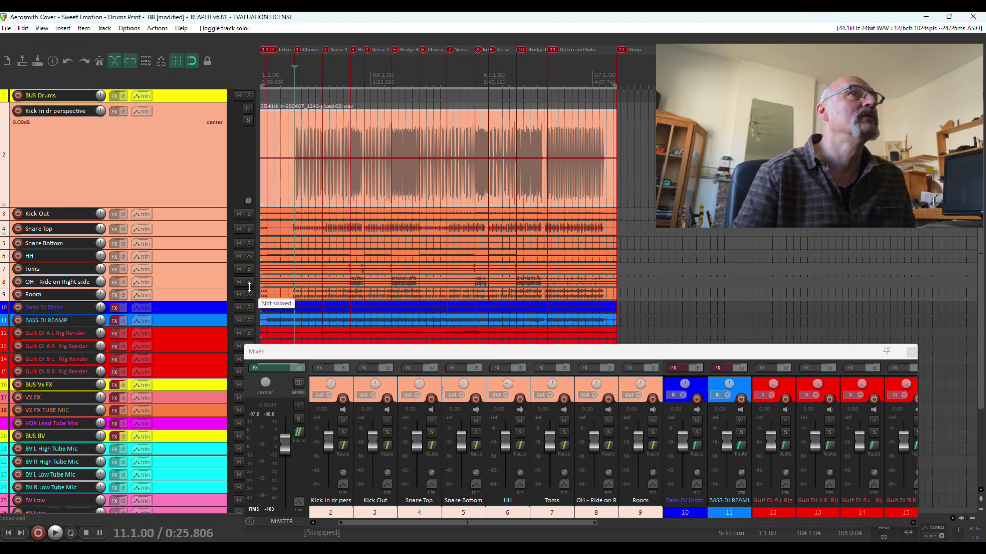
- Solo all the drum tracks from Kick In dr perspective to Room together
{"action": "left_click", "coordinate": [212, 143]}
{"action": "left_click", "coordinate": [208, 292], "text": "shift"}
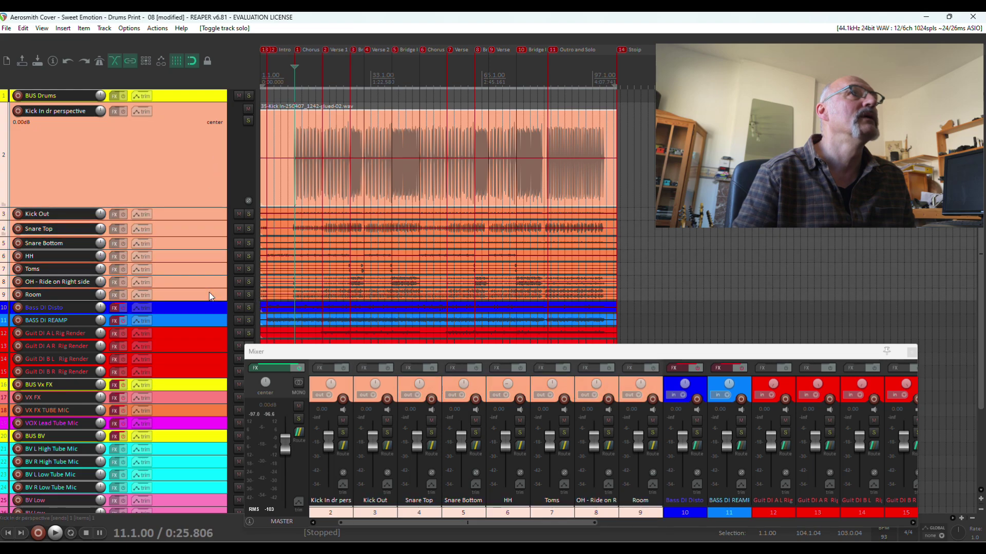
{"action": "left_click", "coordinate": [248, 120]}
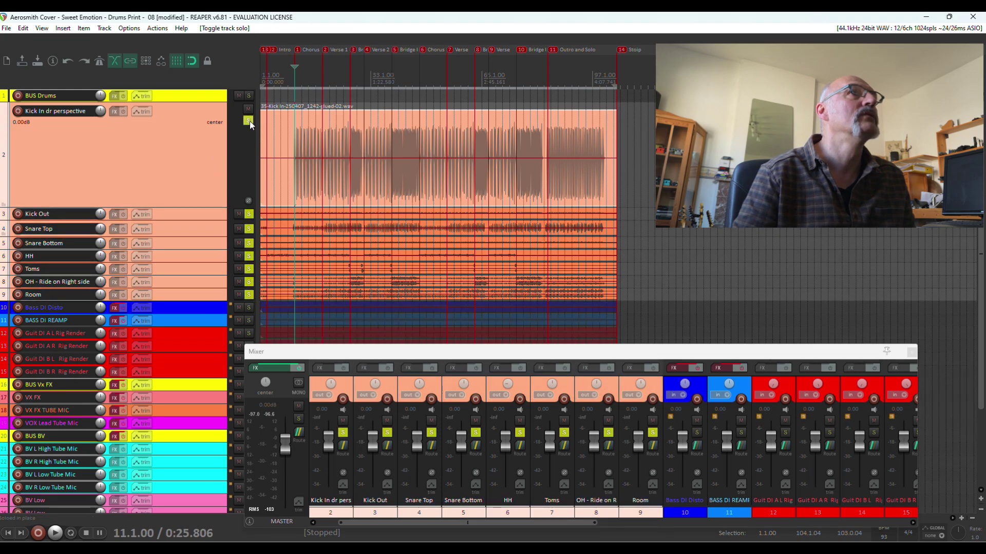
- Play the soloed drums from 9.1.00 while resizing the Kick In track to inspect its waveform, and stop playback
{"action": "left_click", "coordinate": [289, 78]}
{"action": "left_click_drag", "start_coordinate": [217, 207], "coordinate": [218, 126]}
{"action": "key", "text": "space"}
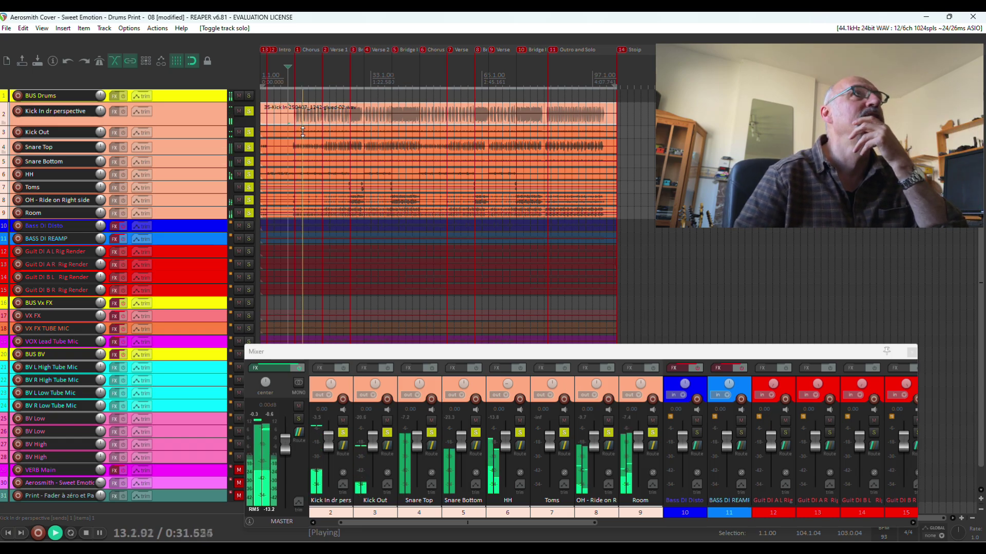
{"action": "scroll", "coordinate": [301, 129], "scroll_direction": "up", "scroll_amount": 2}
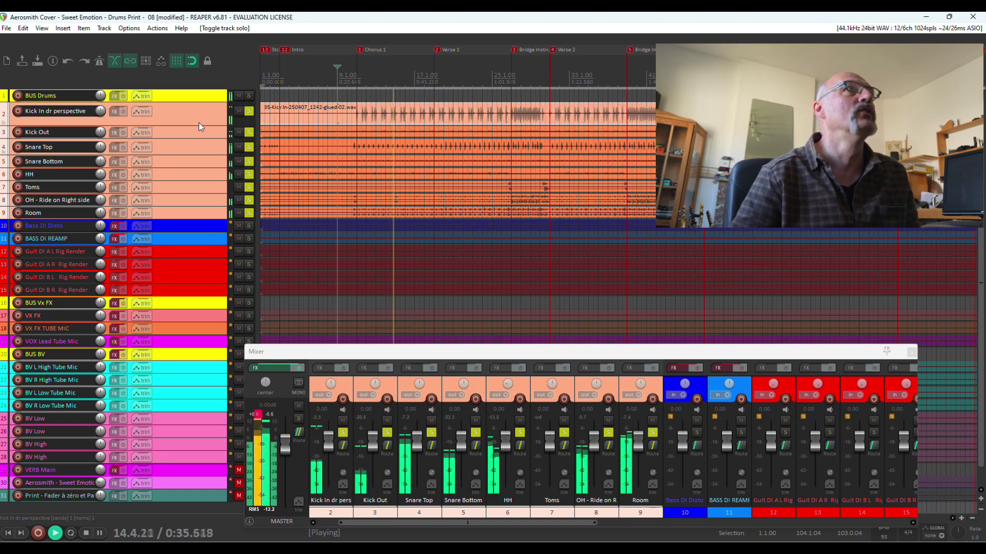
{"action": "left_click_drag", "start_coordinate": [199, 125], "coordinate": [223, 179]}
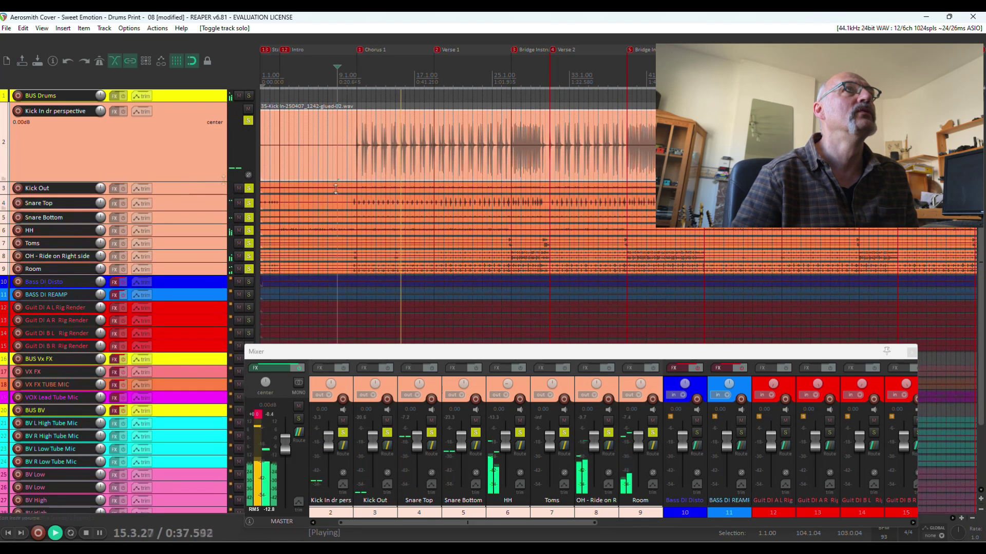
{"action": "key", "text": "space"}
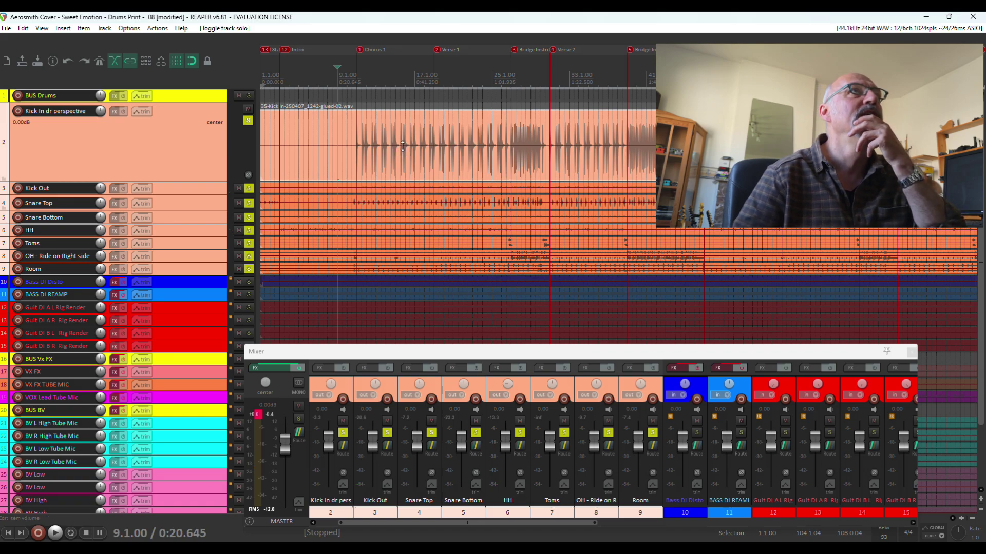
- Close the mixer and shrink all tracks in the arrangement to their minimum height
{"action": "scroll", "coordinate": [402, 146], "scroll_direction": "up", "scroll_amount": 2}
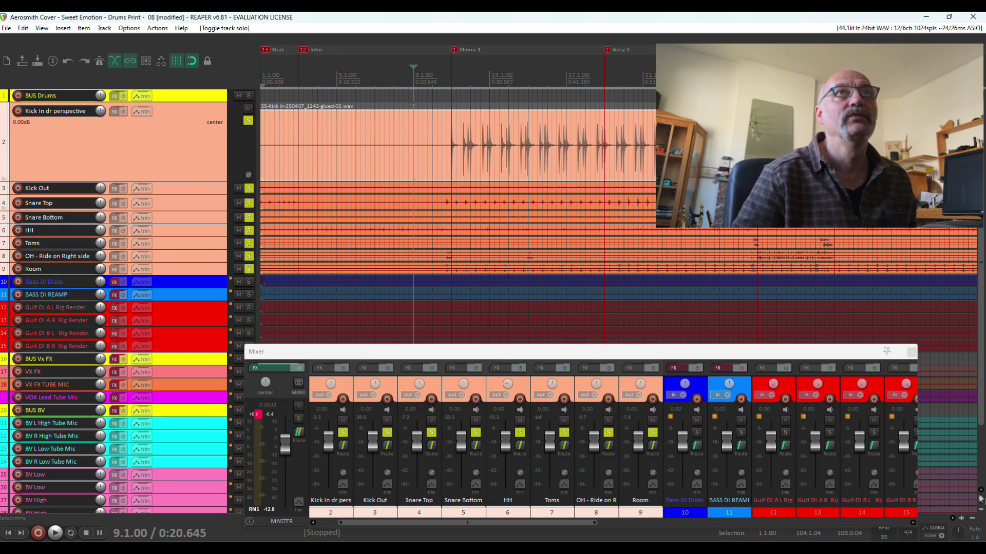
{"action": "left_click", "coordinate": [916, 353]}
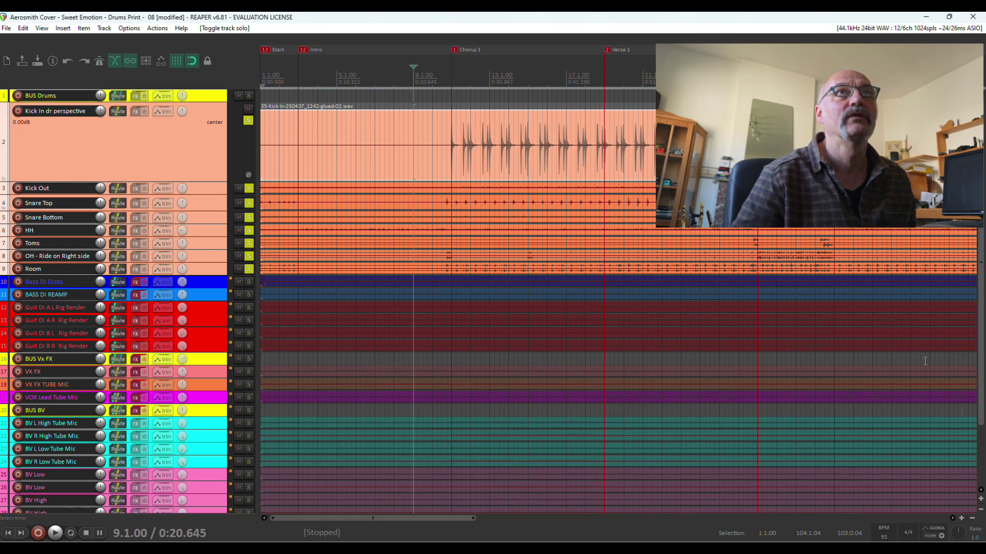
{"action": "left_click", "coordinate": [980, 509]}
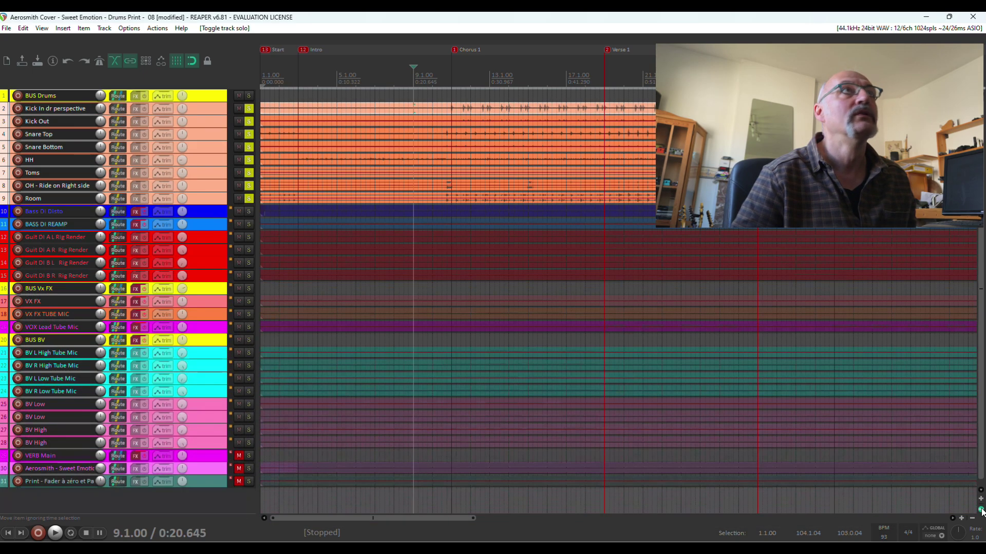
- Enlarge the Guit DI A L Rig Render track and solo it exclusively
{"action": "left_click", "coordinate": [206, 240]}
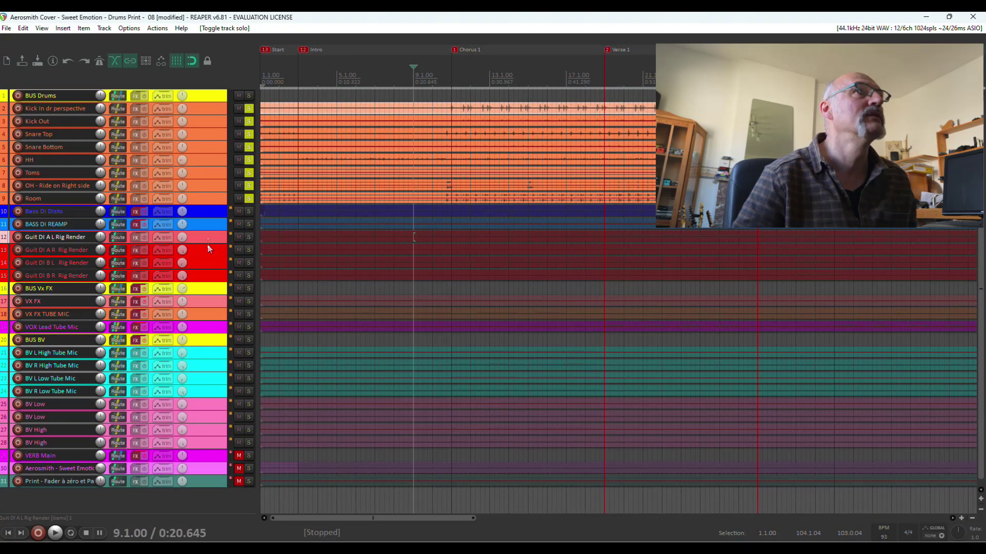
{"action": "left_click_drag", "start_coordinate": [207, 244], "coordinate": [194, 338]}
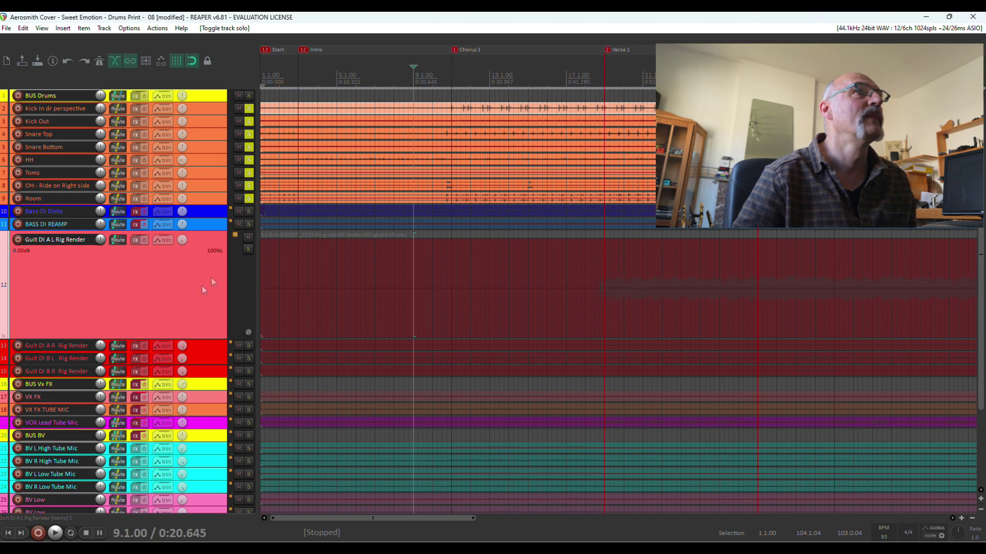
{"action": "left_click", "coordinate": [248, 250], "text": "ctrl+alt"}
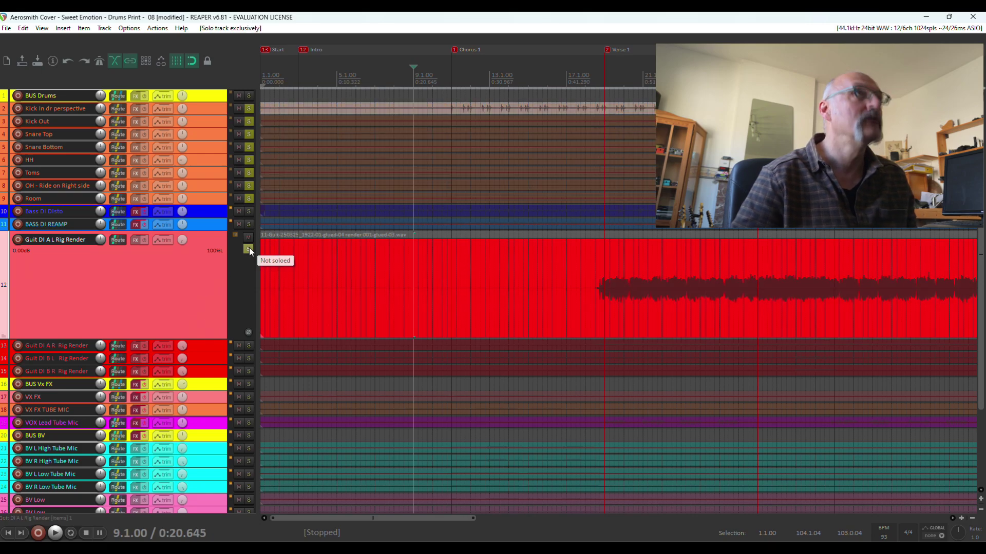
- Listen to the soloed guitar track from 19.3.00 in Verse 1, stop playback and unsolo the track
{"action": "left_click", "coordinate": [615, 255]}
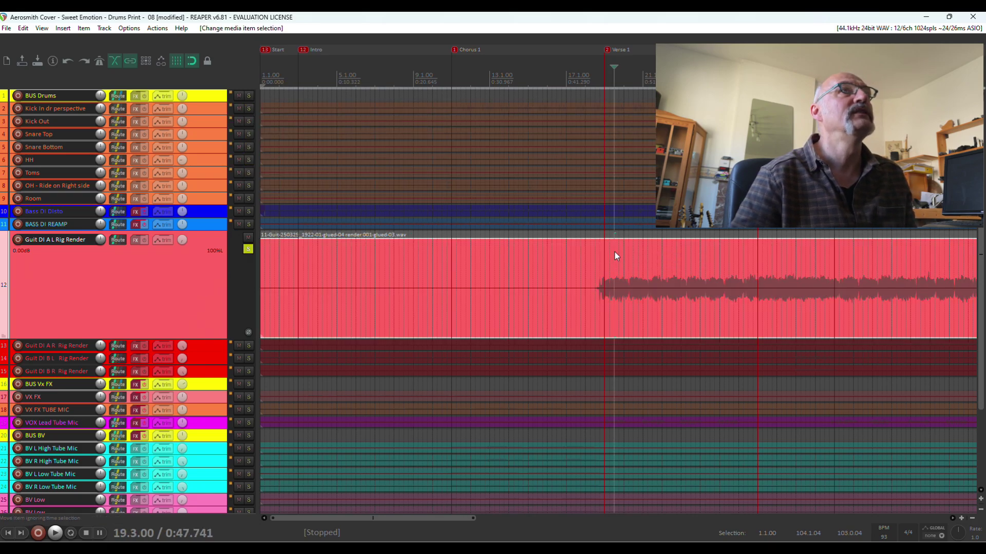
{"action": "key", "text": "space"}
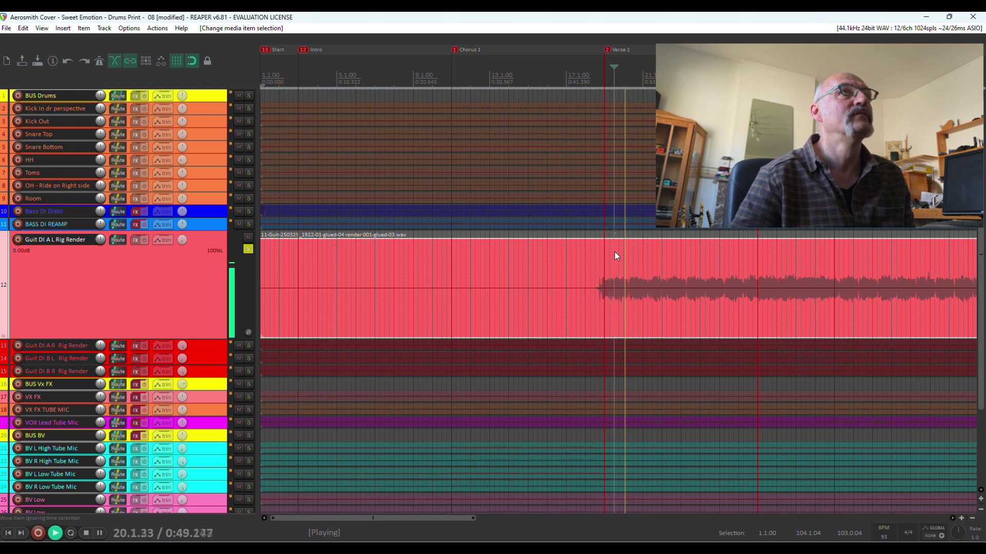
{"action": "scroll", "coordinate": [614, 252], "scroll_direction": "down", "scroll_amount": 2}
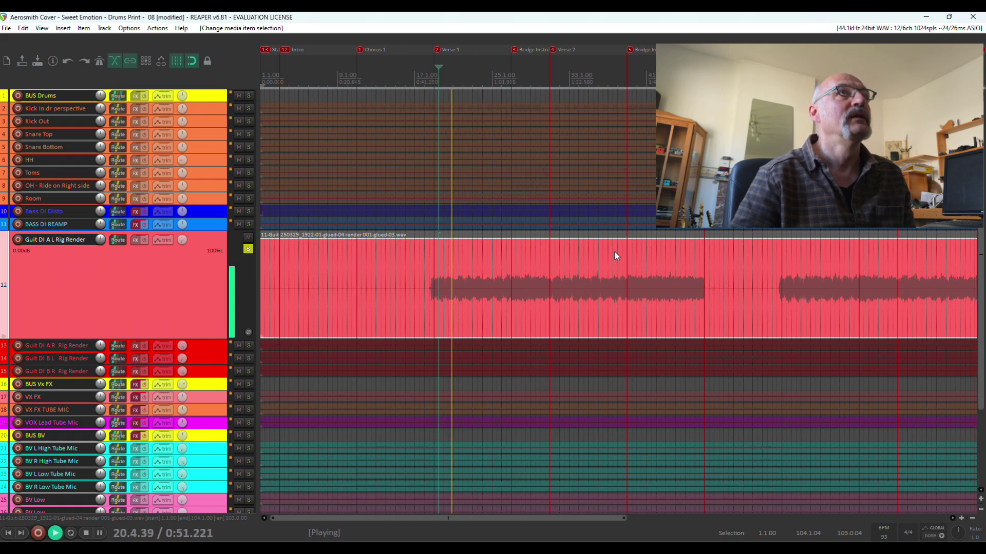
{"action": "key", "text": "space"}
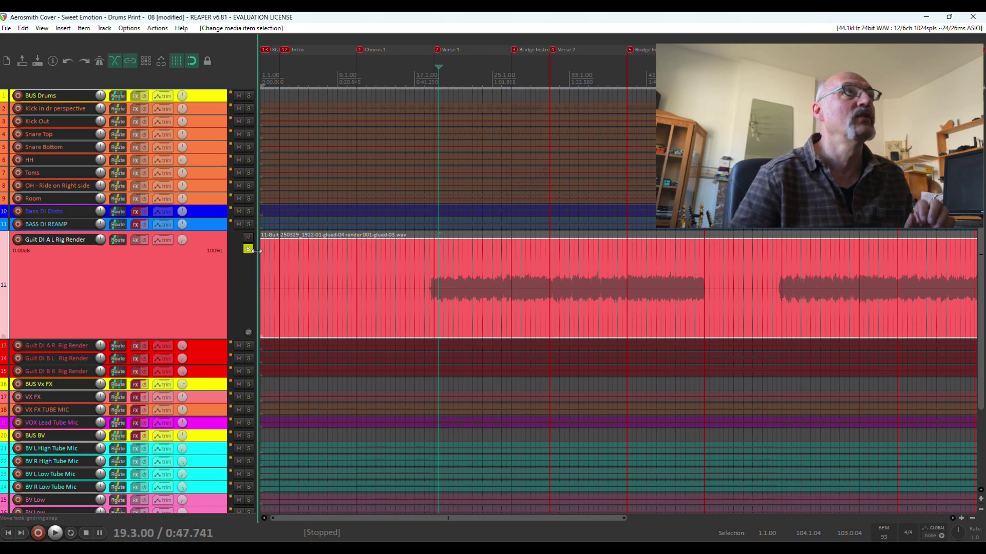
{"action": "left_click", "coordinate": [248, 249]}
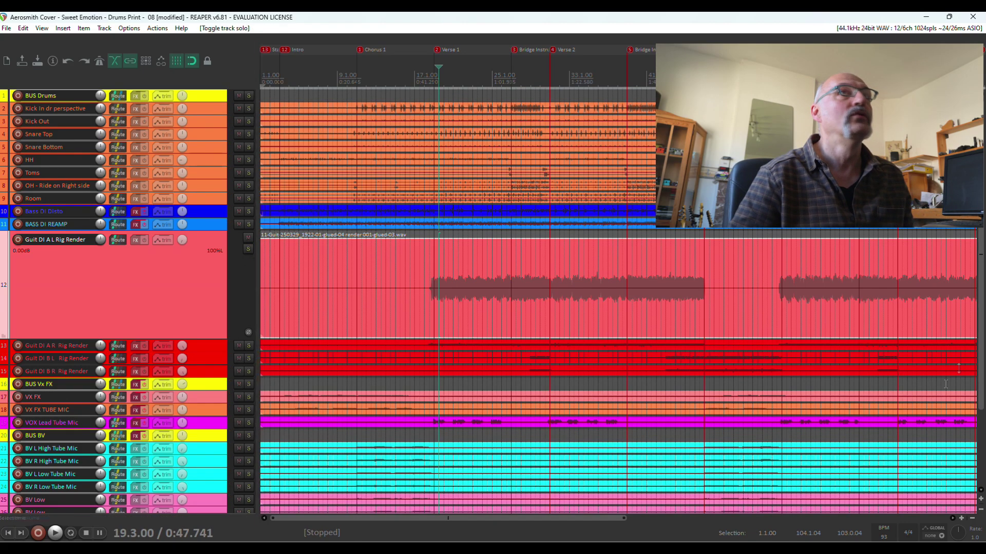
- Review the track list group by group: drums, bass, guitars, lead vocal and backing vocals, checking their waveforms at a taller track height
{"action": "left_click", "coordinate": [981, 499]}
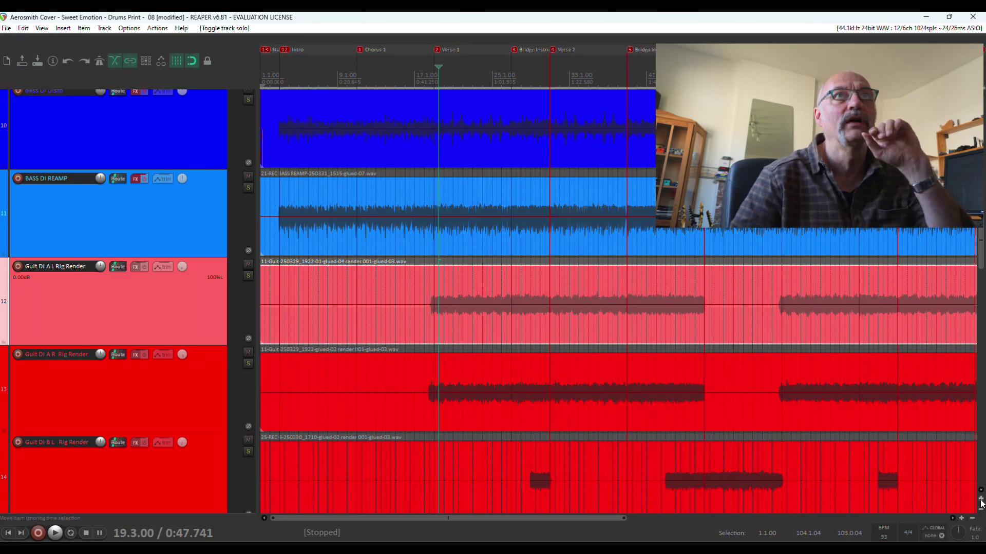
{"action": "left_click", "coordinate": [981, 509]}
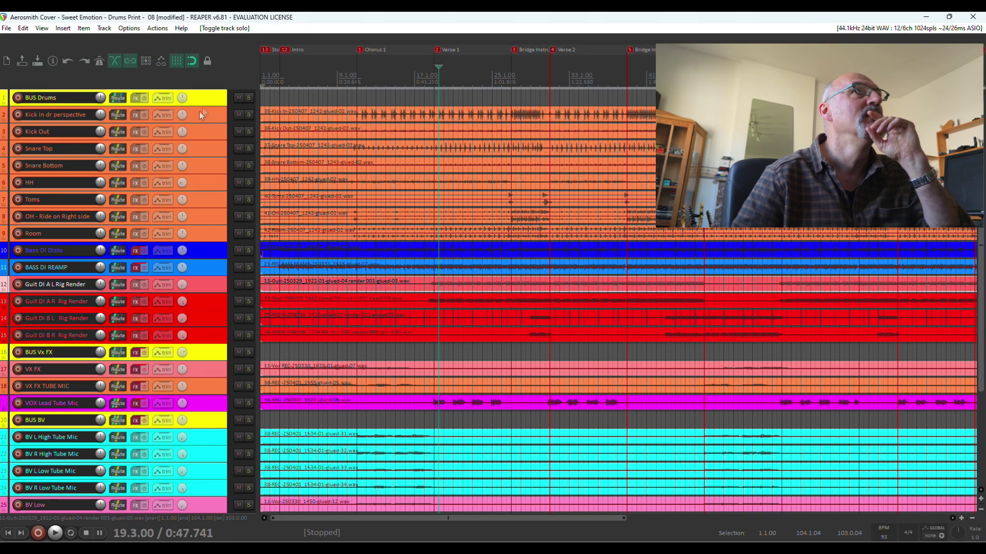
{"action": "left_click", "coordinate": [199, 103]}
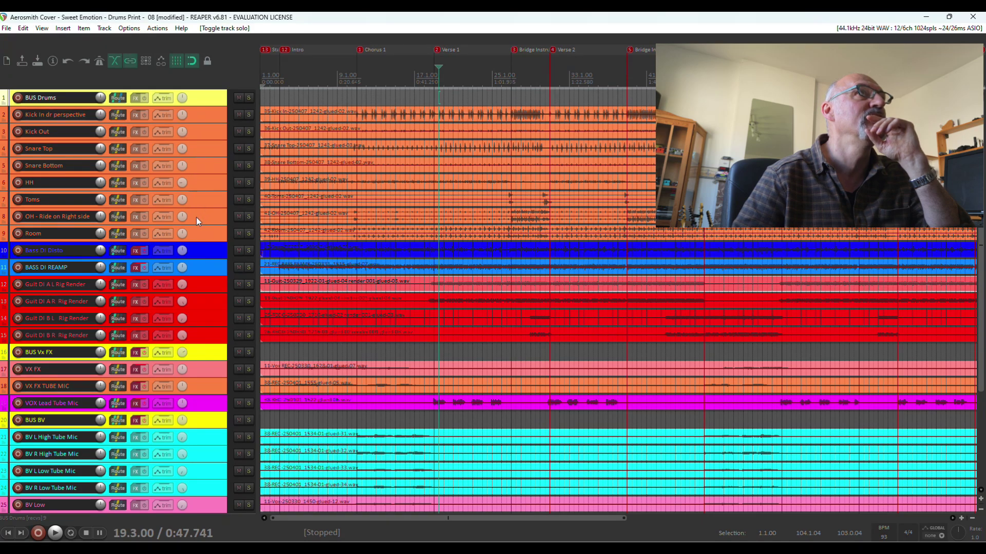
{"action": "left_click", "coordinate": [205, 234]}
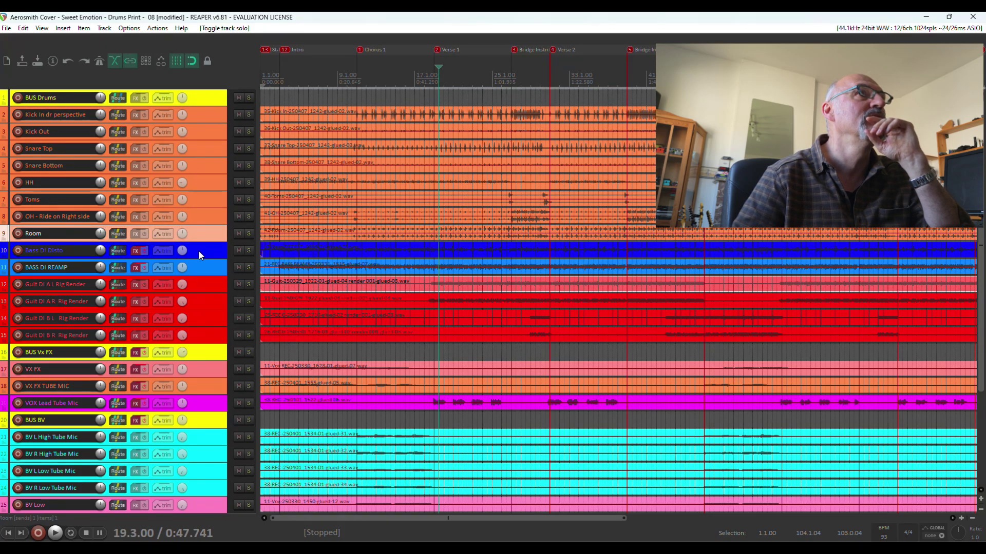
{"action": "left_click", "coordinate": [198, 251]}
{"action": "left_click", "coordinate": [201, 267]}
{"action": "left_click", "coordinate": [199, 285]}
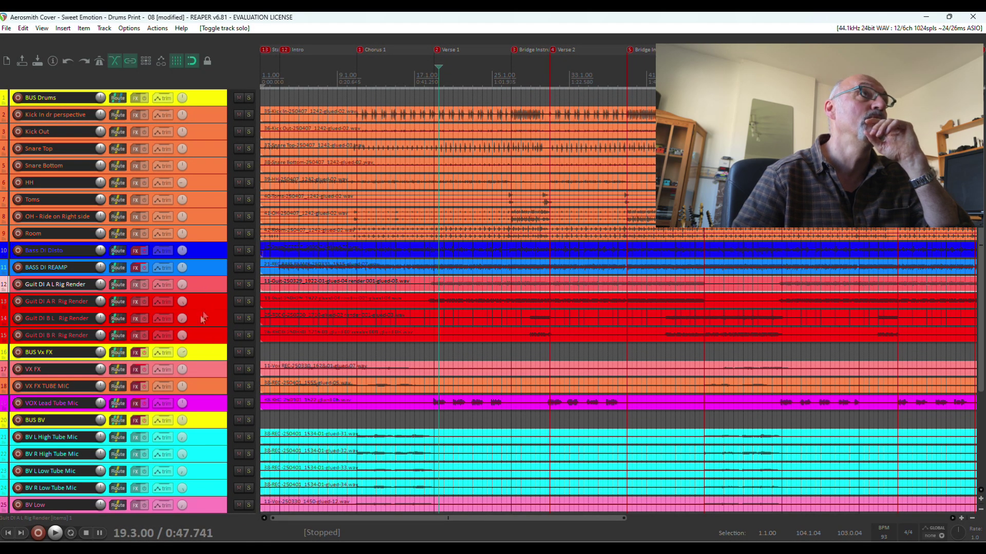
{"action": "left_click", "coordinate": [212, 368]}
{"action": "left_click", "coordinate": [208, 408]}
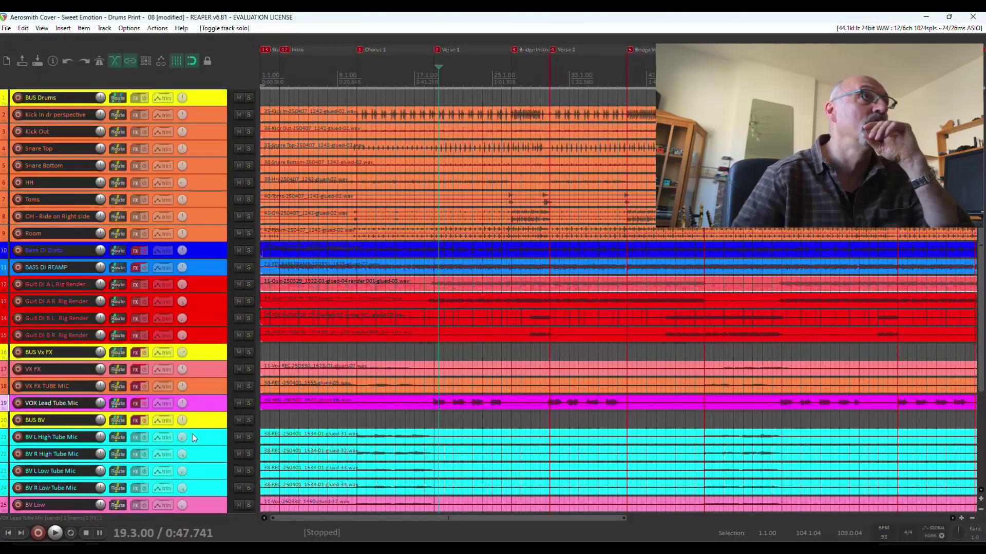
{"action": "scroll", "coordinate": [192, 433], "scroll_direction": "down", "scroll_amount": 3}
{"action": "scroll", "coordinate": [188, 350], "scroll_direction": "down", "scroll_amount": 4}
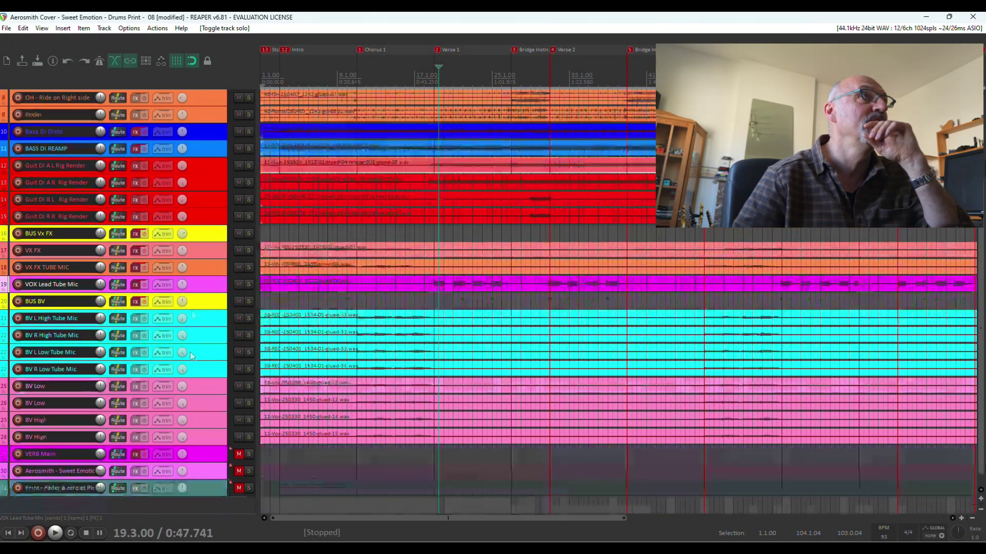
{"action": "left_click", "coordinate": [200, 322]}
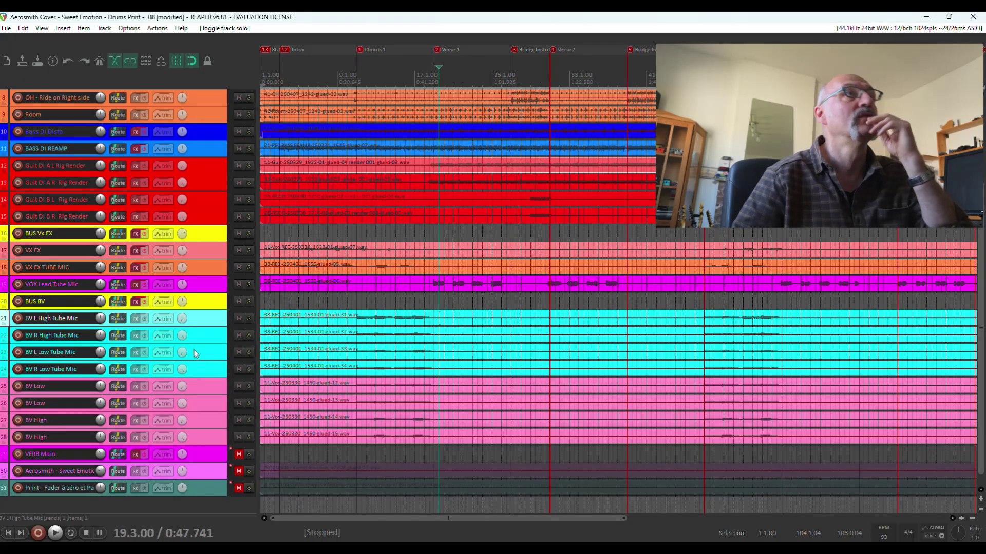
{"action": "scroll", "coordinate": [195, 354], "scroll_direction": "up", "scroll_amount": 7}
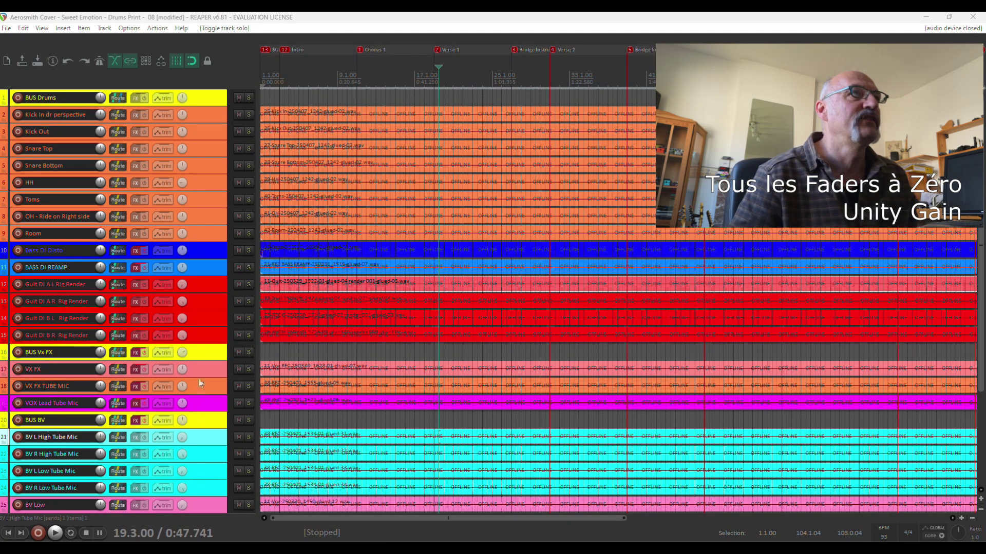
- Show the mixer over the arrangement and examine the fader levels of the drum, bass, guitar and vocal channels
{"action": "left_click", "coordinate": [222, 113]}
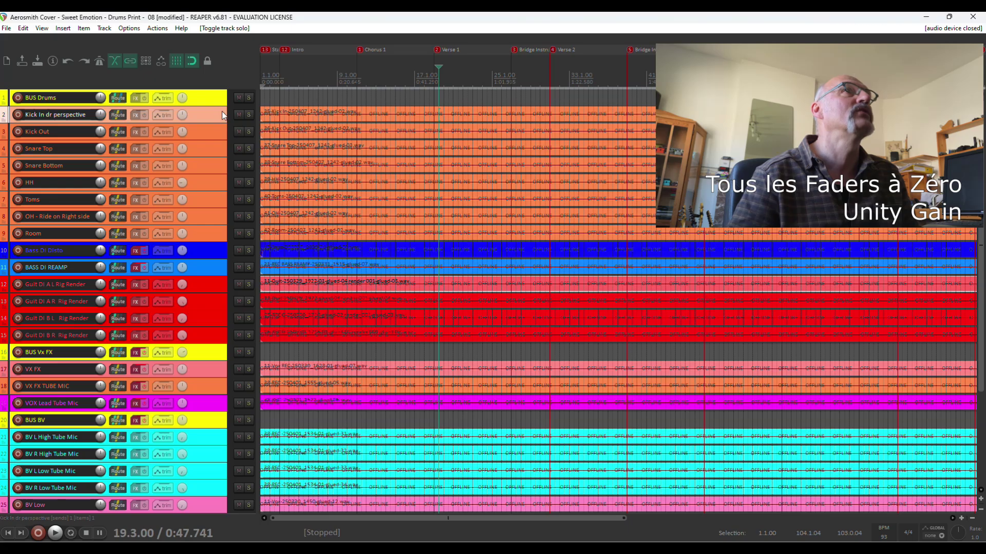
{"action": "key", "text": "ctrl+m"}
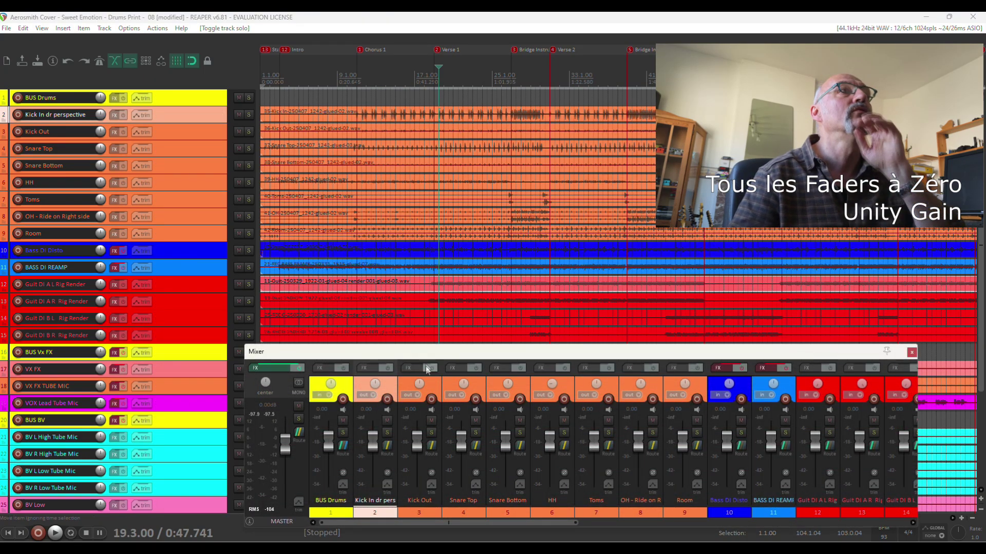
{"action": "left_click_drag", "start_coordinate": [423, 351], "coordinate": [231, 266]}
{"action": "scroll", "coordinate": [257, 347], "scroll_direction": "right", "scroll_amount": 3}
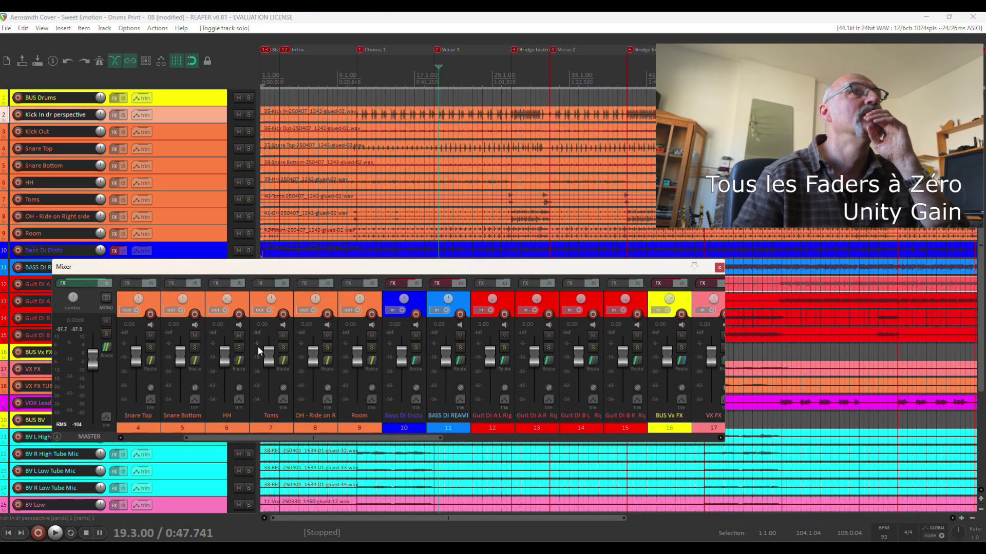
{"action": "scroll", "coordinate": [258, 347], "scroll_direction": "right", "scroll_amount": 5}
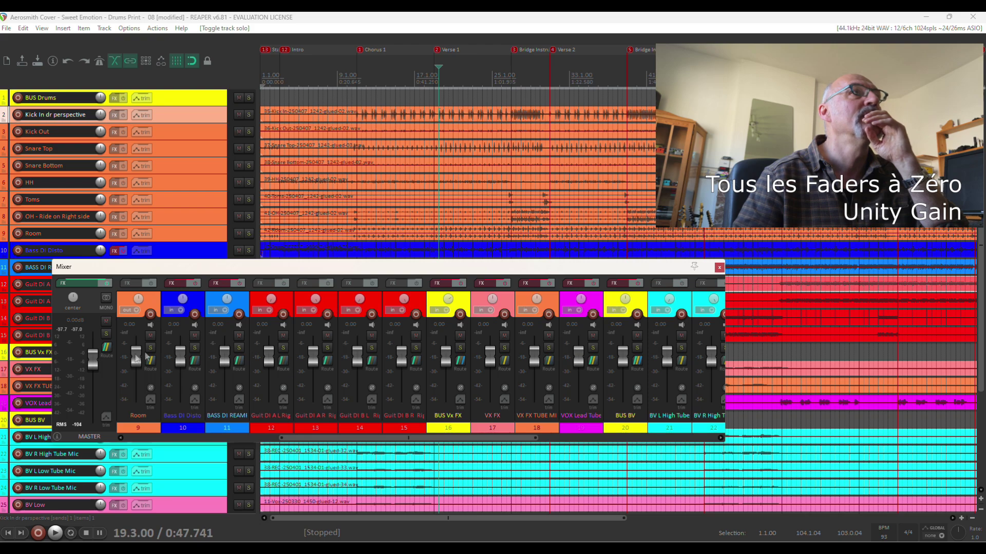
{"action": "scroll", "coordinate": [500, 362], "scroll_direction": "left", "scroll_amount": 8}
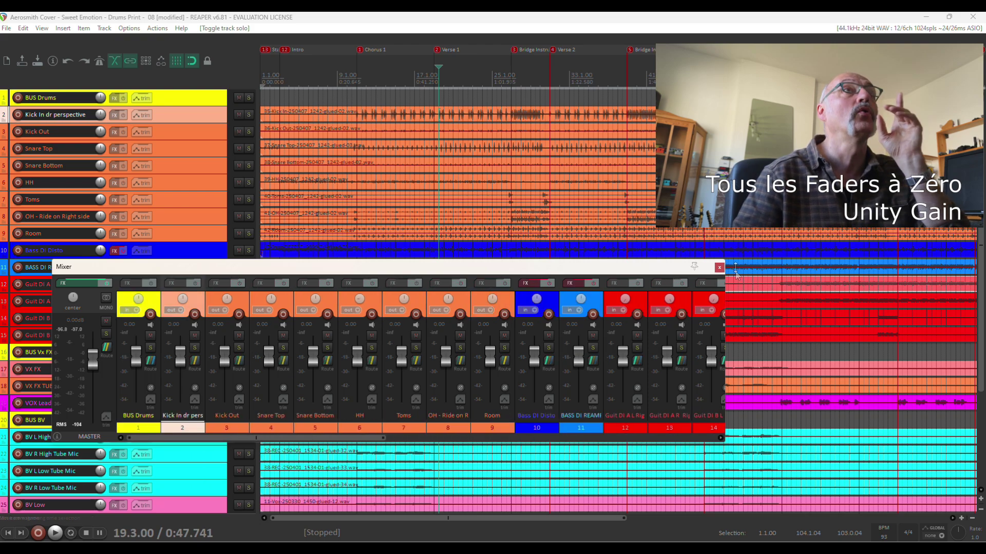
{"action": "left_click", "coordinate": [718, 268]}
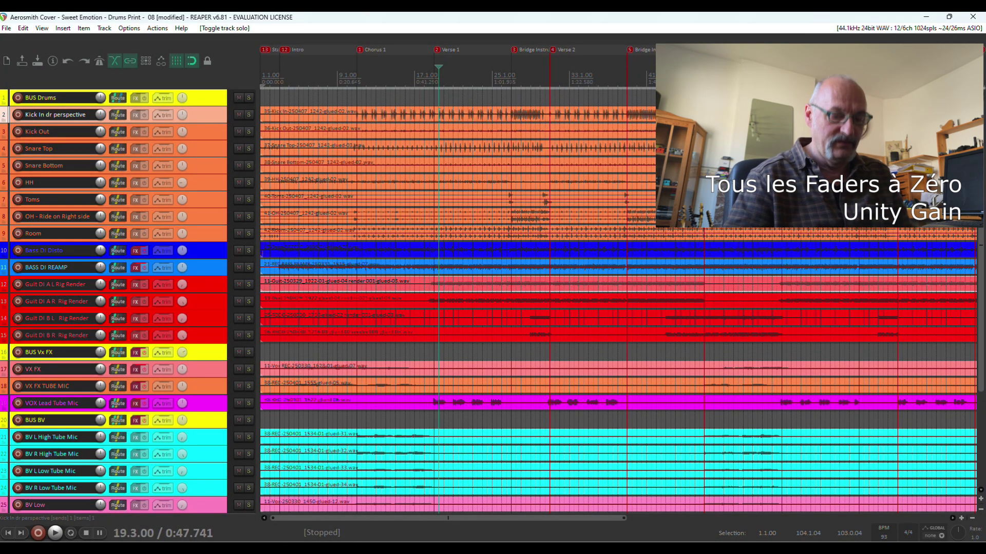
{"action": "key", "text": "ctrl+m"}
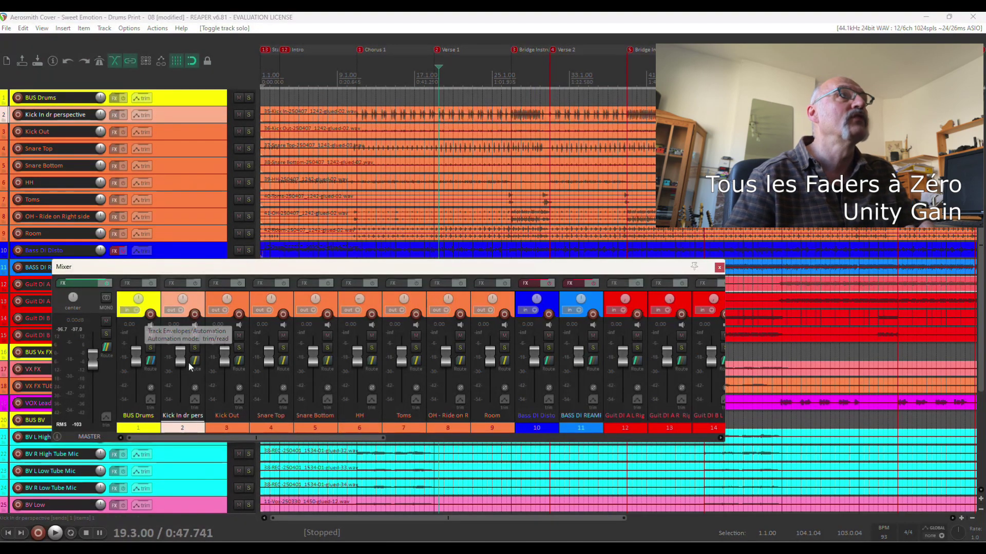
- Try different fader levels on the Kick In, Kick Out and Snare Top channels and undo the changes
{"action": "left_click_drag", "start_coordinate": [180, 356], "coordinate": [180, 390]}
{"action": "left_click_drag", "start_coordinate": [223, 353], "coordinate": [269, 366]}
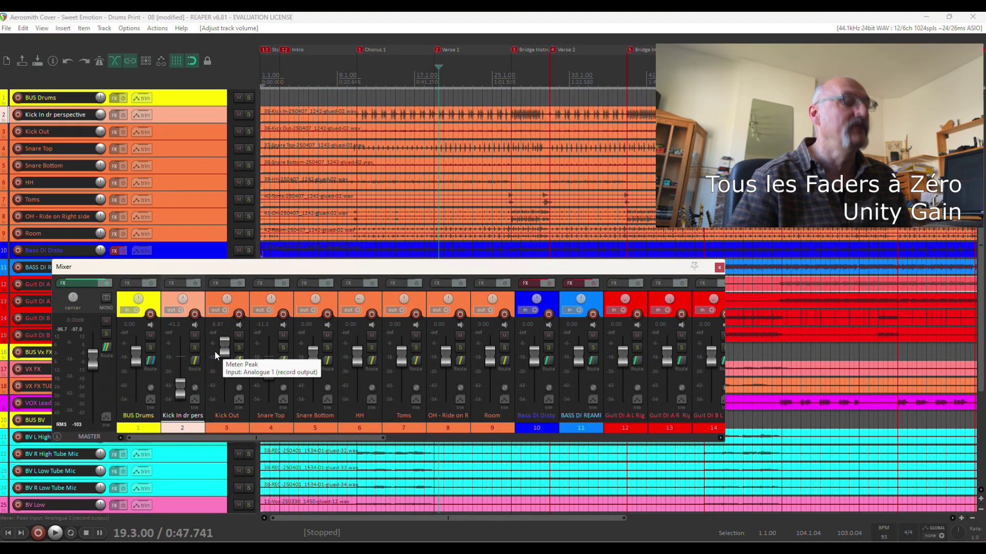
{"action": "key", "text": "ctrl+z"}
{"action": "key", "text": "ctrl+z"}
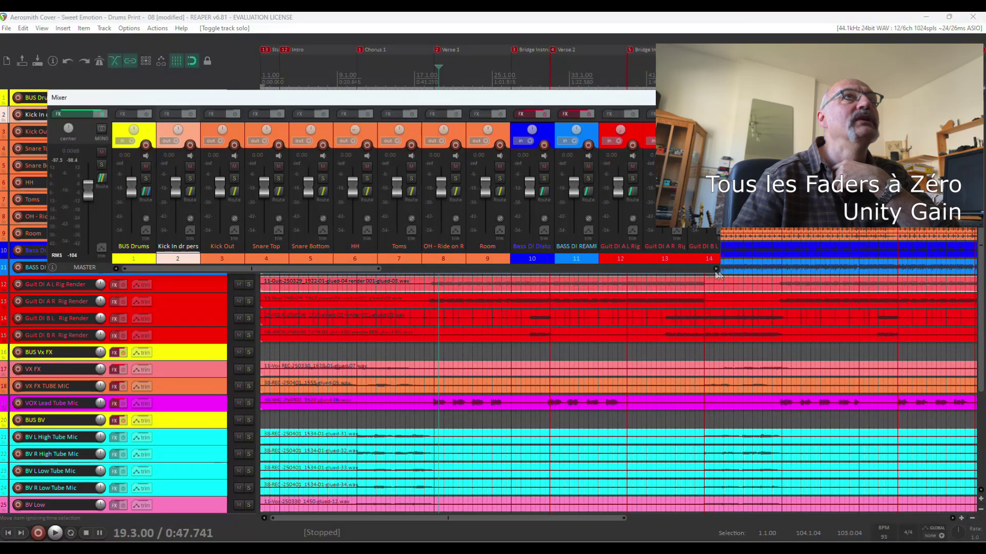
- Enlarge the mixer to show full channel strips, try different levels on the Kick In fader and reset it to 0.00 dB
{"action": "left_click_drag", "start_coordinate": [721, 272], "coordinate": [947, 517]}
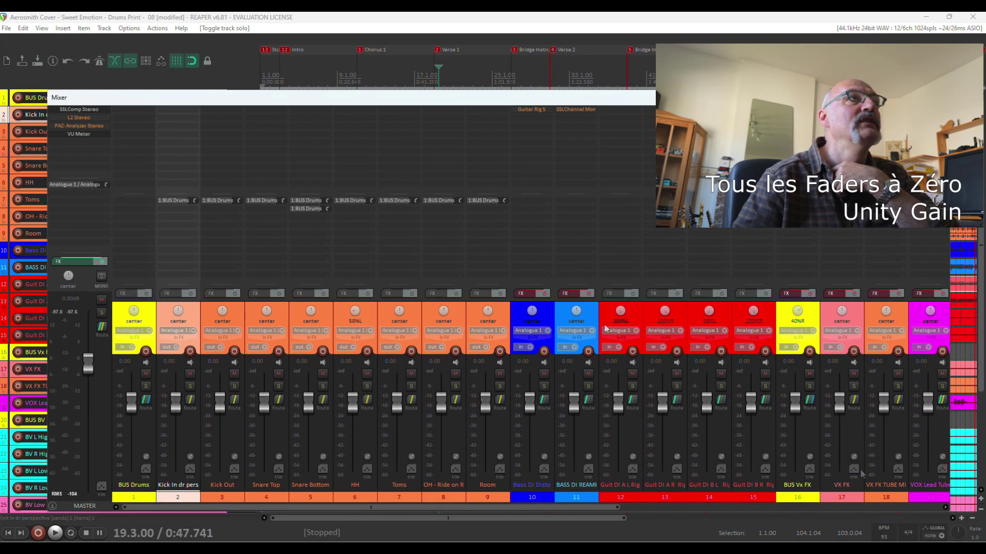
{"action": "left_click_drag", "start_coordinate": [258, 99], "coordinate": [260, 64]}
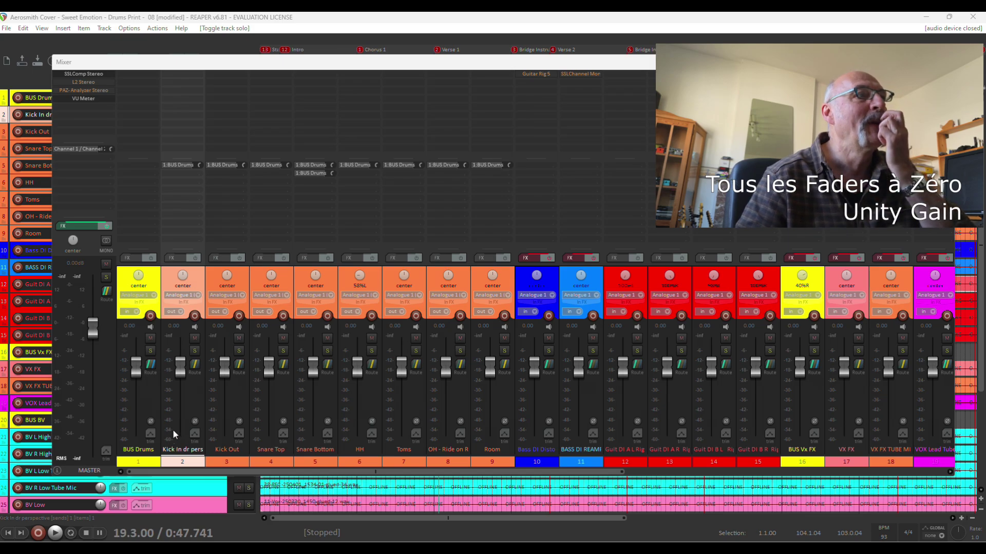
{"action": "left_click_drag", "start_coordinate": [180, 366], "coordinate": [180, 392]}
{"action": "left_click_drag", "start_coordinate": [177, 385], "coordinate": [180, 365]}
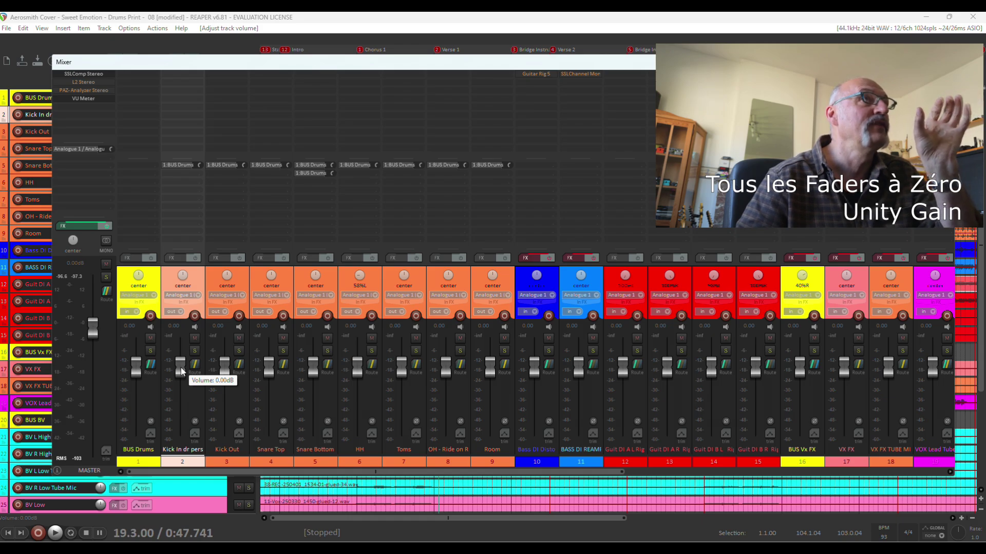
{"action": "mouse_move", "coordinate": [180, 368]}
{"action": "left_mouse_down"}
{"action": "mouse_move", "coordinate": [180, 359]}
{"action": "mouse_move", "coordinate": [179, 368]}
{"action": "left_mouse_up"}
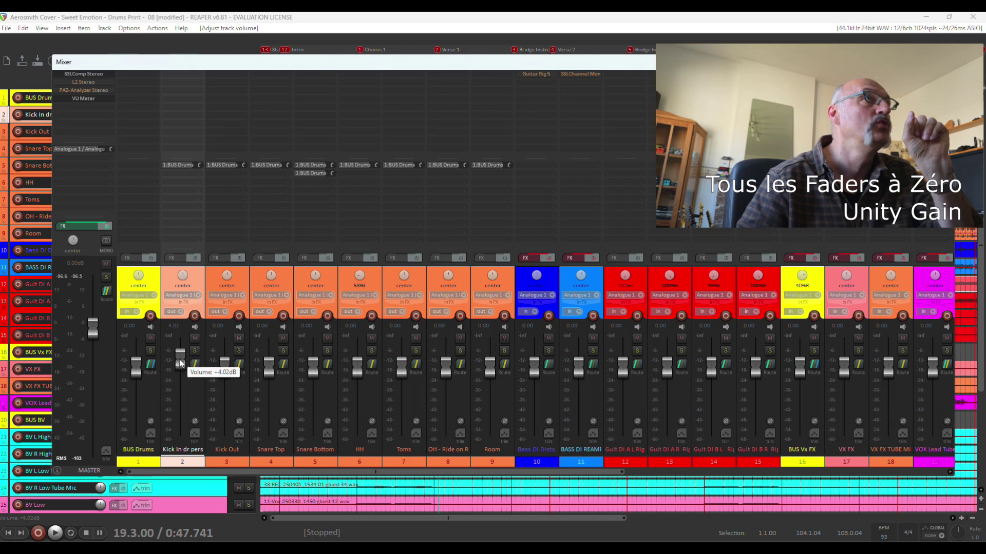
{"action": "double_click", "coordinate": [181, 368]}
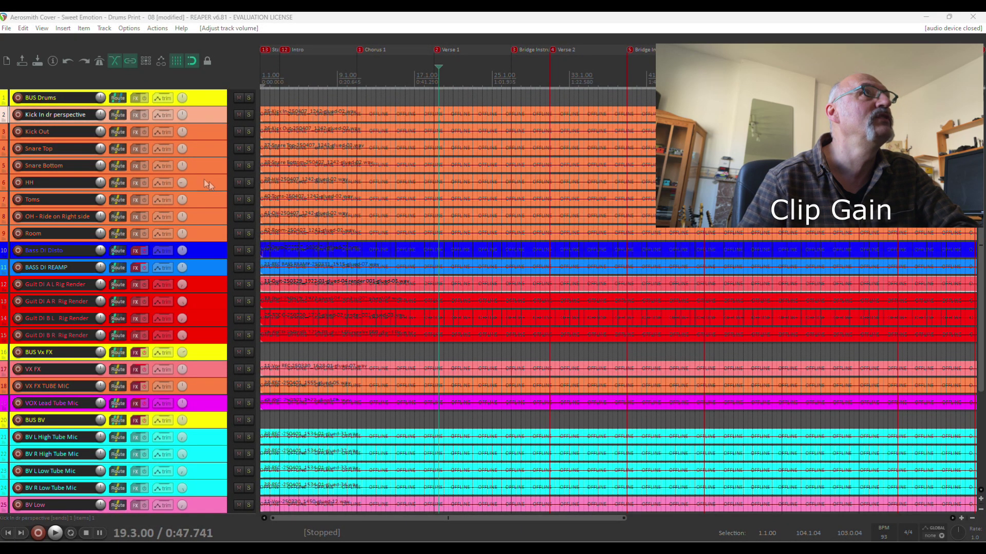
- Enlarge the Snare Top track, solo it and listen to it from 13.3.00 in Chorus 1
{"action": "left_click", "coordinate": [214, 152]}
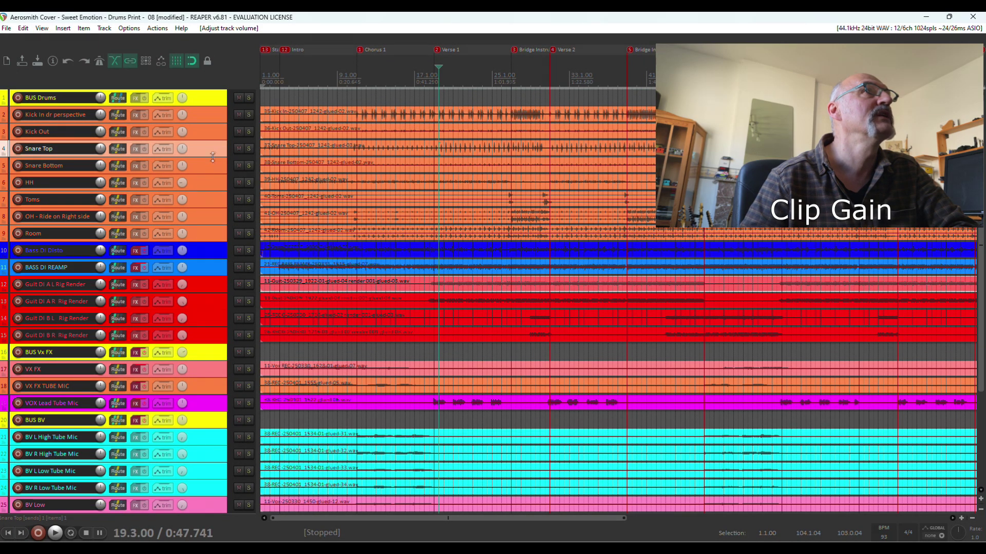
{"action": "left_click_drag", "start_coordinate": [209, 157], "coordinate": [189, 290]}
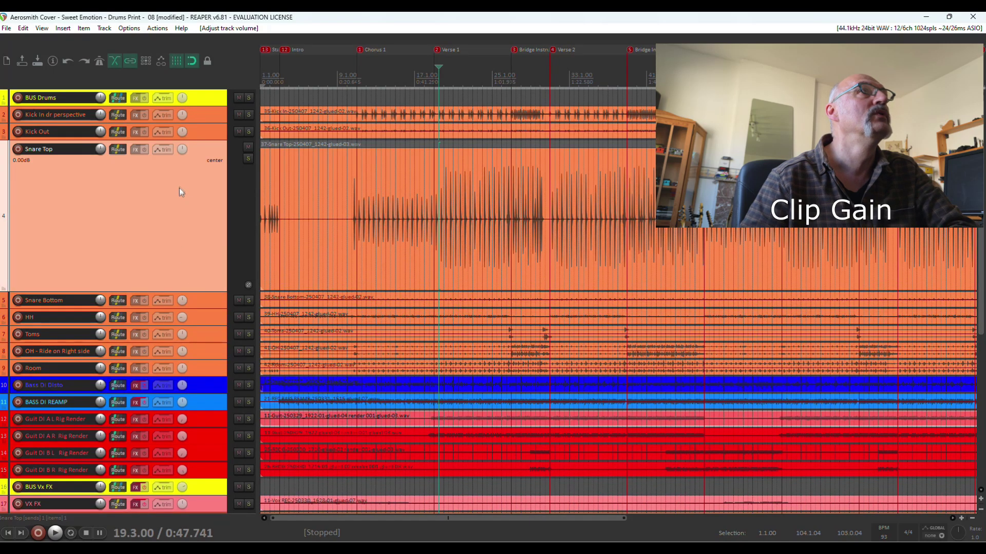
{"action": "left_click", "coordinate": [247, 160]}
{"action": "left_click", "coordinate": [378, 144]}
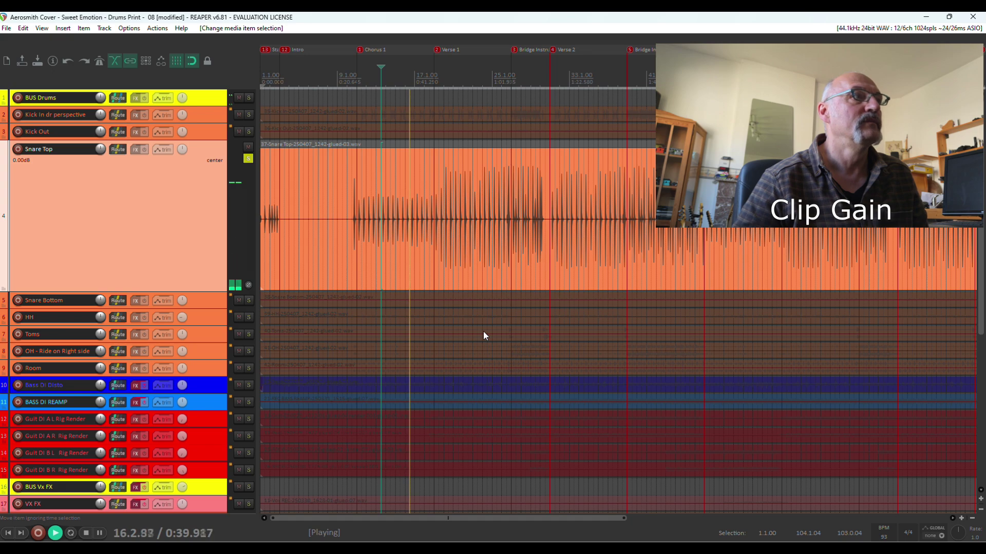
{"action": "key", "text": "space"}
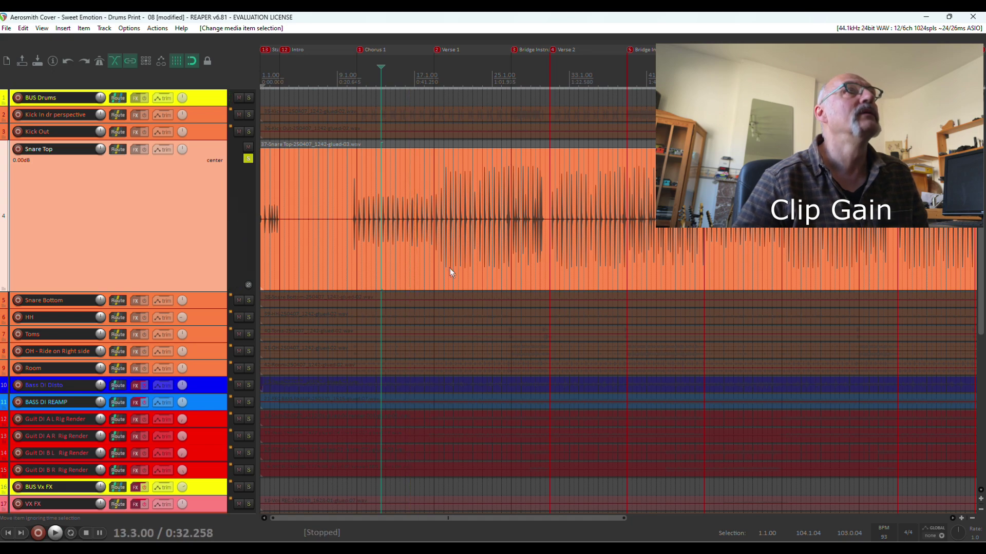
{"action": "key", "text": "space"}
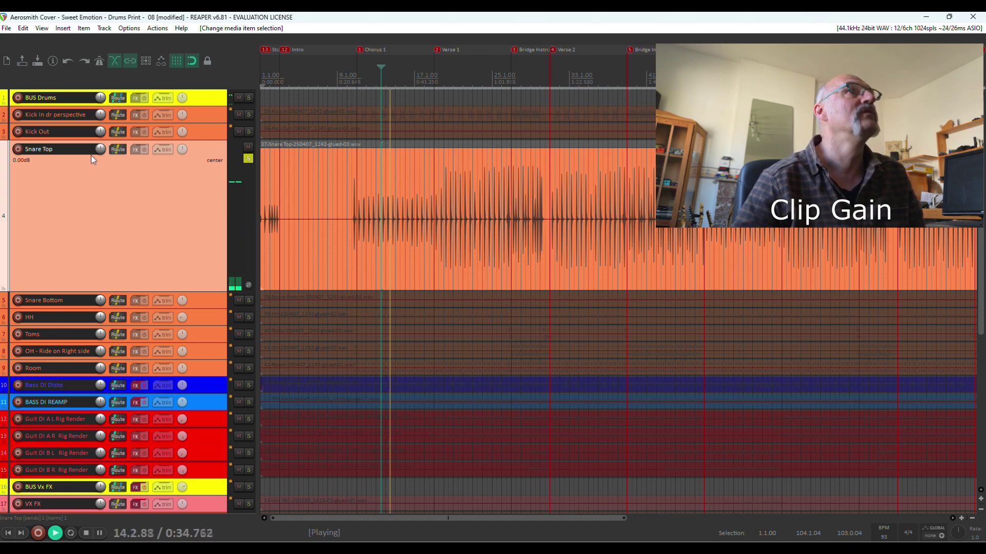
- Try the Snare Top track volume and its clip gain during playback, reset both to 0 dB and stop playback
{"action": "mouse_move", "coordinate": [102, 150]}
{"action": "left_mouse_down"}
{"action": "mouse_move", "coordinate": [101, 169]}
{"action": "mouse_move", "coordinate": [101, 138]}
{"action": "mouse_move", "coordinate": [102, 152]}
{"action": "left_mouse_up"}
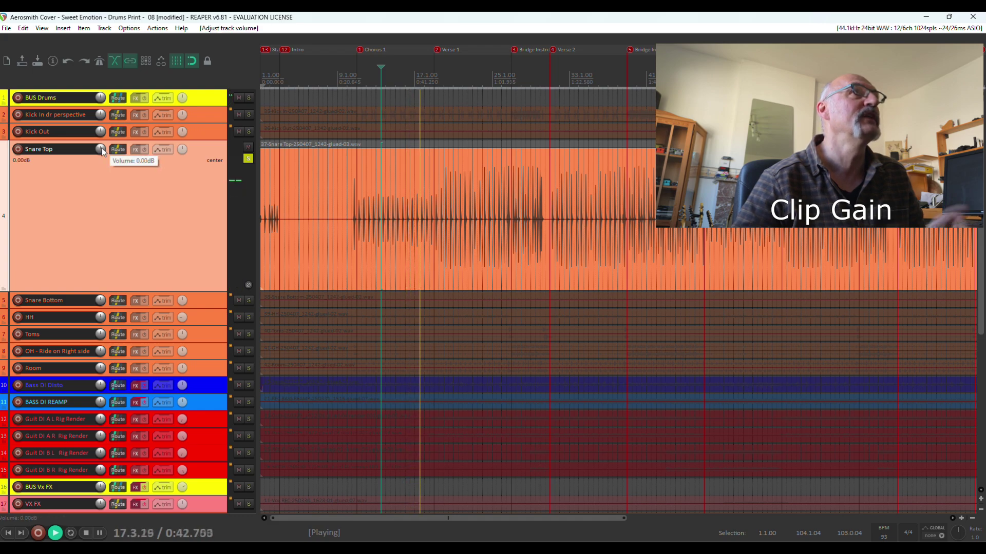
{"action": "double_click", "coordinate": [101, 150]}
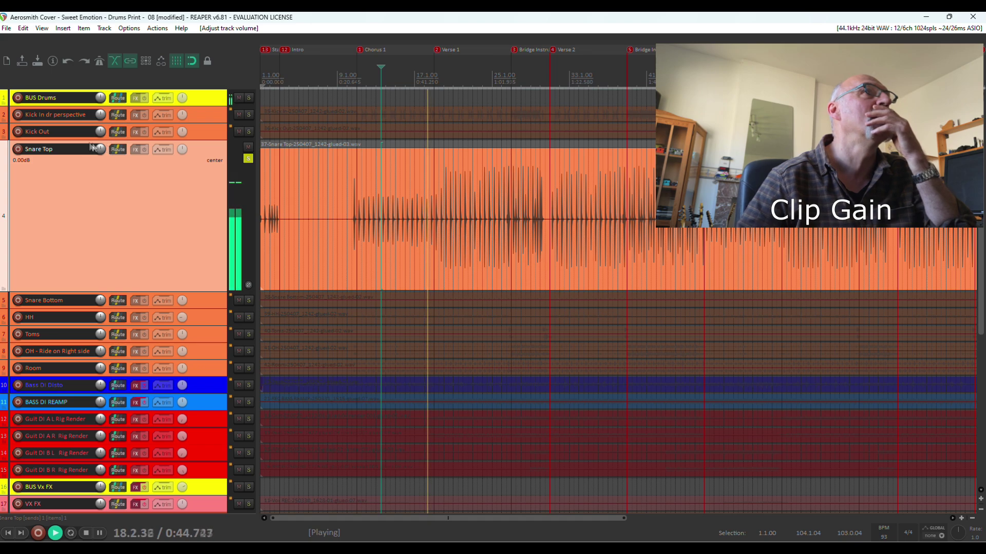
{"action": "mouse_move", "coordinate": [402, 220]}
{"action": "left_mouse_down"}
{"action": "mouse_move", "coordinate": [395, 287]}
{"action": "mouse_move", "coordinate": [397, 170]}
{"action": "mouse_move", "coordinate": [396, 218]}
{"action": "left_mouse_up"}
{"action": "left_click", "coordinate": [396, 218]}
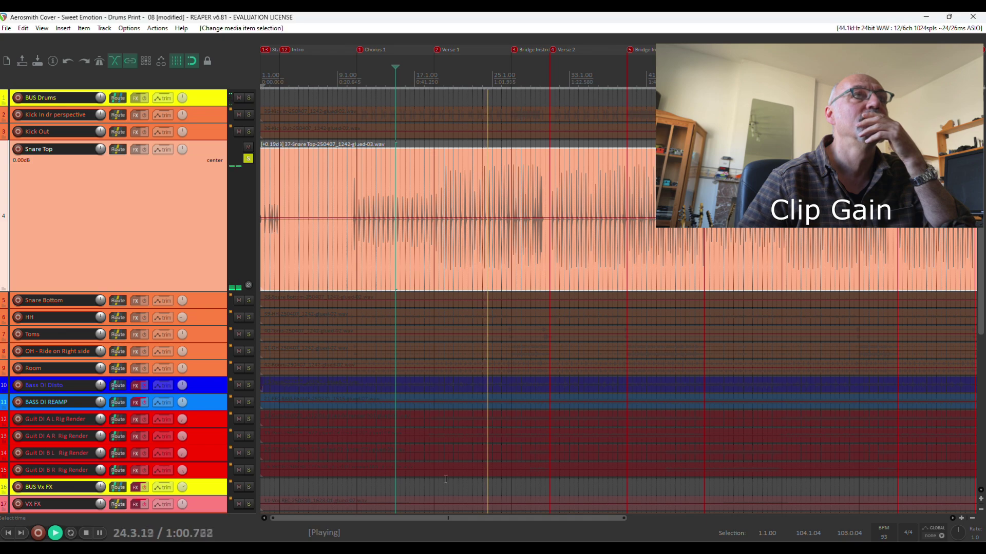
{"action": "left_click_drag", "start_coordinate": [441, 219], "coordinate": [441, 219]}
{"action": "key", "text": "space"}
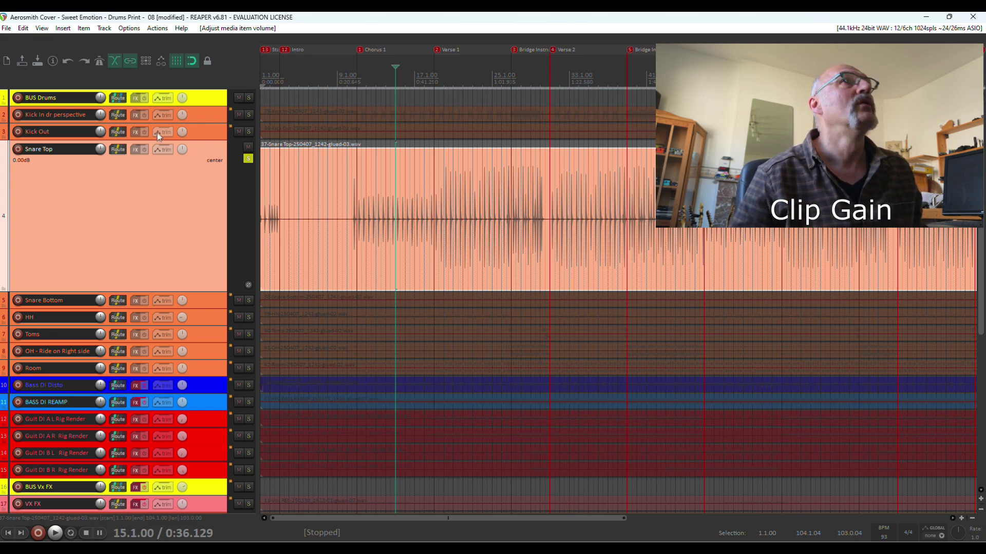
- Enlarge and solo the Kick In track, unsolo Snare Top and set the playback position to 13.1.00
{"action": "left_click", "coordinate": [202, 117]}
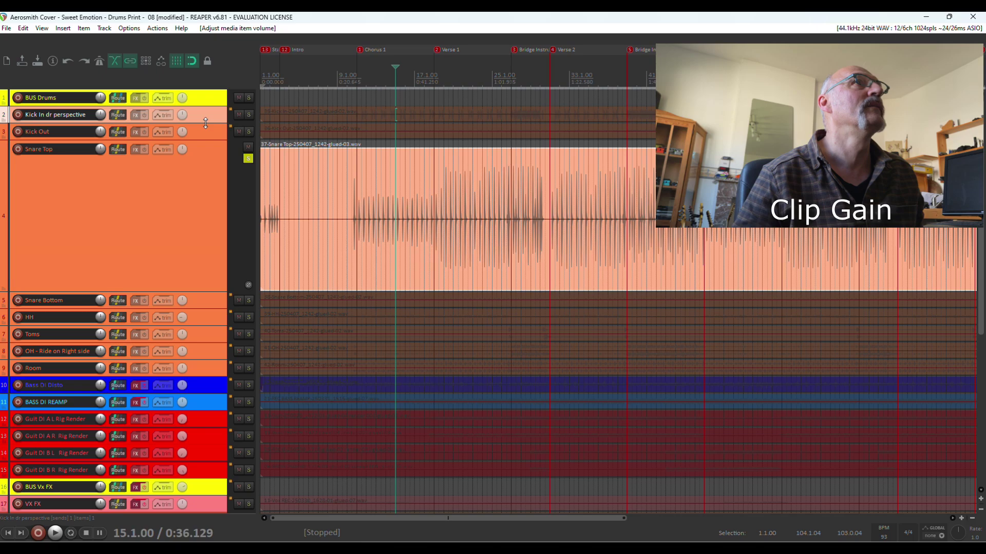
{"action": "left_click_drag", "start_coordinate": [205, 124], "coordinate": [204, 206]}
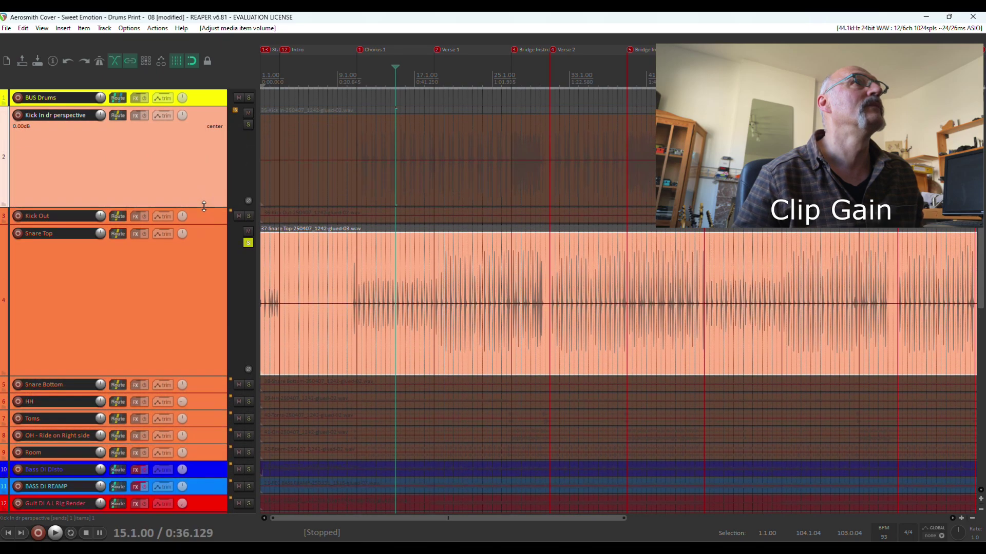
{"action": "left_click", "coordinate": [248, 124]}
{"action": "left_click", "coordinate": [341, 106]}
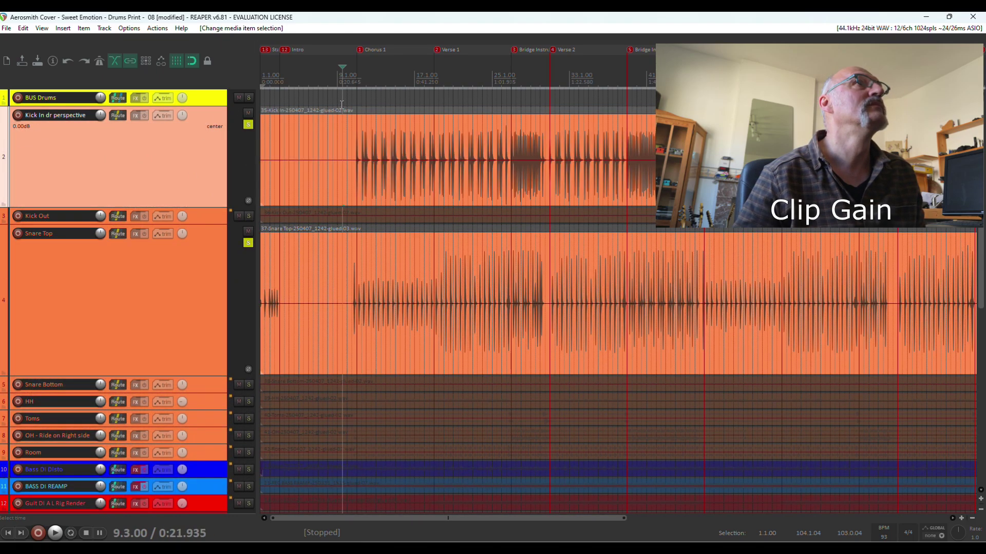
{"action": "left_click", "coordinate": [375, 101]}
{"action": "left_click", "coordinate": [248, 242]}
{"action": "key", "text": "space"}
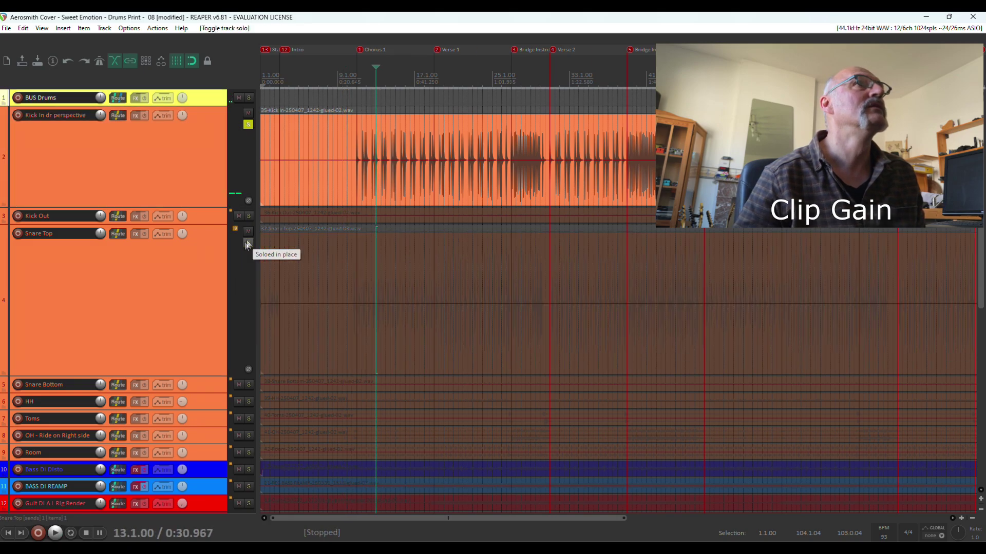
- Solo Kick Out together with Kick In, enlarge its track and play both from 13.1.00
{"action": "left_click", "coordinate": [249, 216]}
{"action": "left_click_drag", "start_coordinate": [204, 223], "coordinate": [205, 337]}
{"action": "key", "text": "space"}
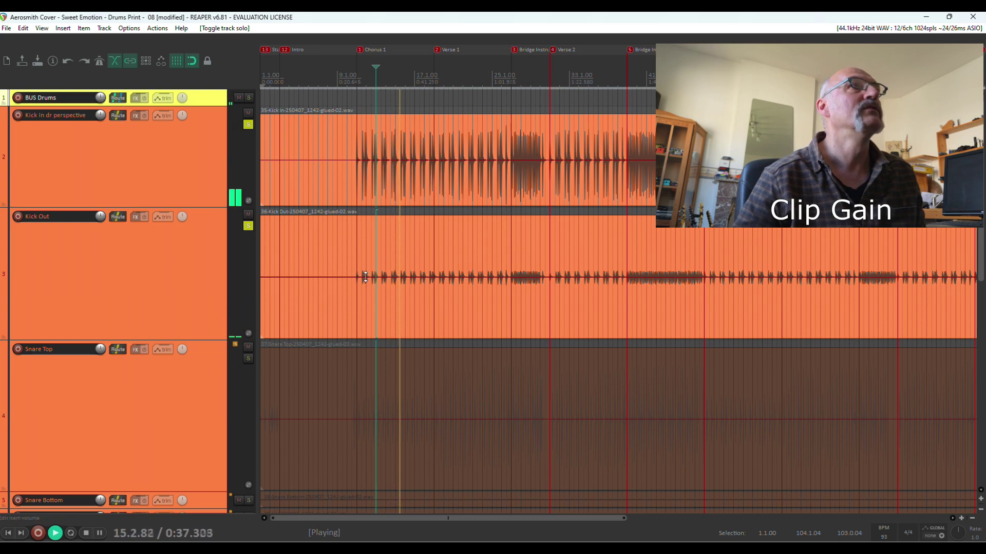
- Compare the kick with and without Kick Out soloed, and lower the Kick Out clip gain to -0.88 dB
{"action": "left_click", "coordinate": [247, 226]}
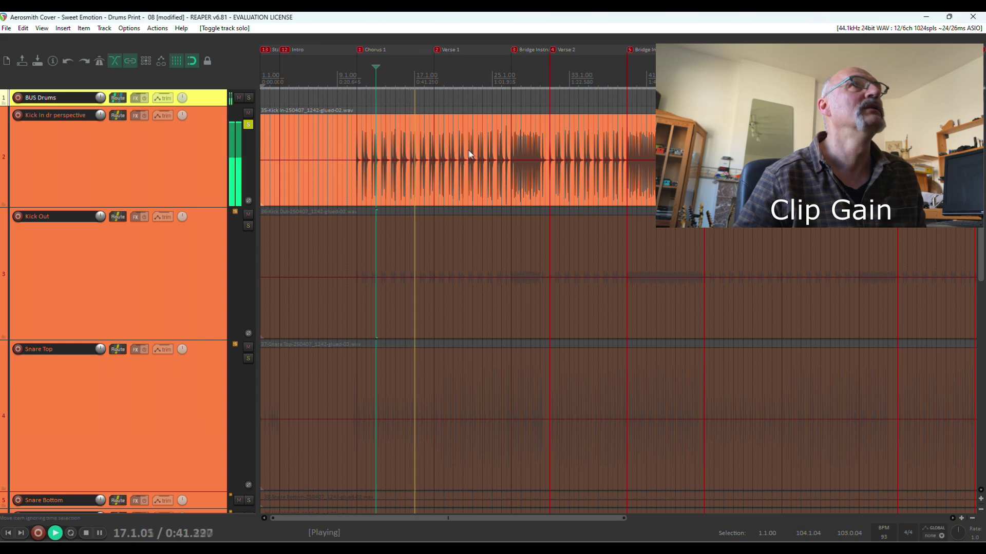
{"action": "left_click", "coordinate": [249, 227]}
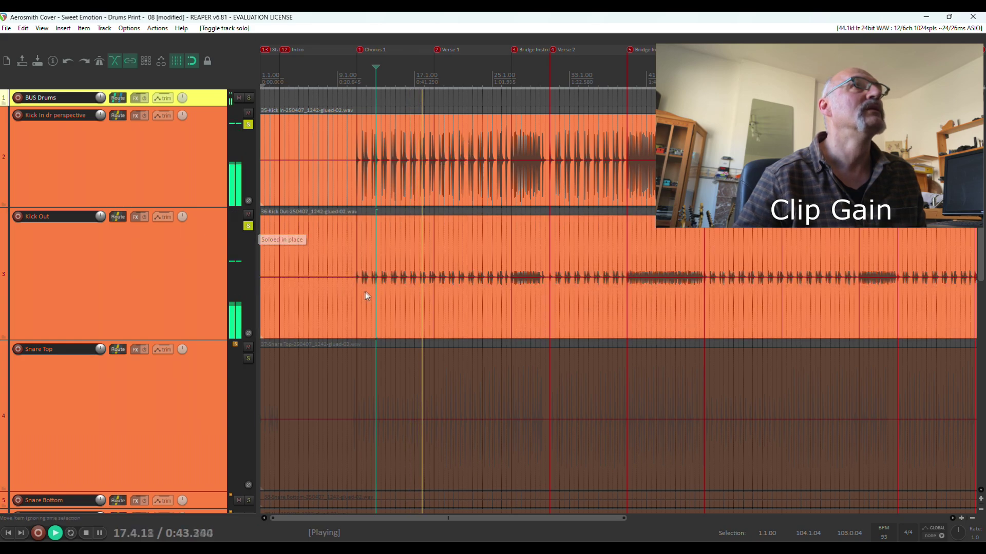
{"action": "left_click", "coordinate": [381, 278]}
{"action": "left_click_drag", "start_coordinate": [381, 278], "coordinate": [381, 283]}
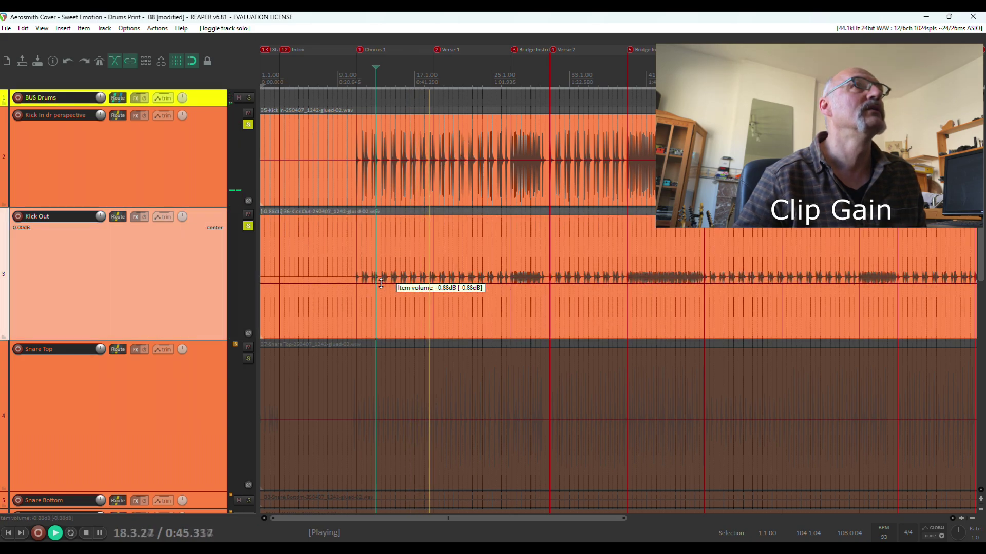
- Add Snare Top and an enlarged Snare Bottom to the soloed tracks, and lower the Snare Bottom clip gain to -1.96 dB
{"action": "left_click", "coordinate": [249, 358]}
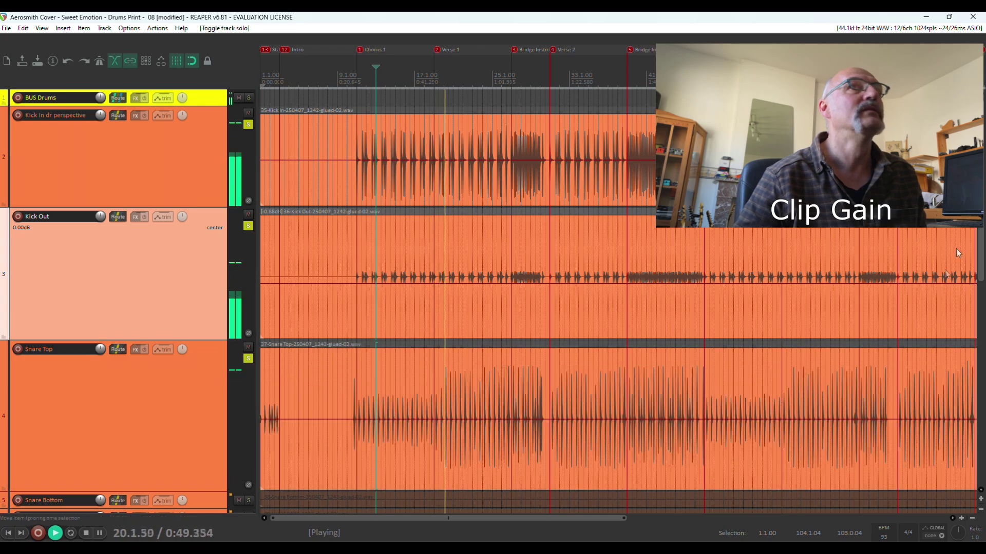
{"action": "left_click_drag", "start_coordinate": [980, 224], "coordinate": [980, 272]}
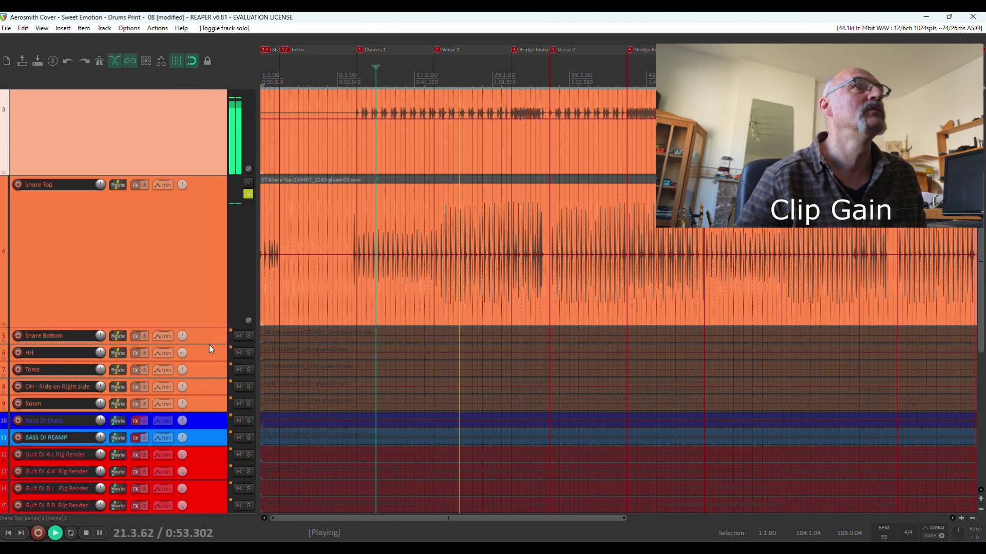
{"action": "left_click_drag", "start_coordinate": [208, 344], "coordinate": [202, 448]}
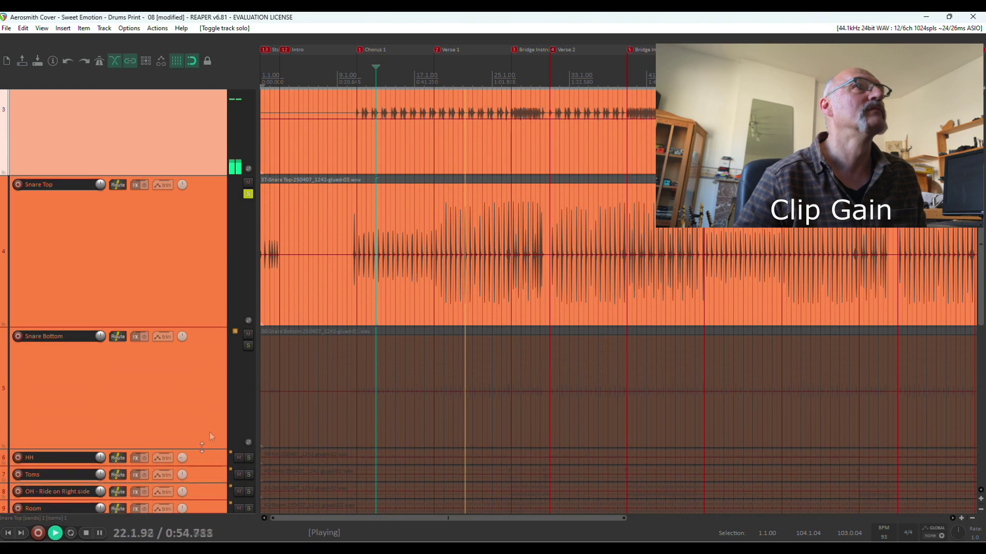
{"action": "left_click", "coordinate": [246, 346]}
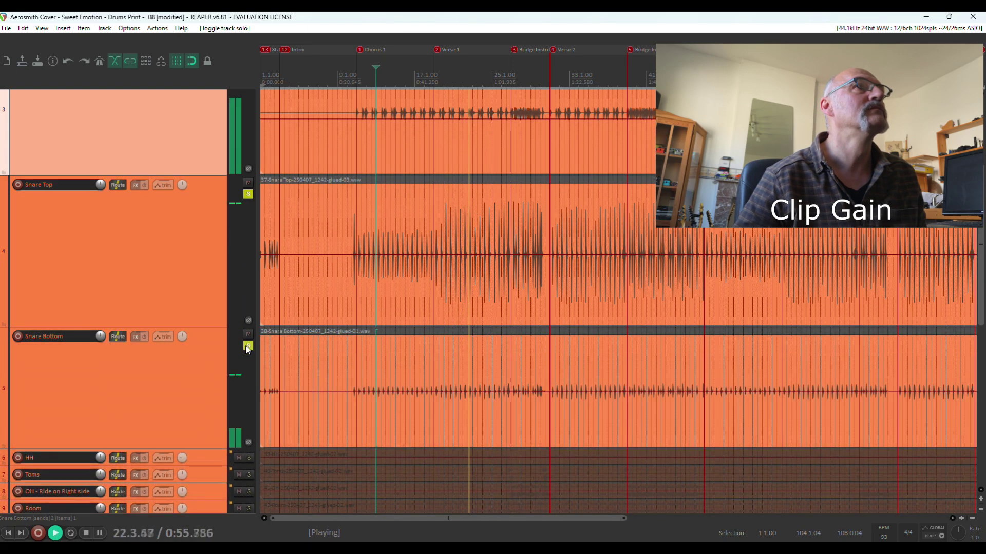
{"action": "left_click", "coordinate": [472, 391]}
{"action": "left_click_drag", "start_coordinate": [472, 391], "coordinate": [473, 404]}
- Enlarge the HH track, check the levels of the soloed kick and snare tracks and stop playback
{"action": "mouse_move", "coordinate": [203, 466]}
{"action": "left_mouse_down"}
{"action": "mouse_move", "coordinate": [202, 496]}
{"action": "mouse_move", "coordinate": [202, 463]}
{"action": "left_mouse_up"}
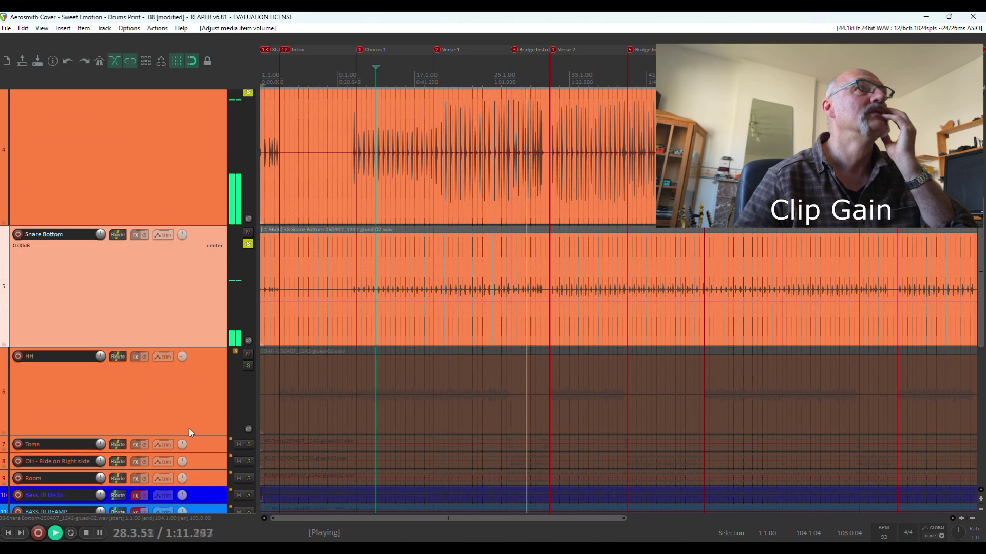
{"action": "scroll", "coordinate": [189, 429], "scroll_direction": "down", "scroll_amount": 3}
{"action": "scroll", "coordinate": [138, 318], "scroll_direction": "up", "scroll_amount": 10}
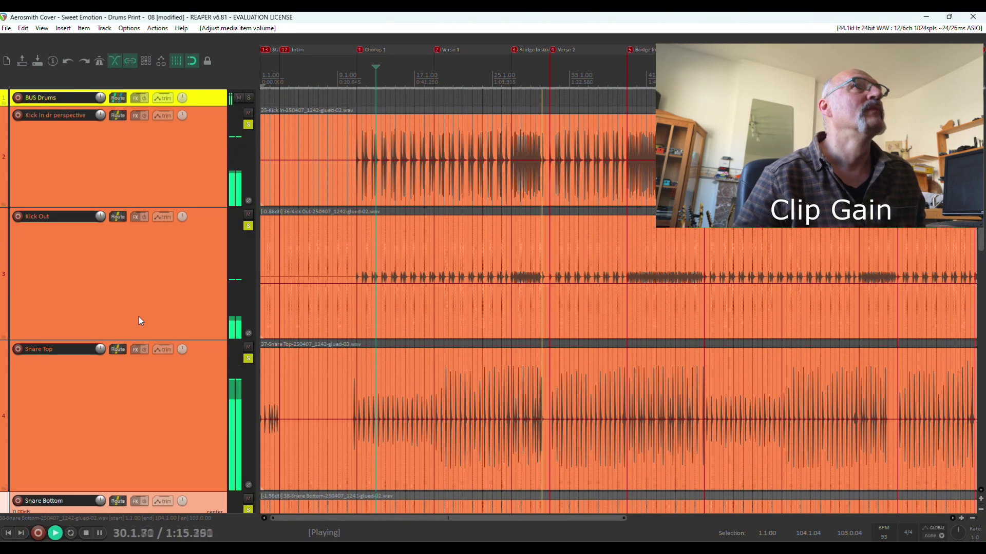
{"action": "key", "text": "space"}
- Play the soloed drums with Kick In and Kick Out selected, and lower the Kick Out clip gain to -1.99 dB
{"action": "left_click", "coordinate": [190, 161]}
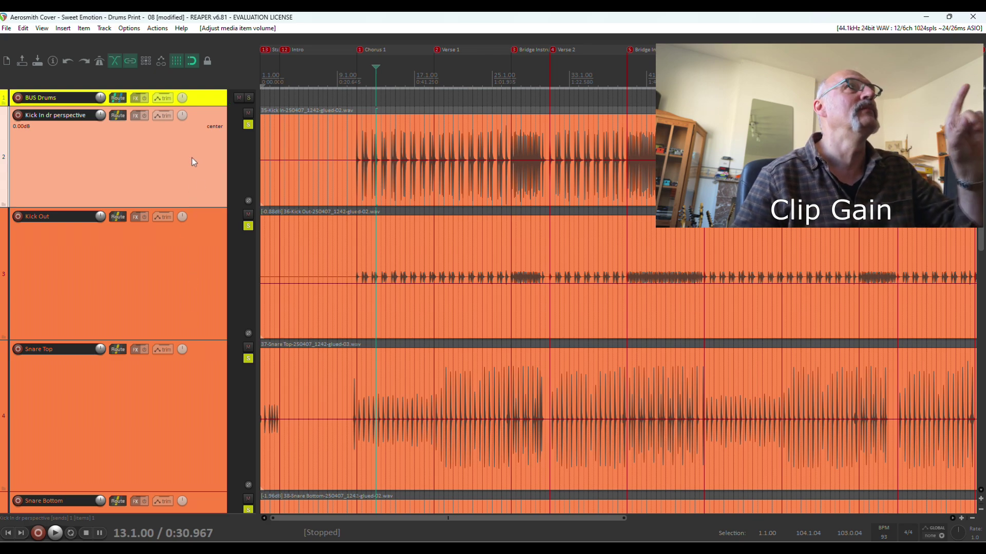
{"action": "left_click", "coordinate": [187, 266]}
{"action": "left_click", "coordinate": [223, 139]}
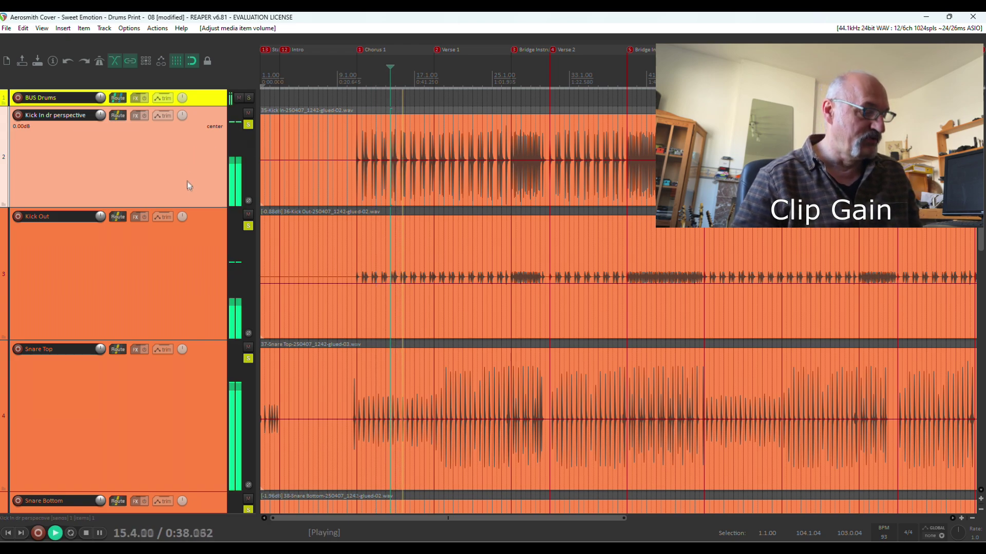
{"action": "left_click", "coordinate": [200, 264], "text": "ctrl"}
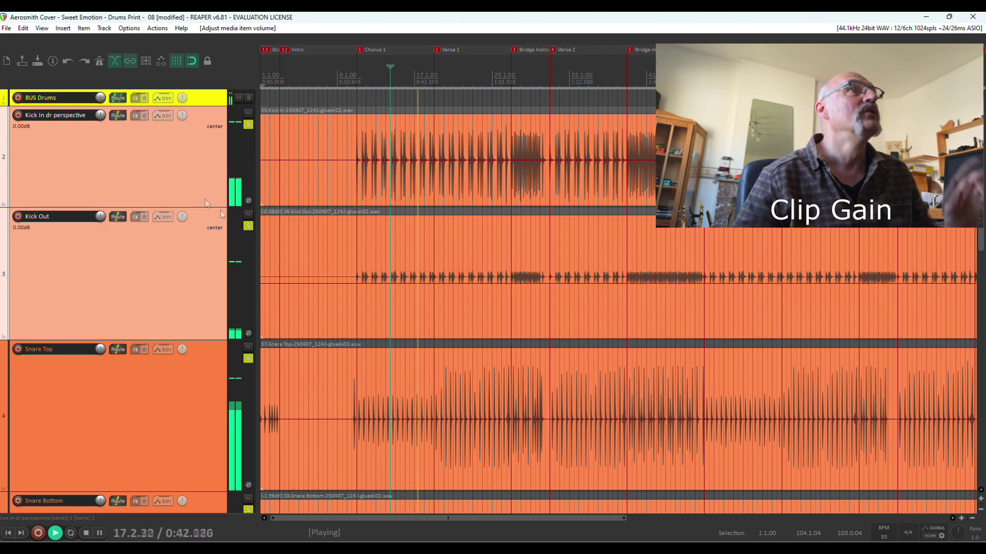
{"action": "left_click_drag", "start_coordinate": [326, 282], "coordinate": [322, 289]}
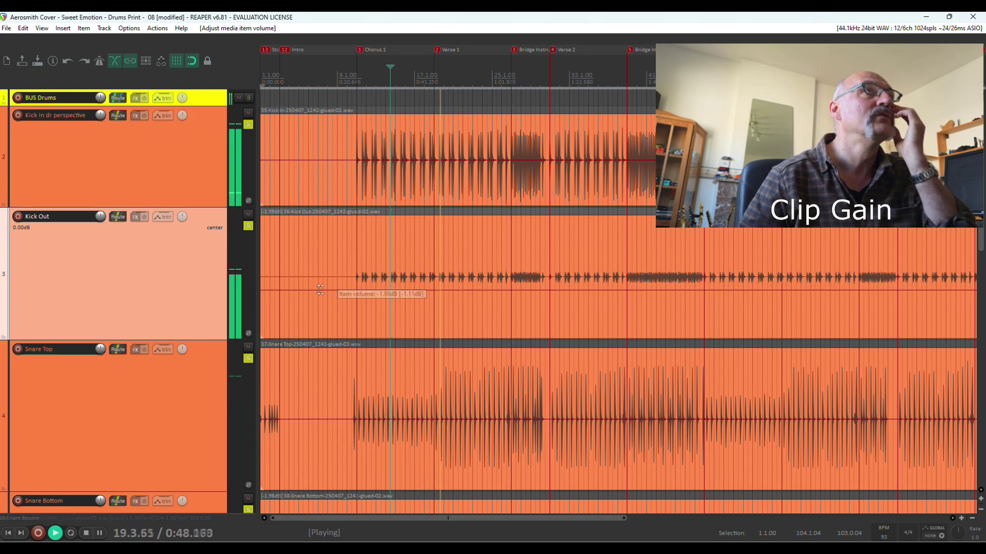
- Add HH to the soloed tracks, lower its clip gain by about 3 dB and enlarge the Toms track
{"action": "scroll", "coordinate": [101, 358], "scroll_direction": "down", "scroll_amount": 3}
{"action": "scroll", "coordinate": [100, 357], "scroll_direction": "down", "scroll_amount": 5}
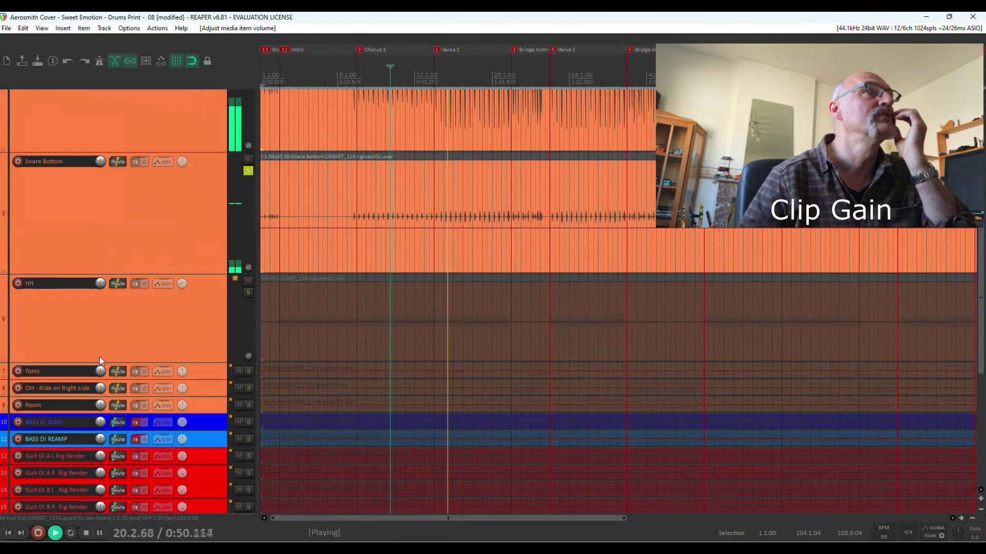
{"action": "left_click", "coordinate": [248, 293]}
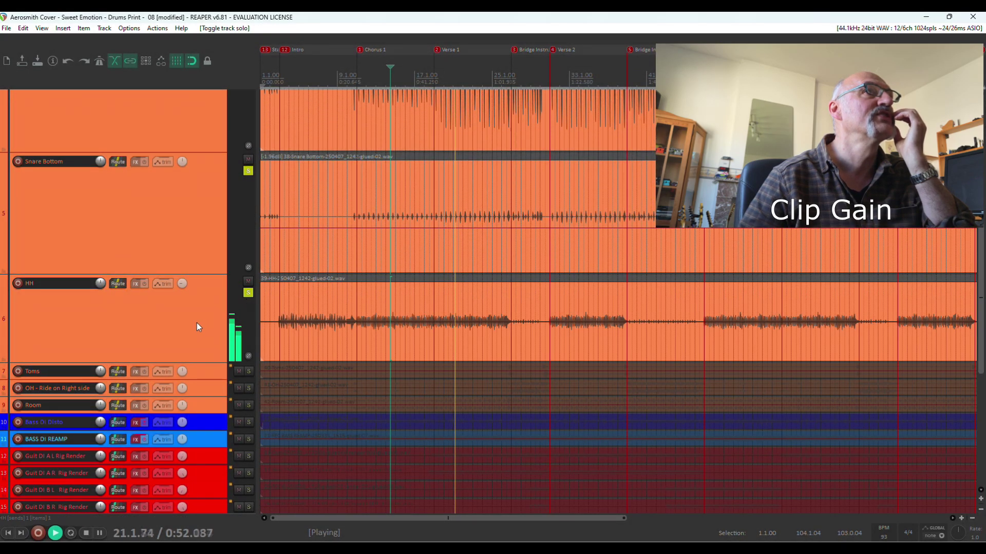
{"action": "left_click_drag", "start_coordinate": [507, 321], "coordinate": [507, 333]}
{"action": "left_click_drag", "start_coordinate": [195, 381], "coordinate": [194, 442]}
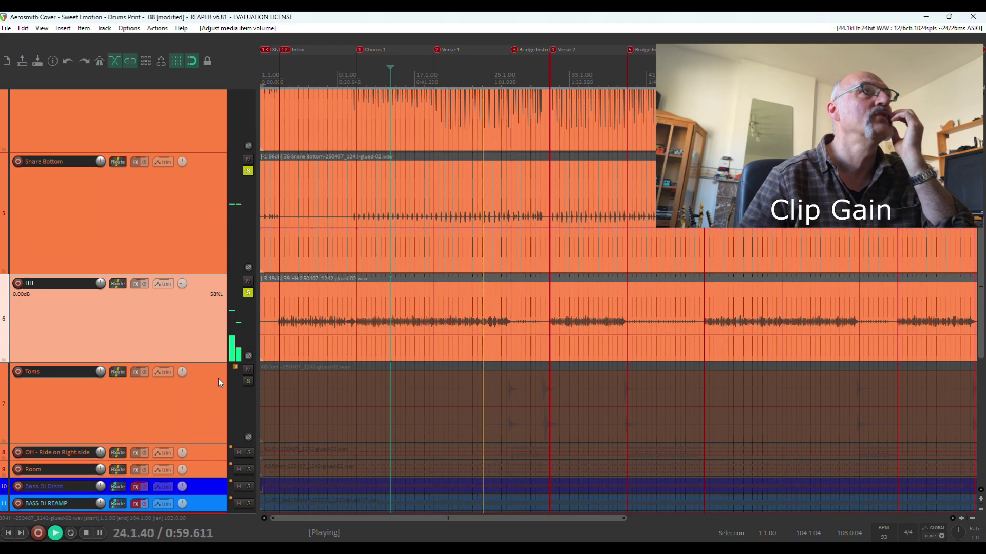
- Add Toms and OH - Ride on Right side to the soloed tracks and enlarge the OH track
{"action": "left_click", "coordinate": [248, 381]}
{"action": "scroll", "coordinate": [137, 409], "scroll_direction": "down", "scroll_amount": 1}
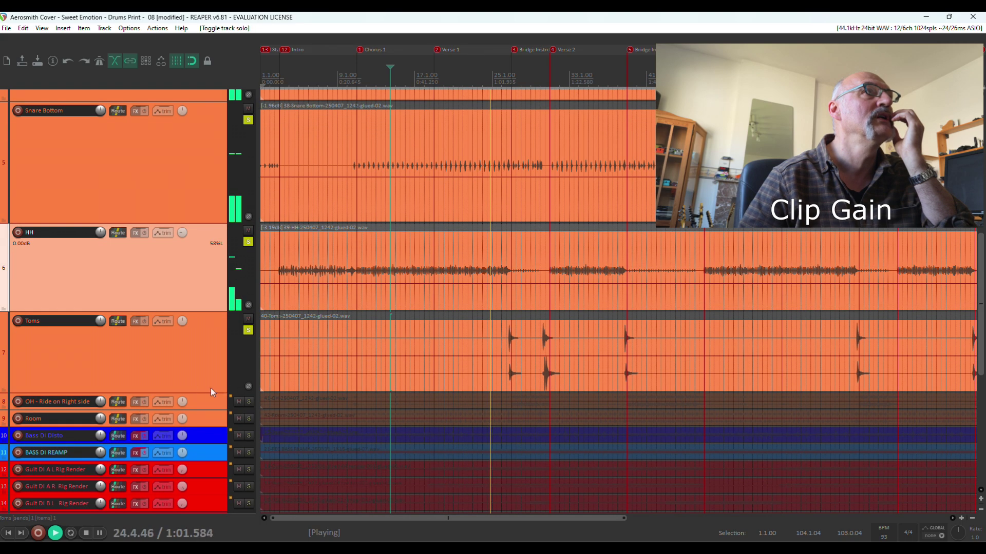
{"action": "left_click", "coordinate": [248, 401]}
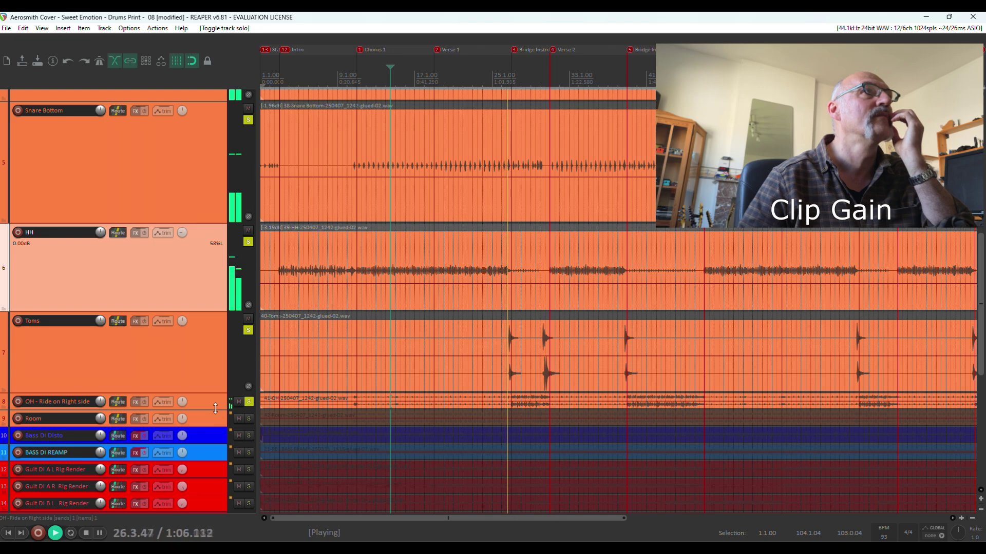
{"action": "left_click_drag", "start_coordinate": [214, 407], "coordinate": [215, 487]}
{"action": "scroll", "coordinate": [193, 376], "scroll_direction": "down", "scroll_amount": 1}
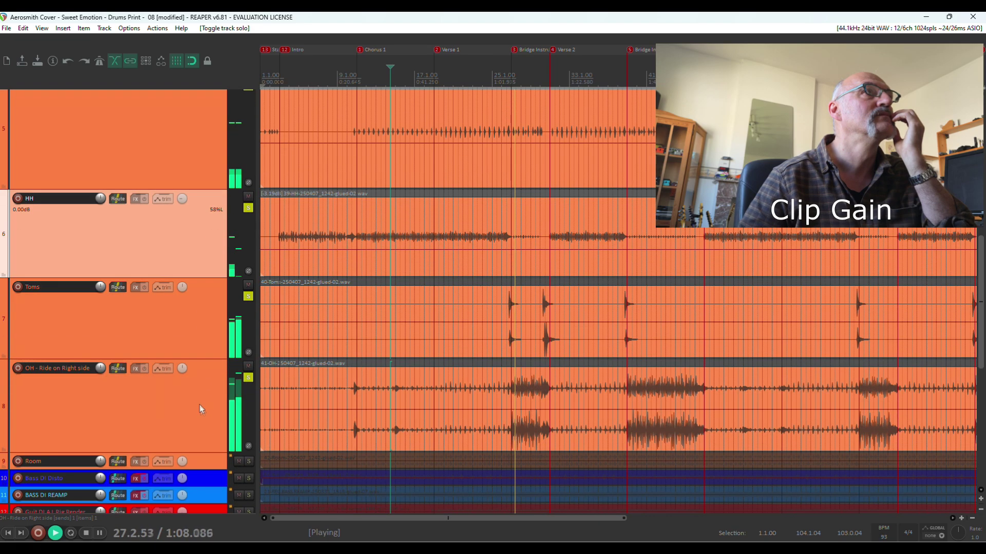
- Lower the clip gain of the OH - Ride on Right side item to -1.57 dB
{"action": "scroll", "coordinate": [200, 406], "scroll_direction": "down", "scroll_amount": 3}
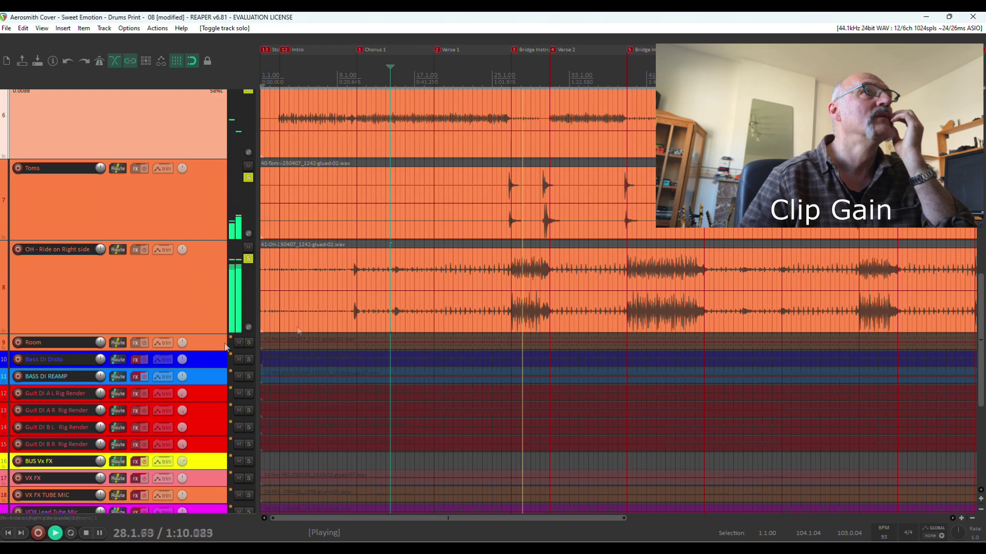
{"action": "left_click", "coordinate": [466, 291]}
{"action": "left_click_drag", "start_coordinate": [466, 291], "coordinate": [403, 298]}
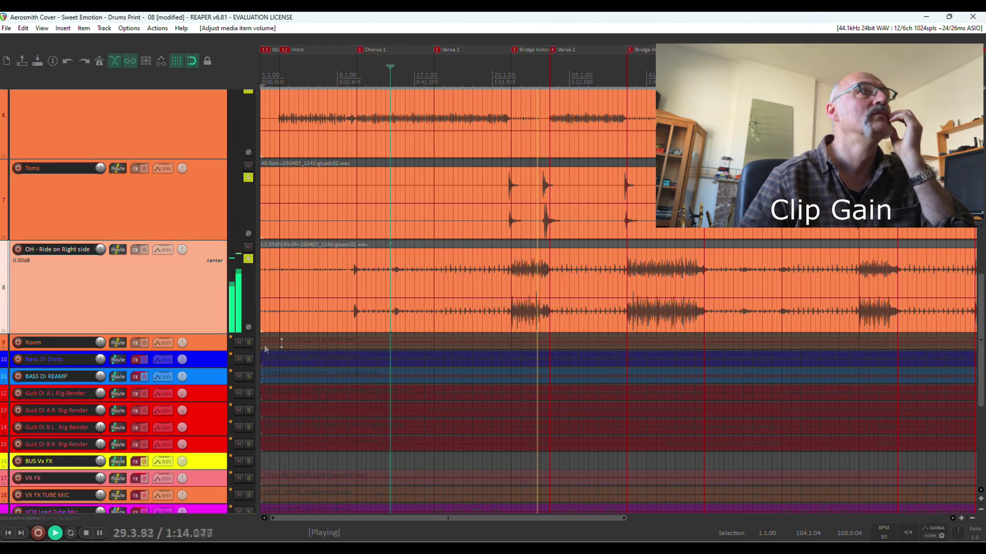
- Solo the enlarged Room track as well, lower its clip gain to -1.10 dB, stop playback and save the project
{"action": "left_click_drag", "start_coordinate": [212, 349], "coordinate": [212, 446]}
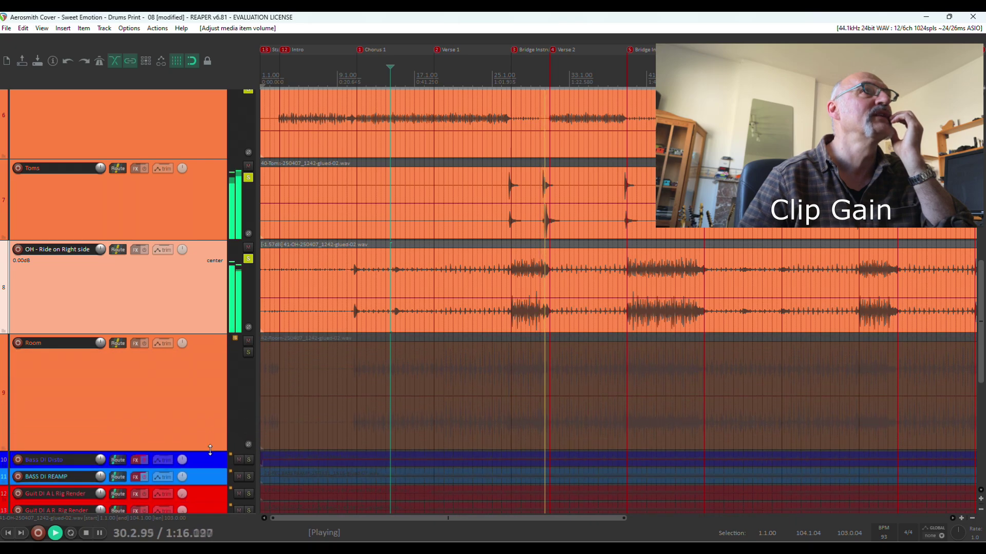
{"action": "left_click", "coordinate": [248, 352]}
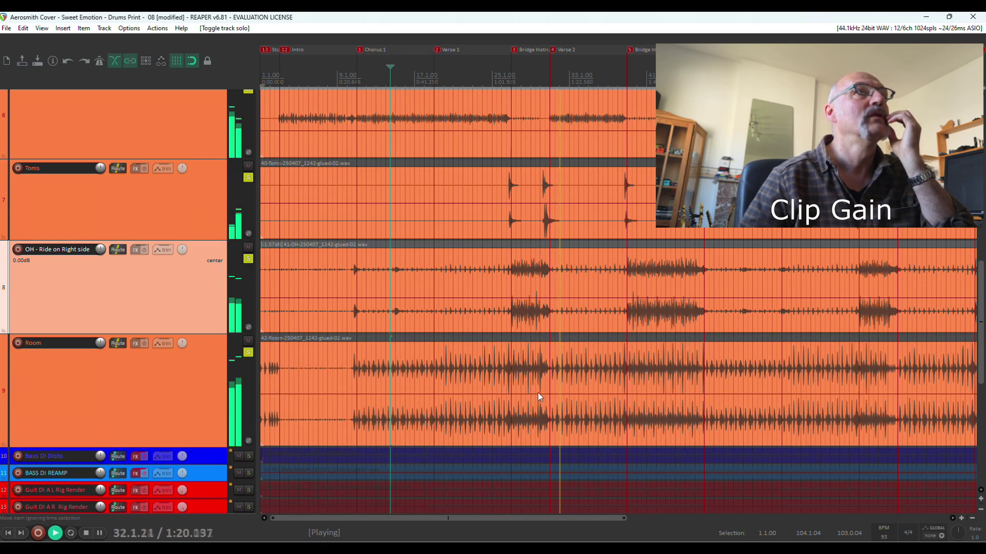
{"action": "left_click_drag", "start_coordinate": [537, 392], "coordinate": [541, 400]}
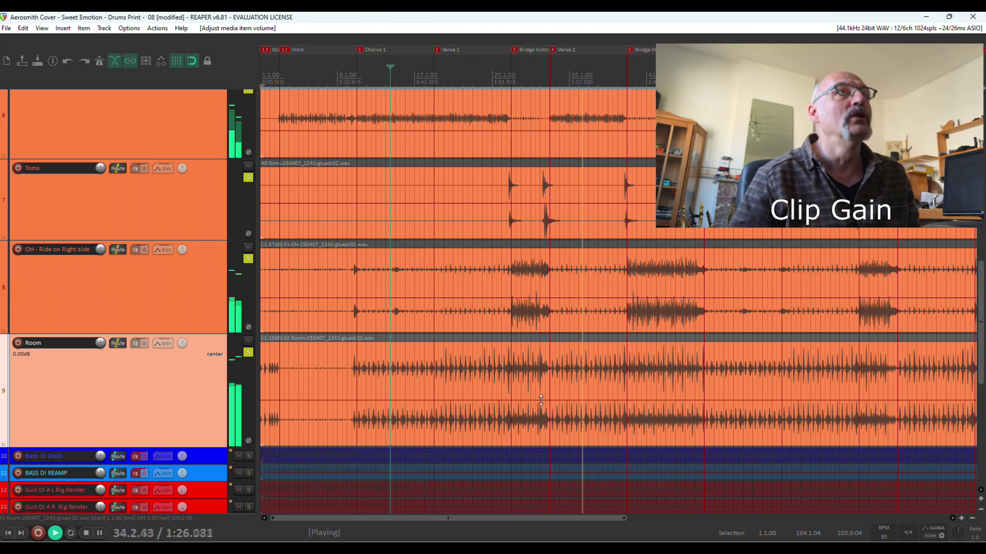
{"action": "key", "text": "space"}
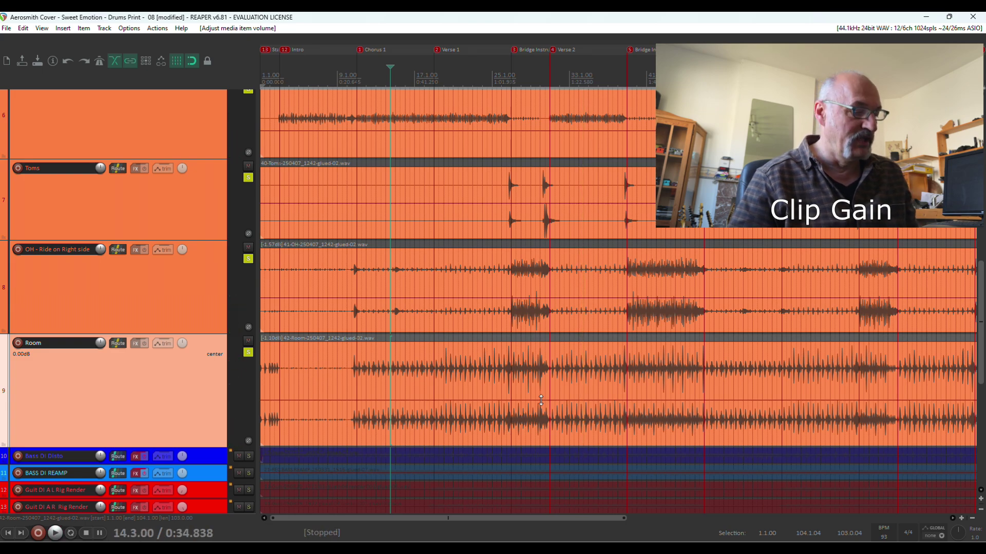
{"action": "key", "text": "ctrl+s"}
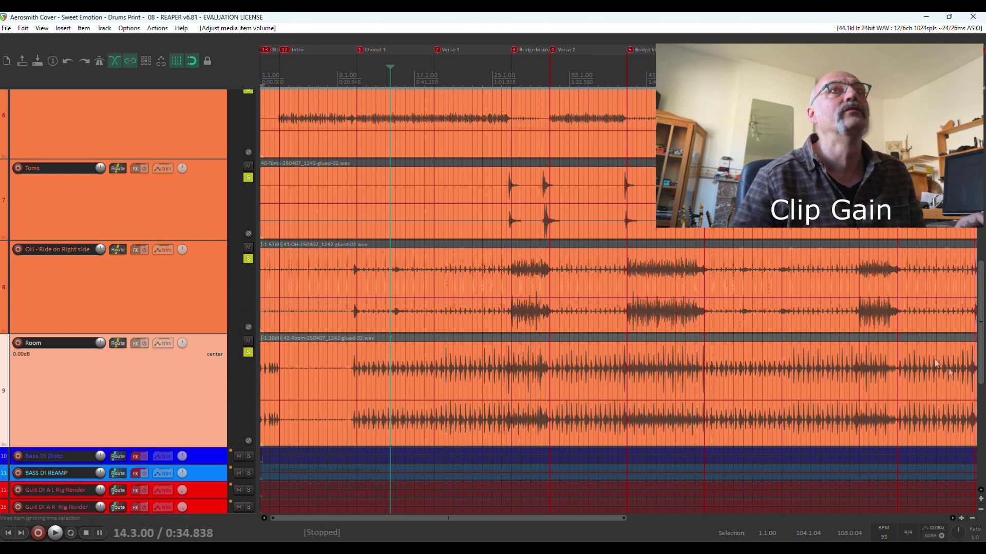
- Select all drum items from Kick In dr perspective through Room and glue them
{"action": "left_click", "coordinate": [981, 510]}
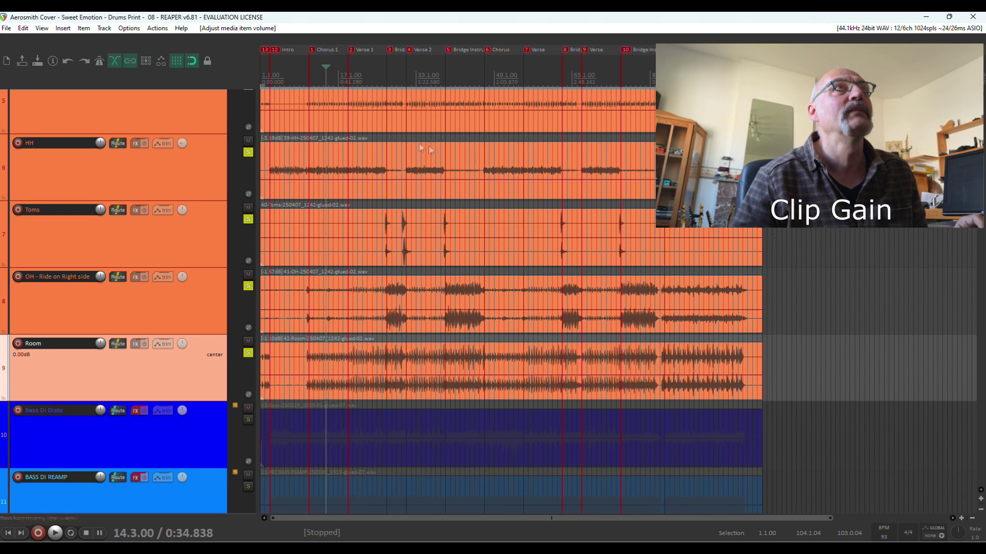
{"action": "left_click_drag", "start_coordinate": [397, 112], "coordinate": [396, 111]}
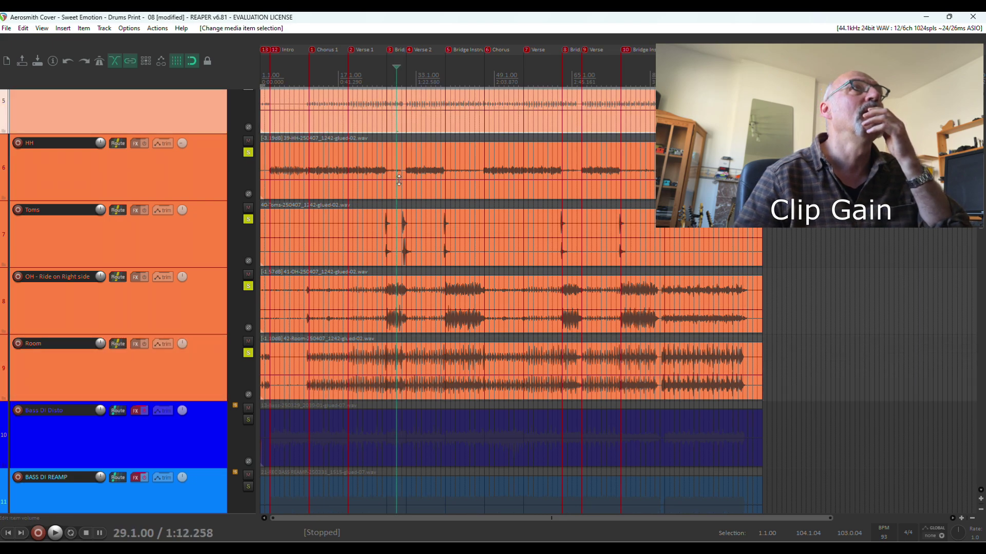
{"action": "left_click", "coordinate": [981, 510]}
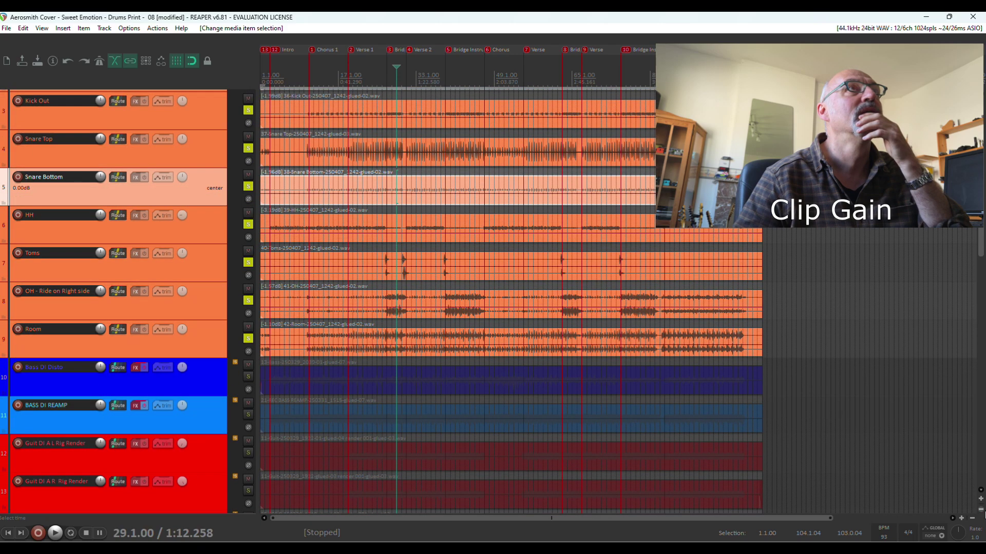
{"action": "left_click", "coordinate": [981, 510]}
{"action": "left_click", "coordinate": [980, 510]}
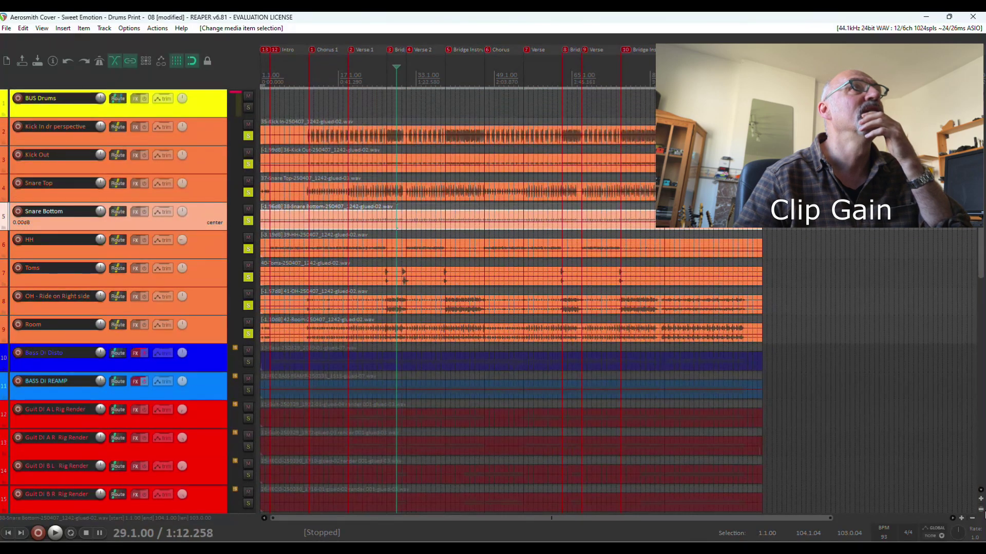
{"action": "left_click", "coordinate": [281, 133]}
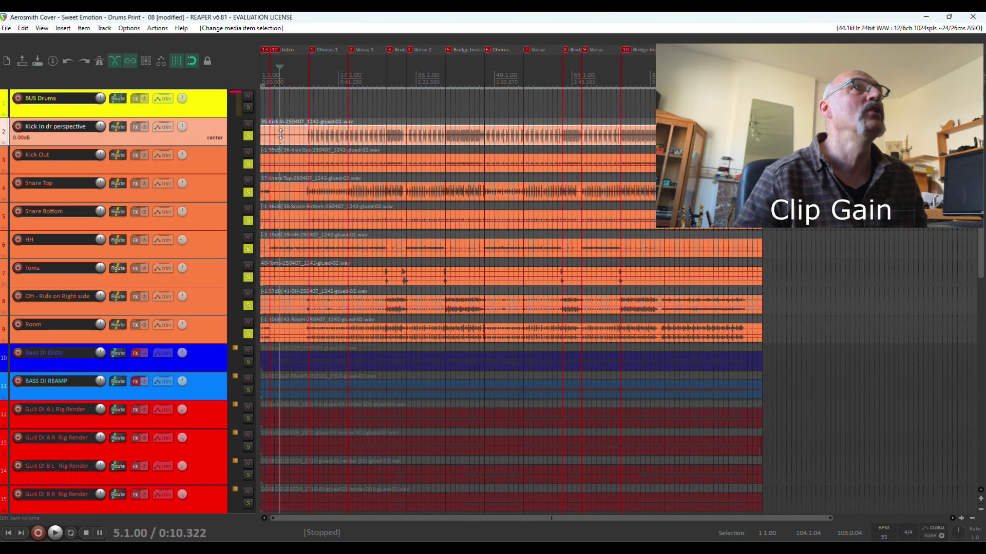
{"action": "left_click", "coordinate": [330, 336], "text": "shift"}
{"action": "right_click", "coordinate": [330, 336]}
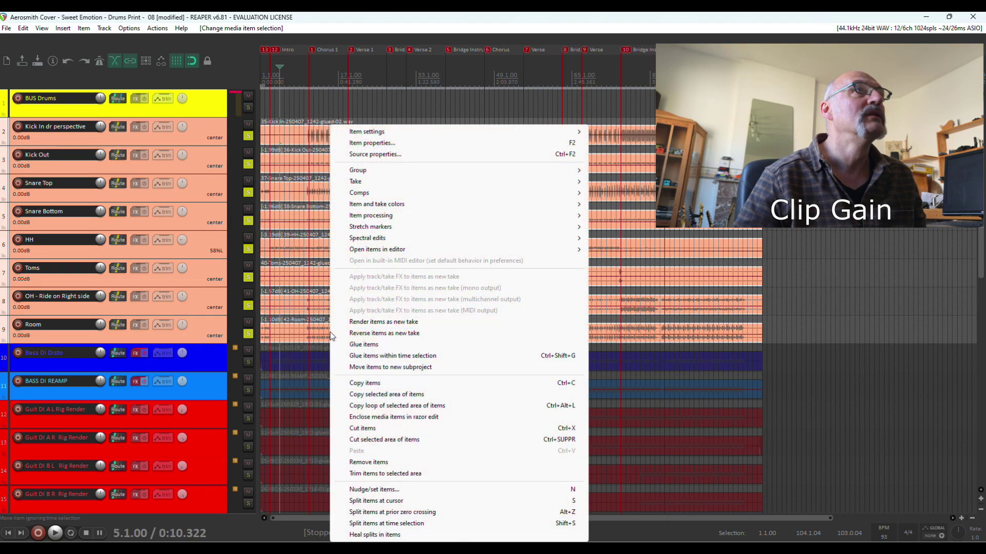
{"action": "left_click", "coordinate": [383, 344]}
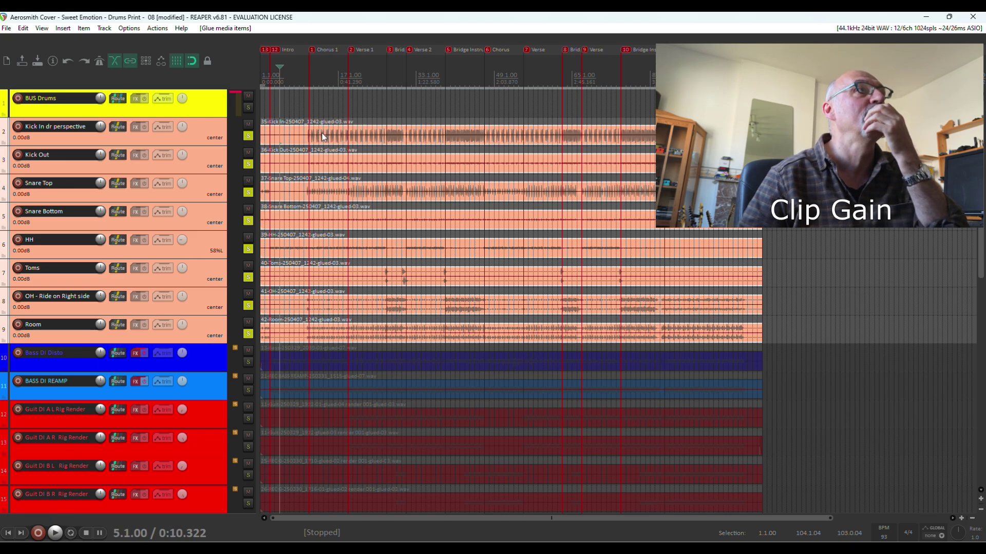
- Clear the solo from all drum tracks in the mixer and play the full mix briefly before closing the mixer
{"action": "key", "text": "alt+Tab"}
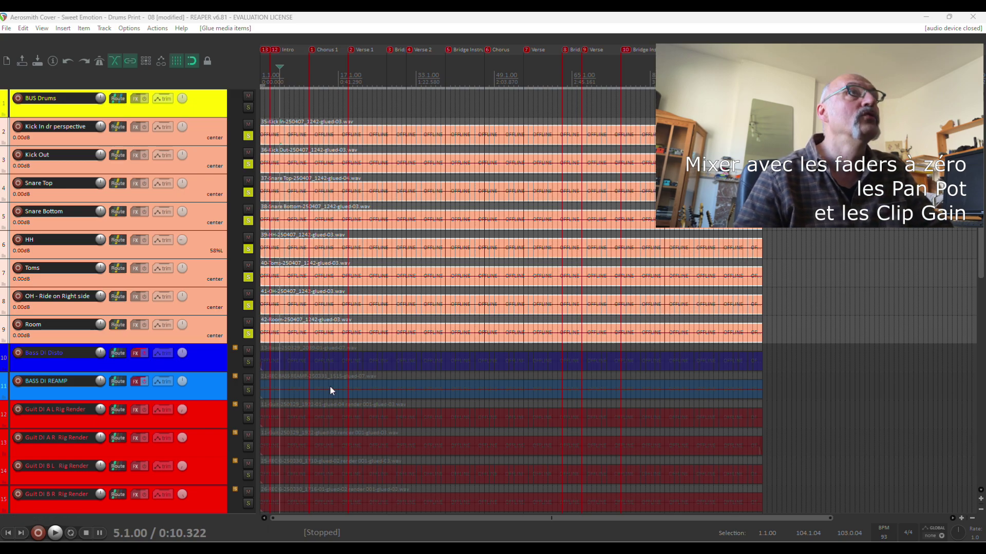
{"action": "left_click", "coordinate": [208, 211]}
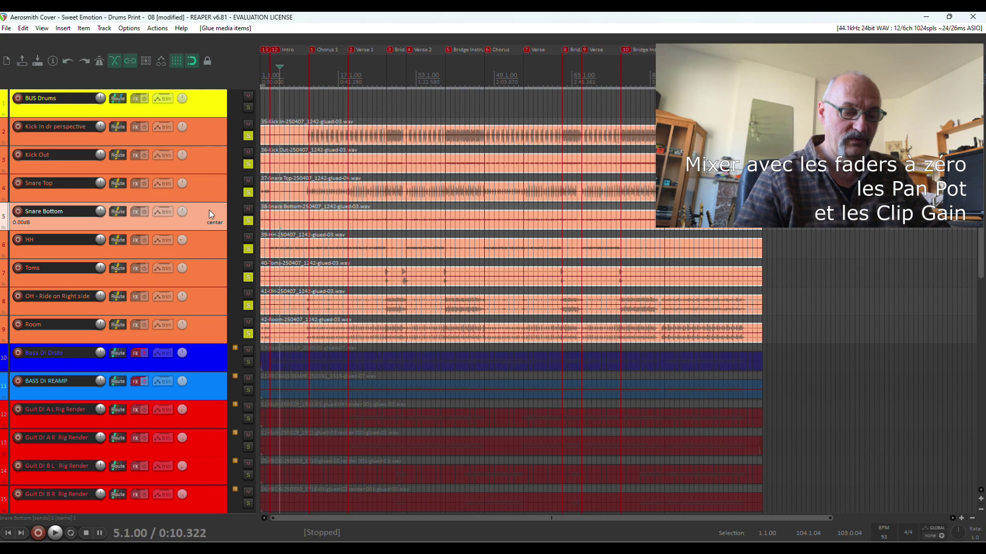
{"action": "key", "text": "ctrl+m"}
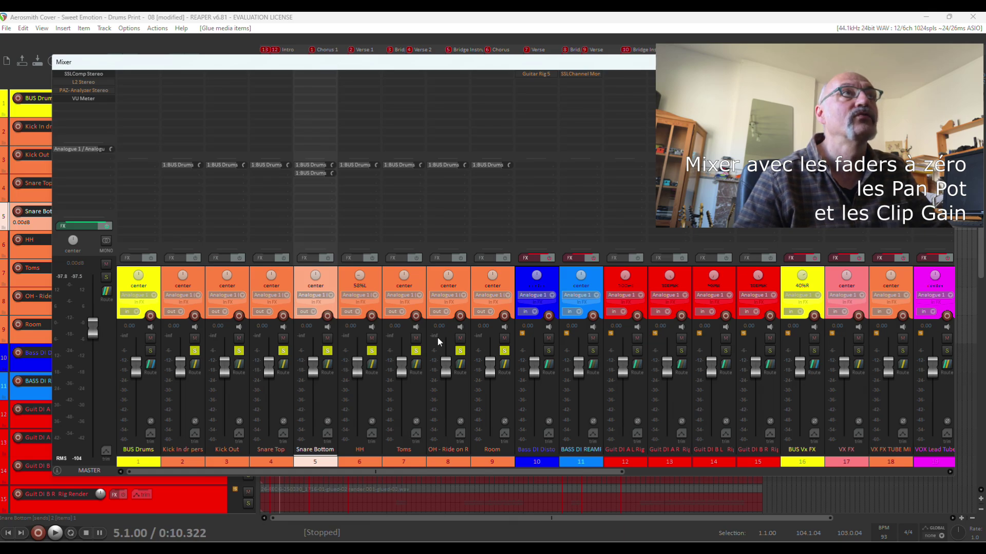
{"action": "left_click", "coordinate": [195, 351]}
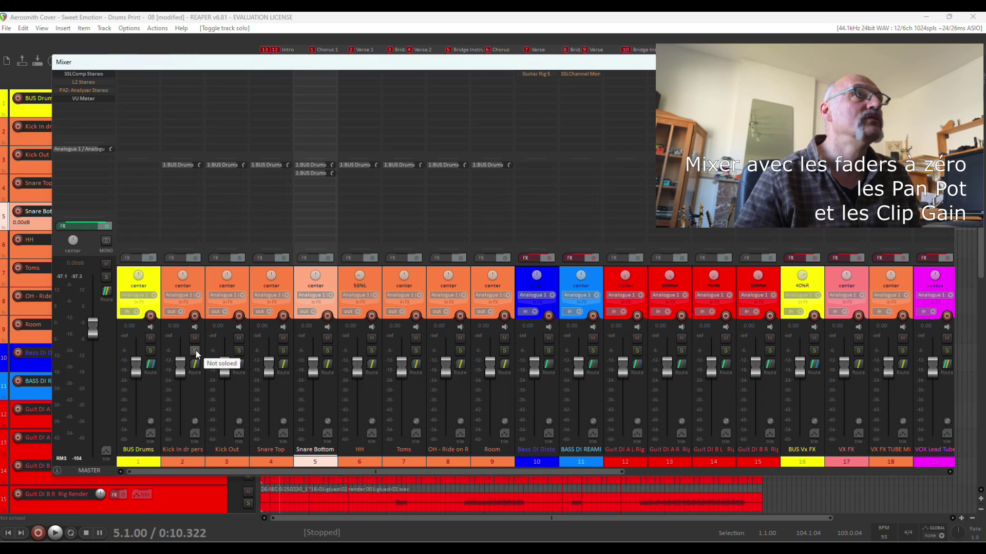
{"action": "key", "text": "space"}
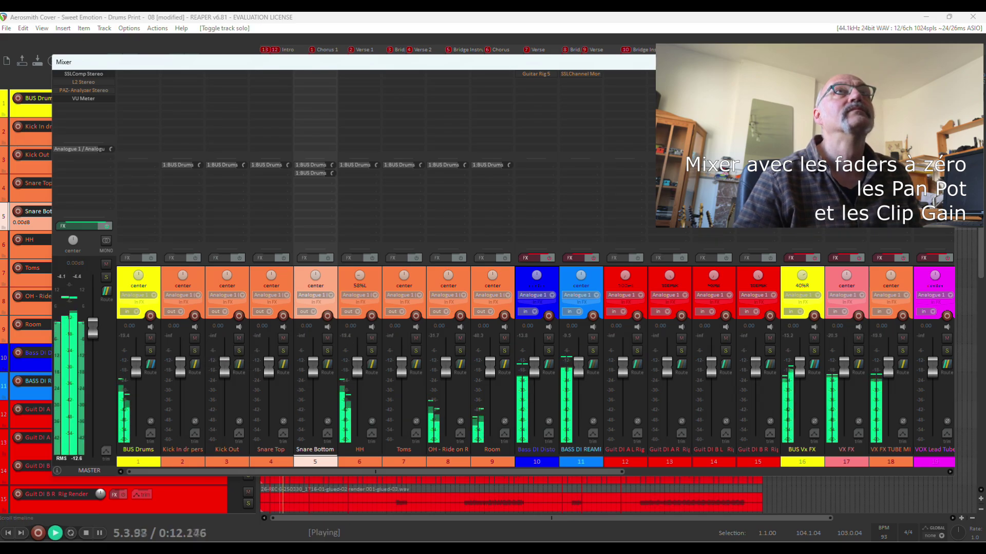
{"action": "key", "text": "ctrl+m"}
{"action": "key", "text": "space"}
- Play the full mix while looking over the tracks from the drums down to the vocals, and stop playback
{"action": "scroll", "coordinate": [980, 262], "scroll_direction": "down", "scroll_amount": 8}
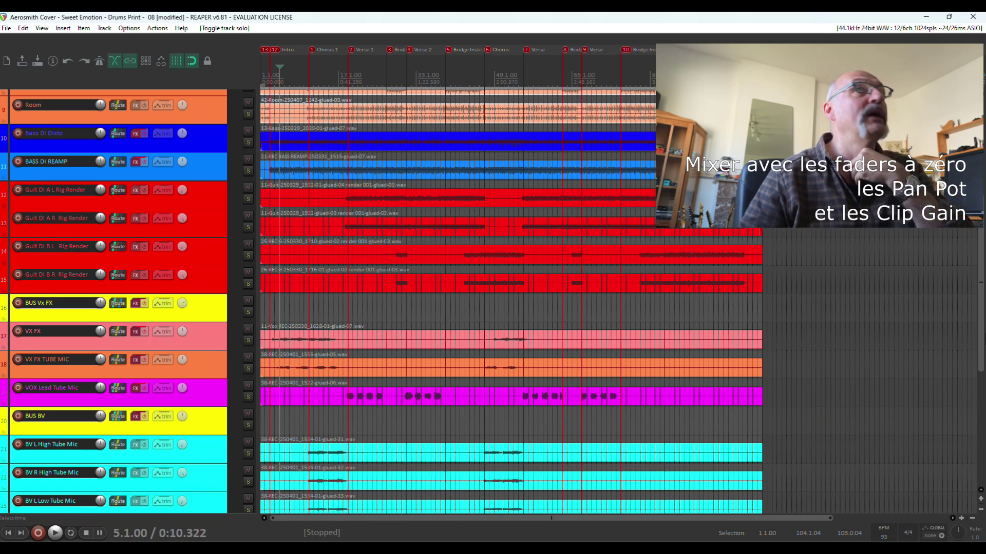
{"action": "scroll", "coordinate": [254, 177], "scroll_direction": "up", "scroll_amount": 8}
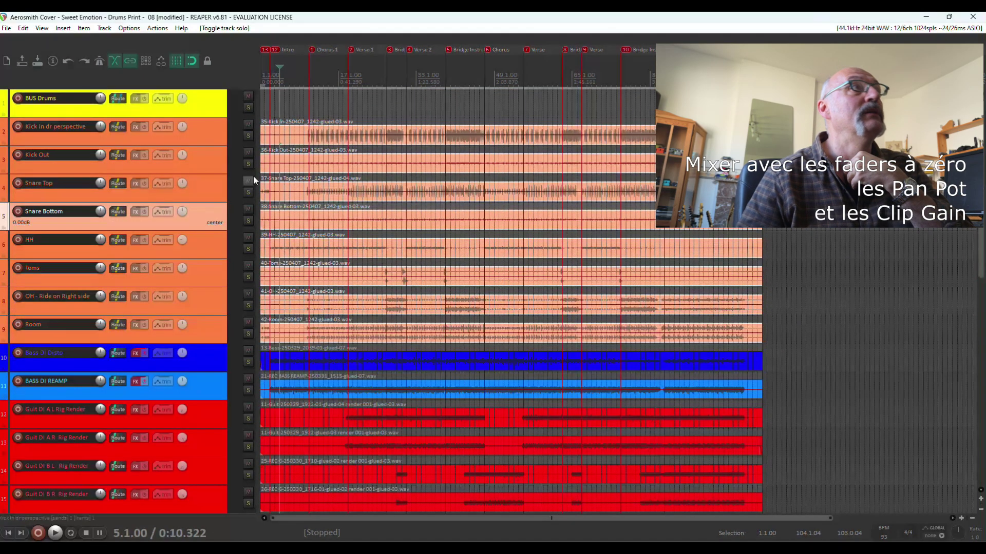
{"action": "key", "text": "space"}
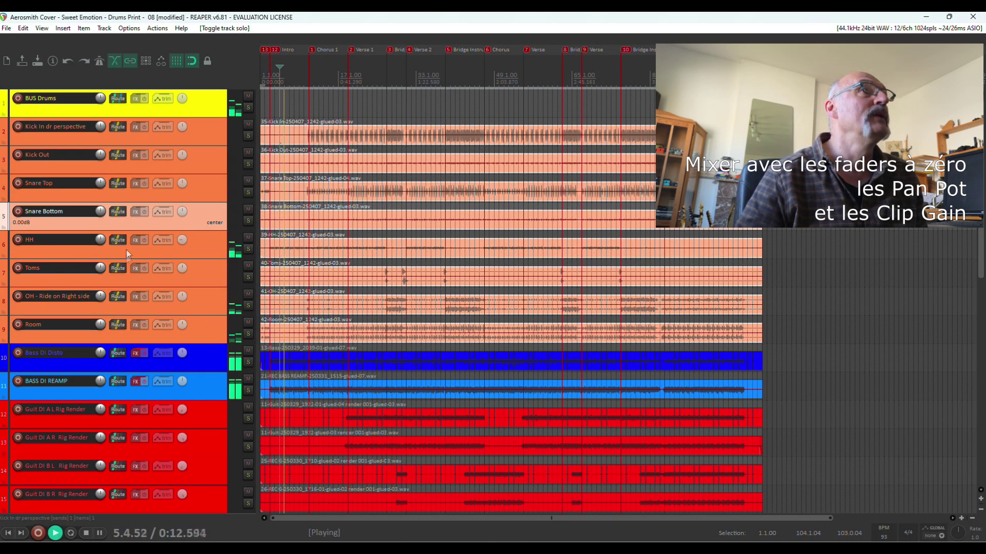
{"action": "left_click", "coordinate": [204, 270]}
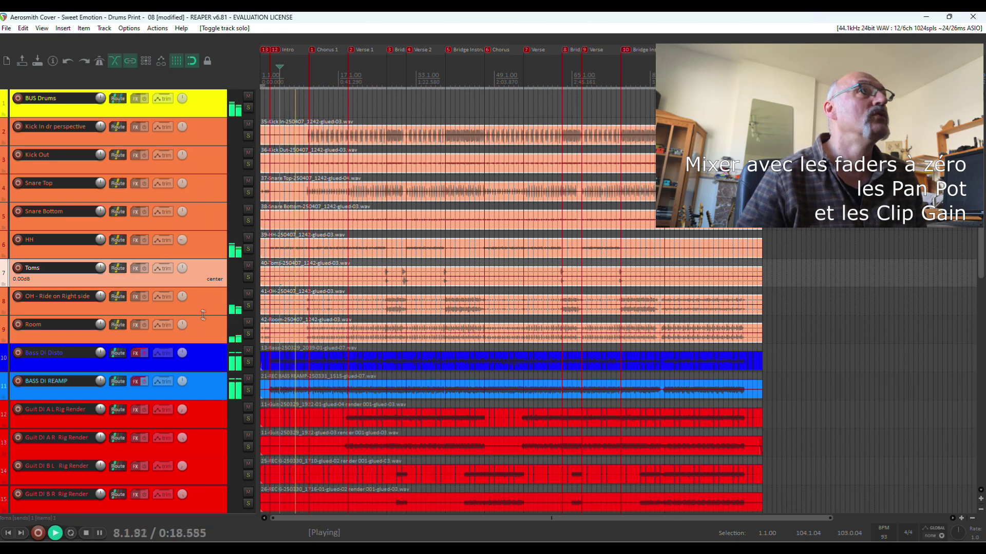
{"action": "scroll", "coordinate": [158, 327], "scroll_direction": "down", "scroll_amount": 3}
{"action": "scroll", "coordinate": [158, 326], "scroll_direction": "down", "scroll_amount": 3}
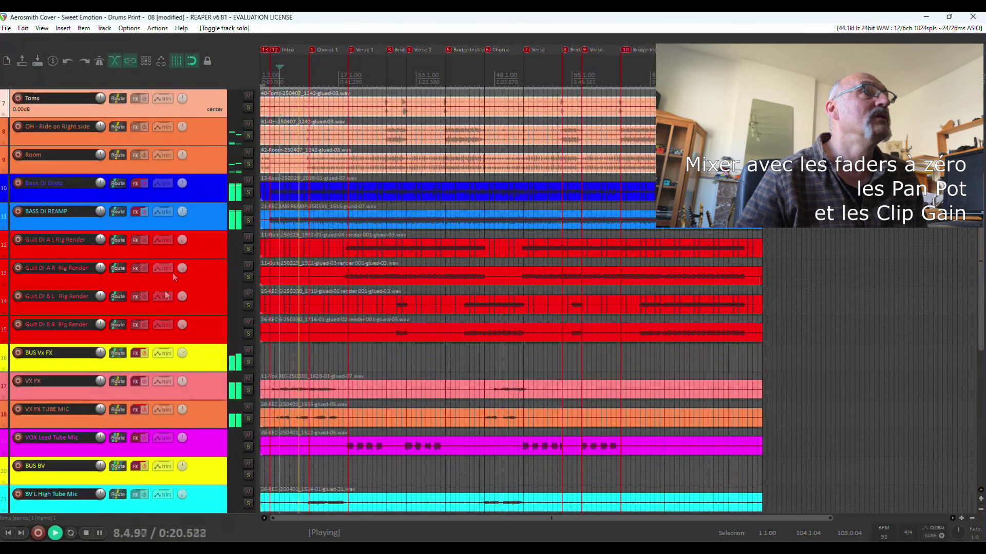
{"action": "key", "text": "space"}
- Solo Guit DI A L and Guit DI A R Rig Render and play them from bar 20 near the start of Verse 1
{"action": "left_click", "coordinate": [205, 249]}
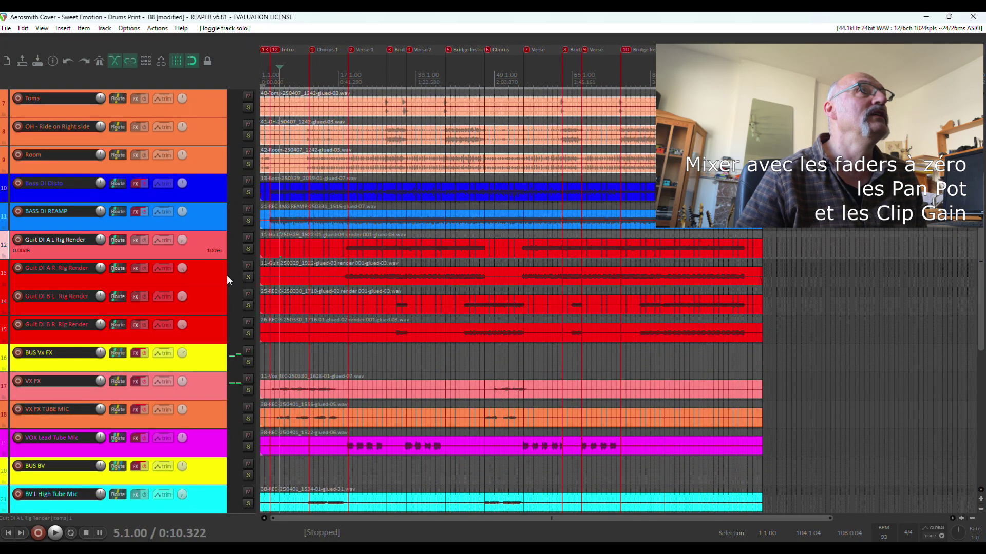
{"action": "left_click", "coordinate": [352, 234]}
{"action": "left_click", "coordinate": [248, 249]}
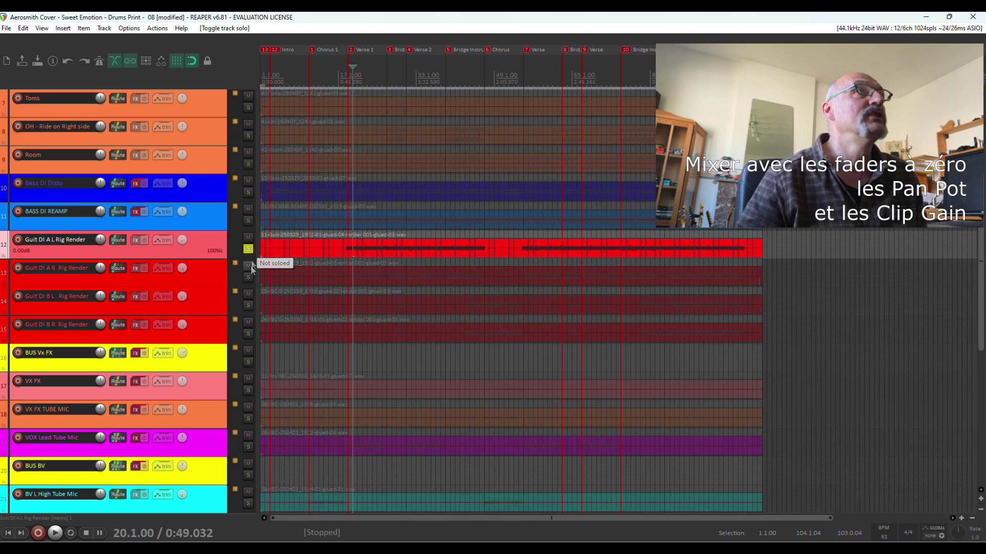
{"action": "left_click", "coordinate": [250, 279]}
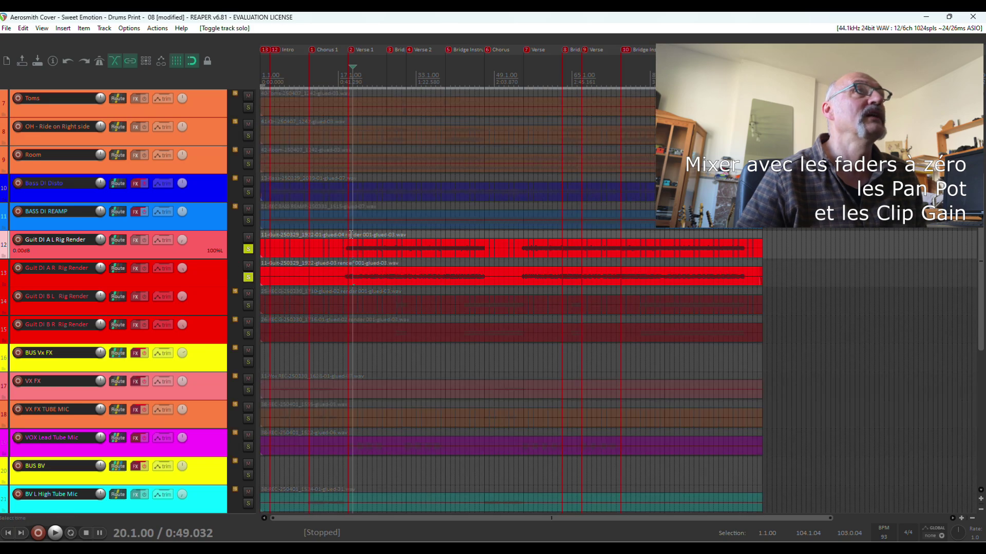
{"action": "key", "text": "space"}
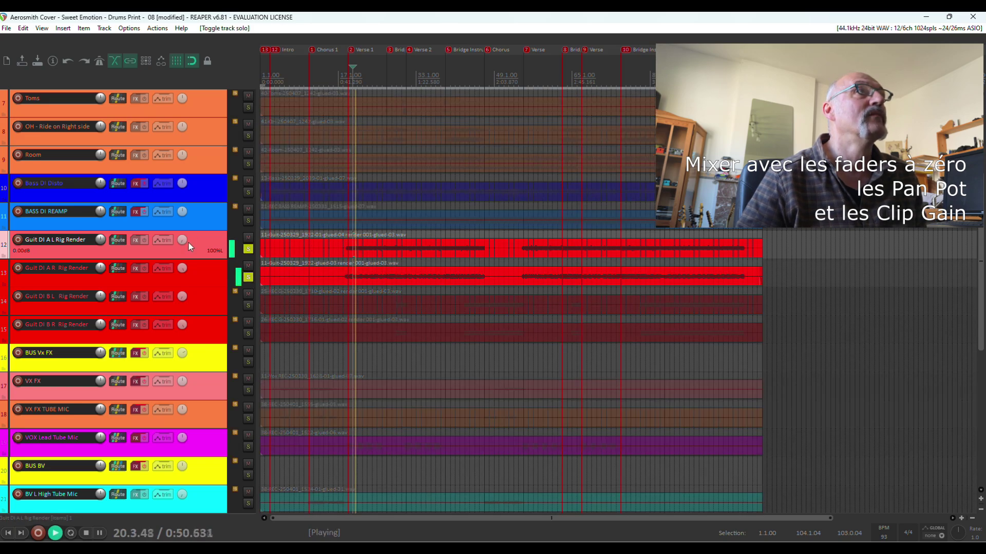
- Check the pan controls of Guit DI A L and Guit DI A R Rig Render during playback, and stop it
{"action": "mouse_move", "coordinate": [183, 240]}
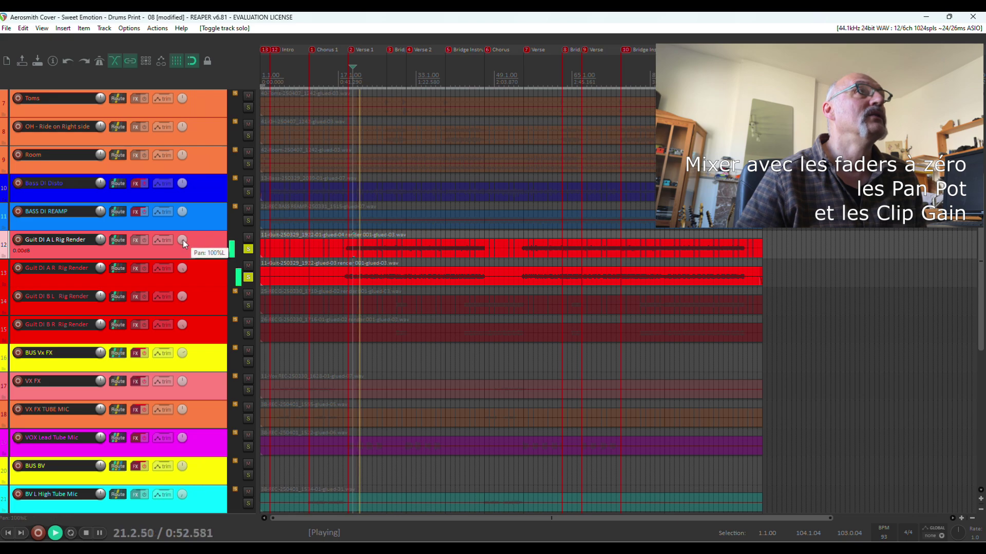
{"action": "left_click_drag", "start_coordinate": [182, 240], "coordinate": [182, 216]}
{"action": "mouse_move", "coordinate": [183, 271]}
{"action": "left_mouse_down"}
{"action": "mouse_move", "coordinate": [183, 251]}
{"action": "mouse_move", "coordinate": [182, 269]}
{"action": "left_mouse_up"}
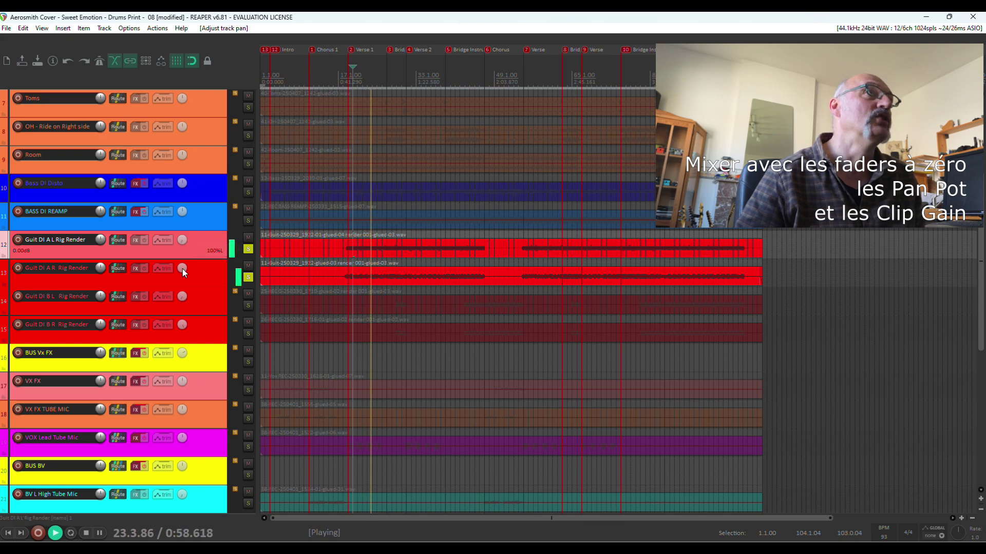
{"action": "key", "text": "space"}
- Add Guit DI B L and Guit DI B R Rig Render to the soloed guitars and play them from bar 29
{"action": "left_click", "coordinate": [248, 303]}
{"action": "left_click", "coordinate": [251, 333]}
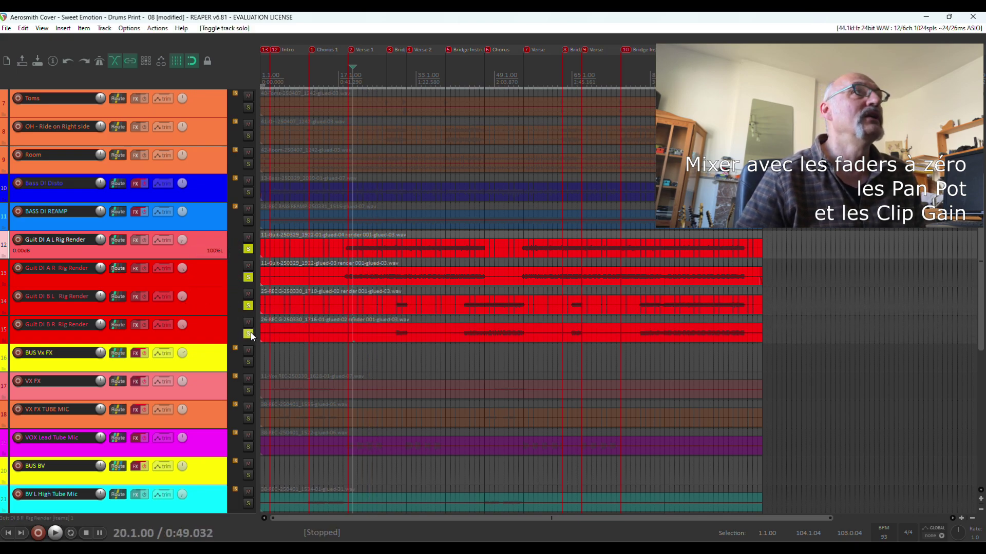
{"action": "left_click", "coordinate": [396, 226]}
{"action": "key", "text": "space"}
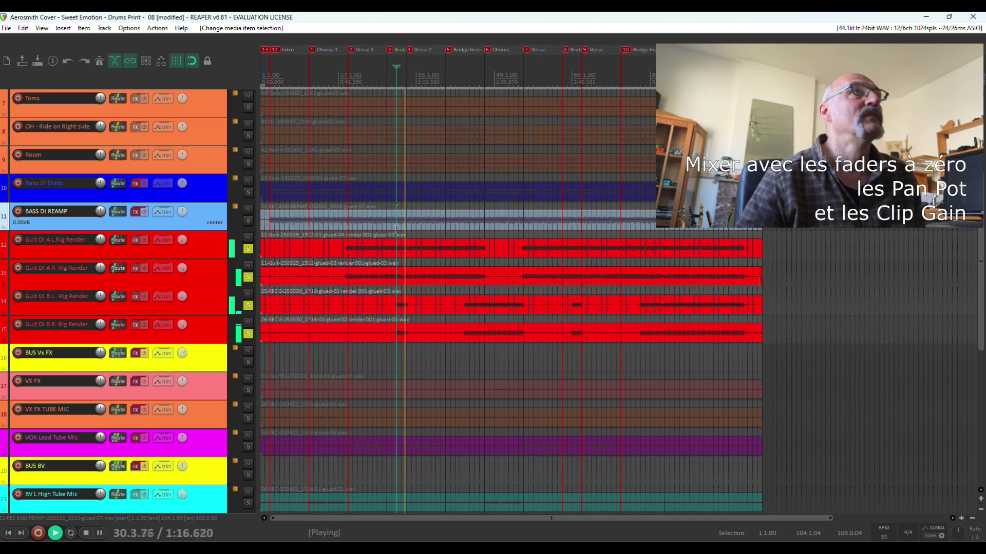
- Add all the drum tracks from Kick In dr perspective to Room to the soloed guitars during playback
{"action": "scroll", "coordinate": [165, 184], "scroll_direction": "up", "scroll_amount": 4}
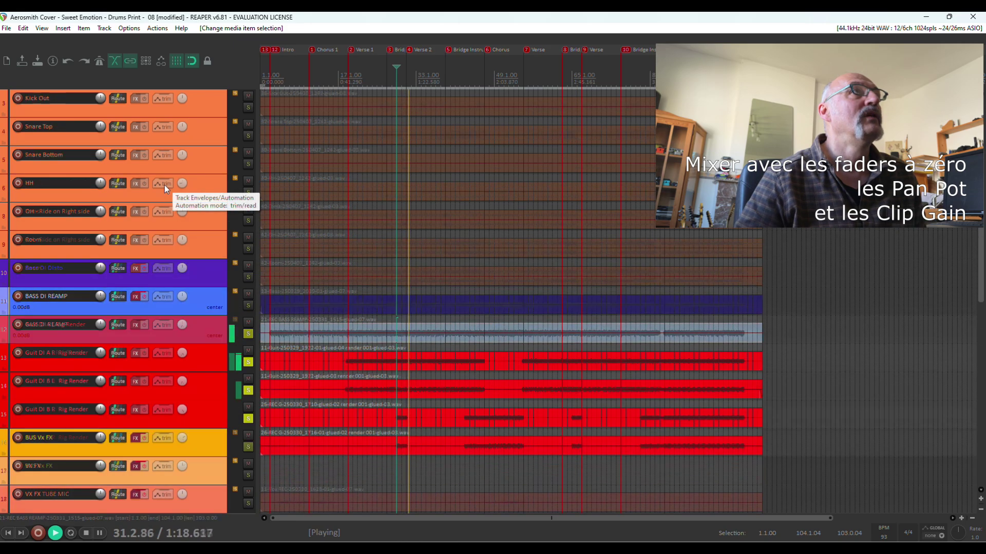
{"action": "scroll", "coordinate": [164, 185], "scroll_direction": "up", "scroll_amount": 2}
{"action": "left_click", "coordinate": [194, 140]}
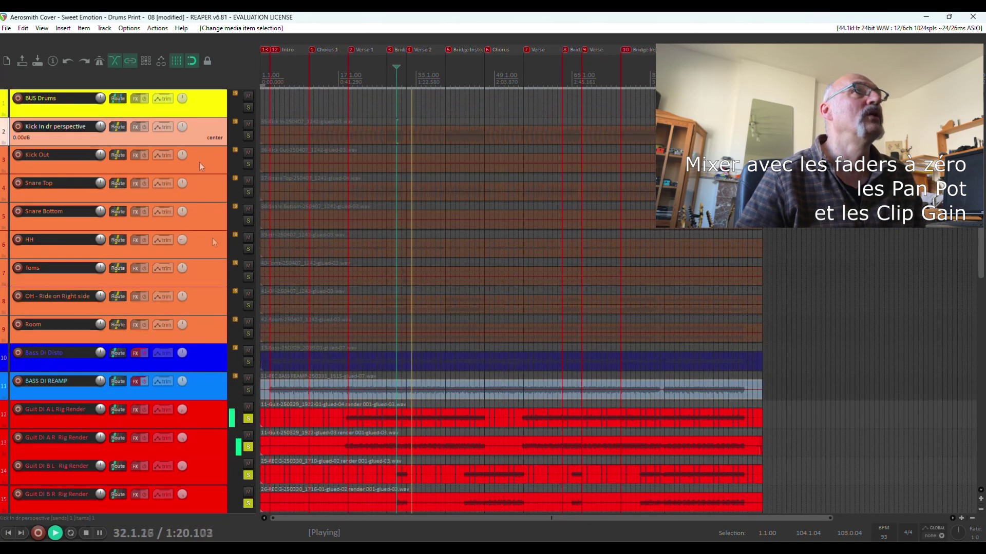
{"action": "left_click", "coordinate": [219, 325], "text": "shift"}
{"action": "left_click", "coordinate": [248, 334]}
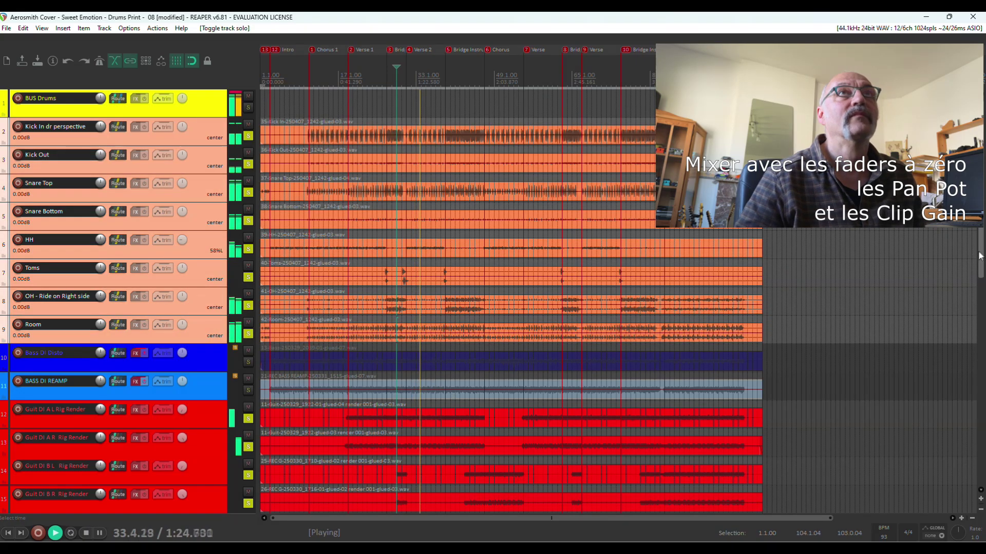
- Add the Bass Di Disto and BASS DI REAMP tracks to the soloed drums and guitars
{"action": "scroll", "coordinate": [980, 257], "scroll_direction": "down", "scroll_amount": 4}
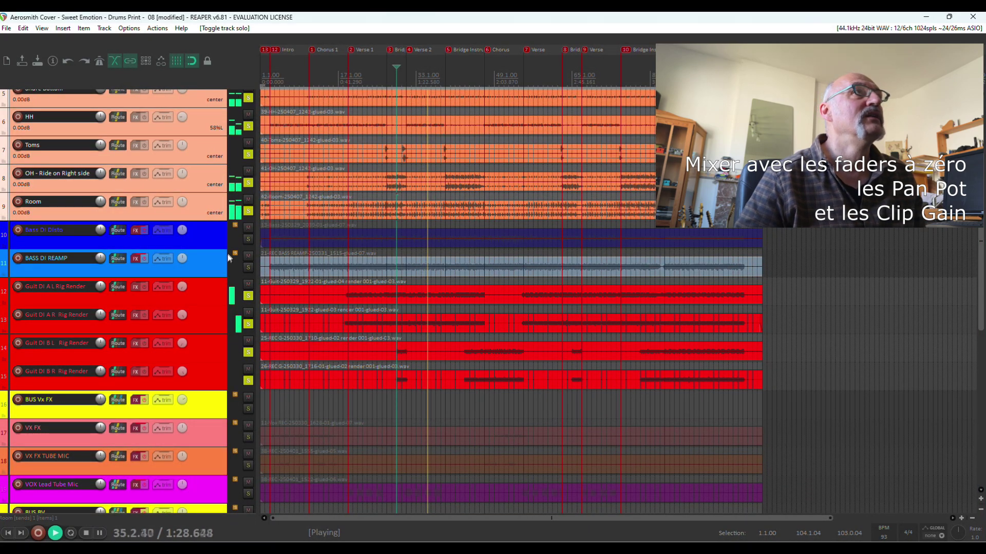
{"action": "left_click", "coordinate": [249, 240]}
{"action": "left_click", "coordinate": [249, 268]}
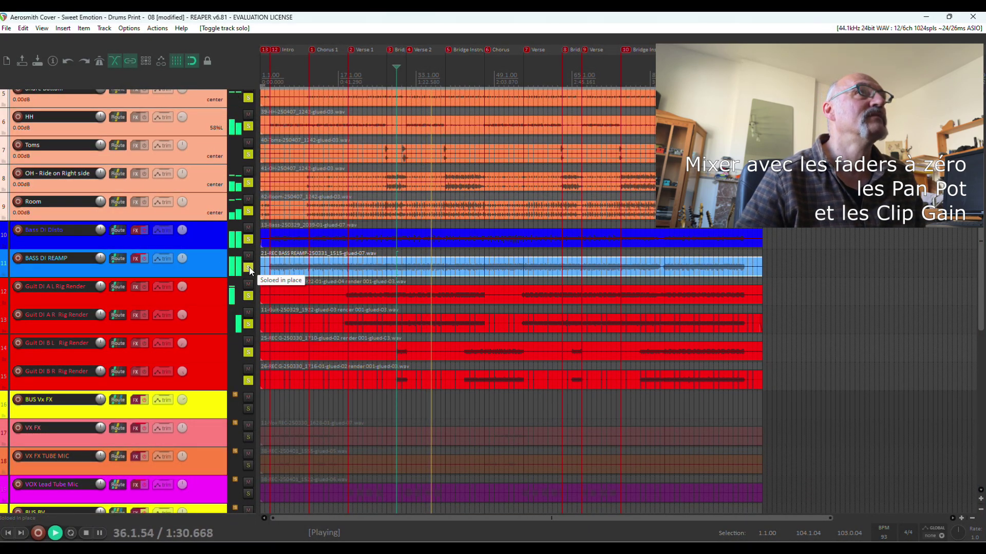
- Select the Bass Di Disto and BASS DI REAMP clips together and lower their clip gain to -1.99 dB
{"action": "left_click", "coordinate": [288, 240]}
{"action": "left_click", "coordinate": [318, 269], "text": "ctrl"}
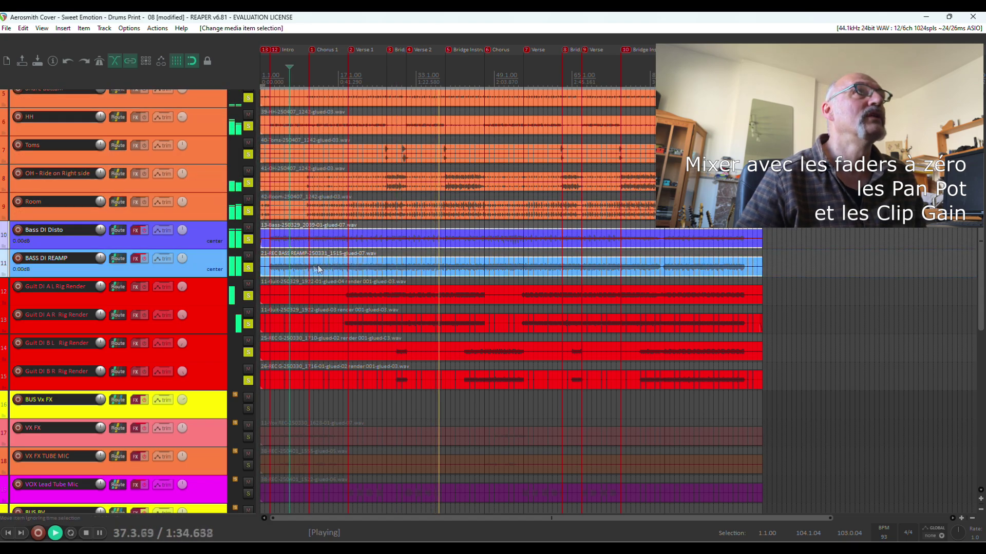
{"action": "left_click", "coordinate": [981, 499]}
{"action": "left_click", "coordinate": [981, 499]}
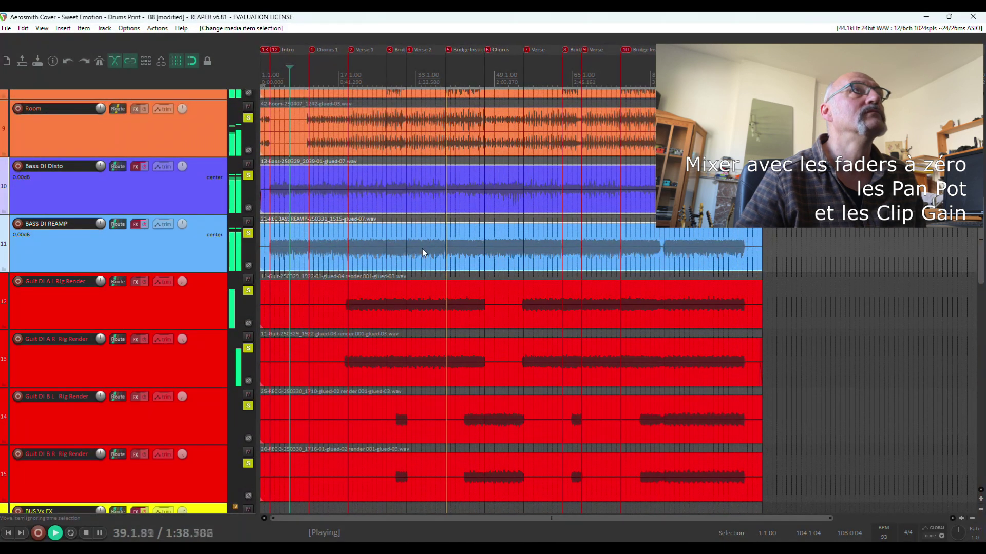
{"action": "left_click_drag", "start_coordinate": [421, 246], "coordinate": [421, 250]}
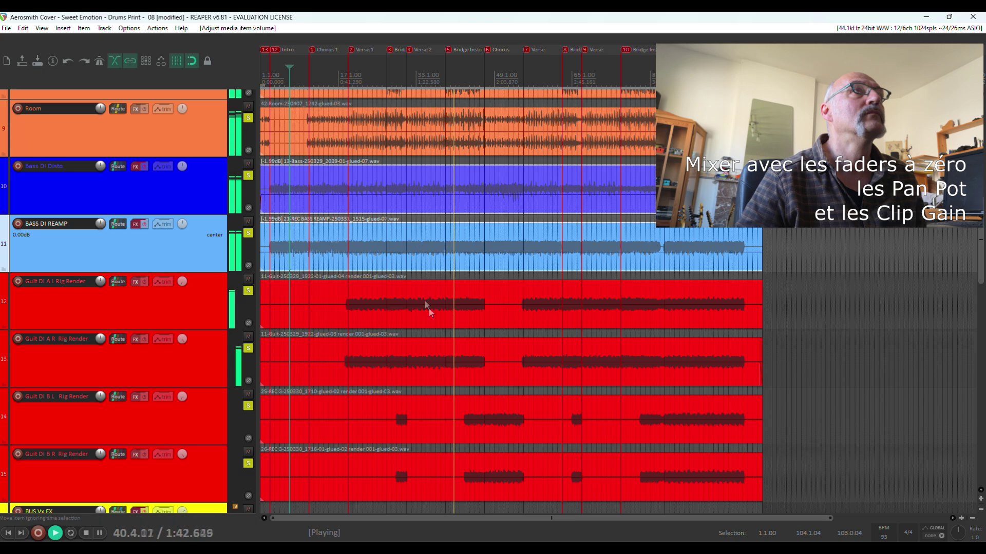
- Lower the clip gain of the Guit DI A L Rig Render clip slightly and stop playback
{"action": "left_click", "coordinate": [206, 303]}
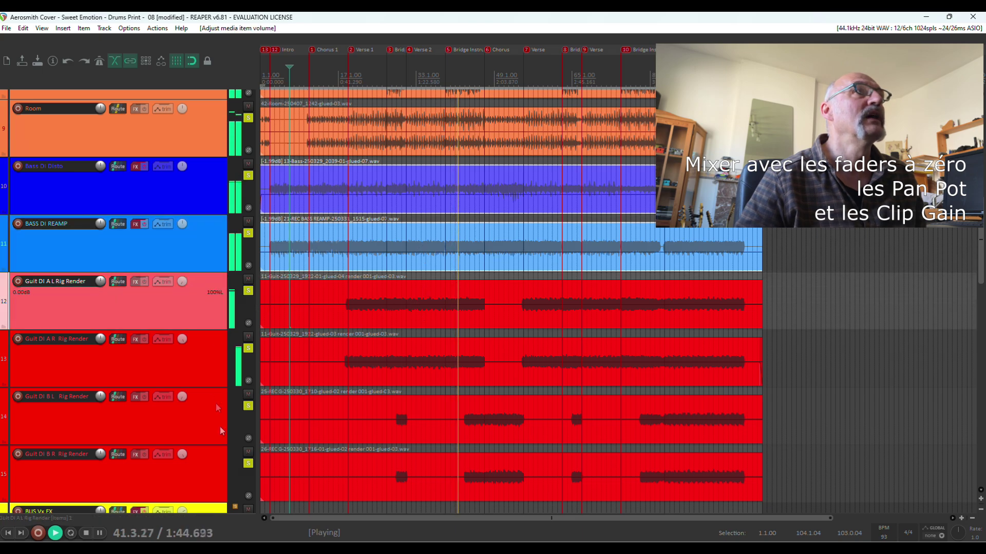
{"action": "left_click", "coordinate": [211, 459], "text": "shift"}
{"action": "left_click_drag", "start_coordinate": [362, 304], "coordinate": [361, 306]}
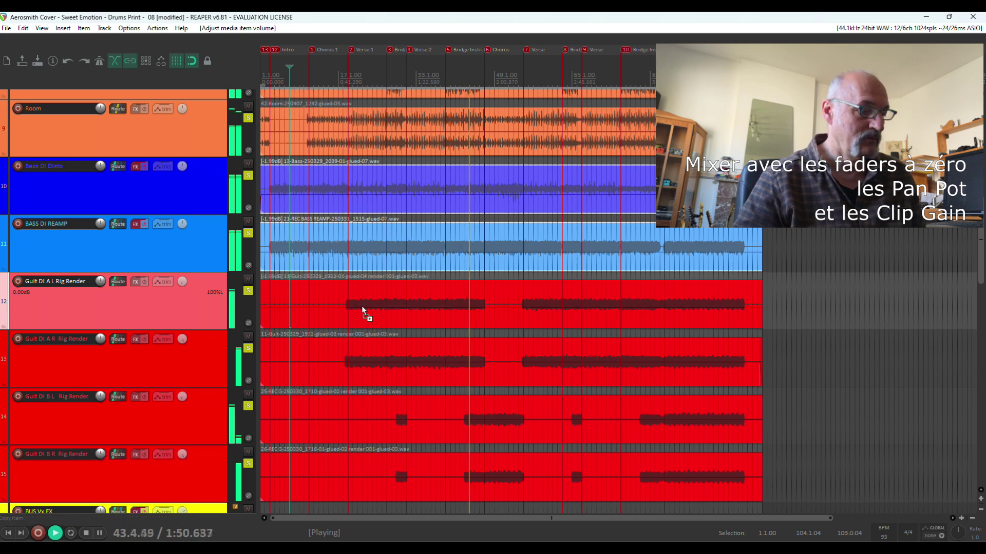
{"action": "key", "text": "space"}
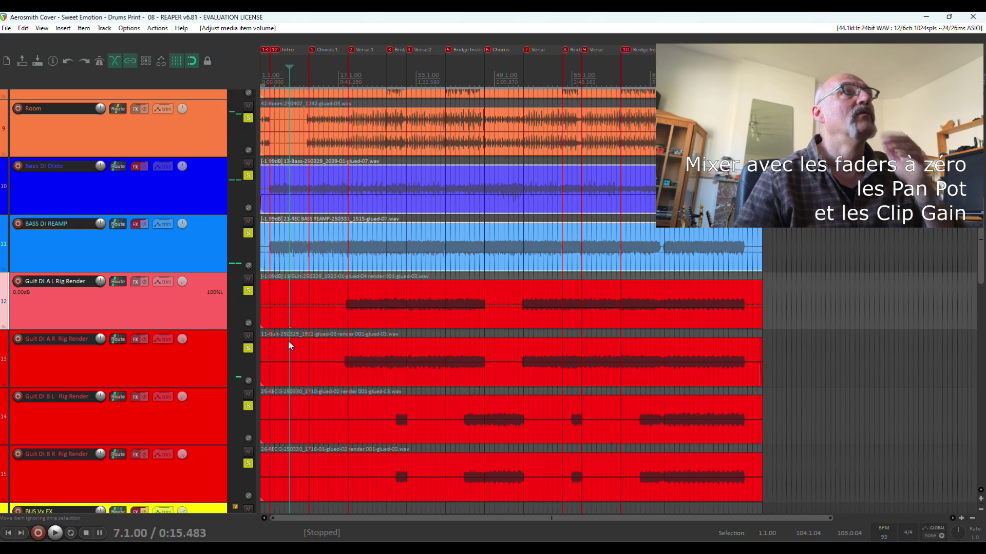
- Fit all tracks in the arrangement view, open the mixer and place it below the timeline ruler
{"action": "scroll", "coordinate": [288, 341], "scroll_direction": "down", "scroll_amount": 3}
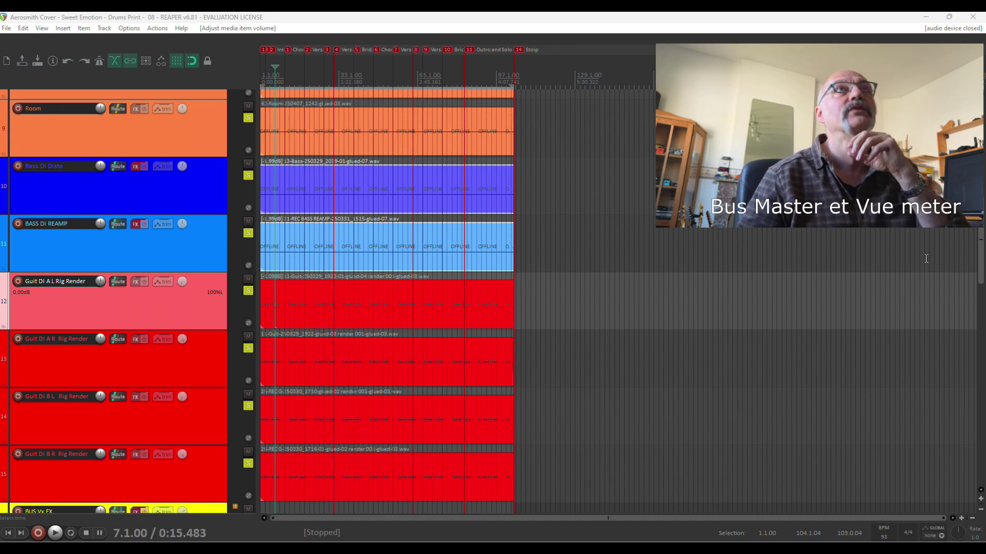
{"action": "left_click", "coordinate": [980, 510]}
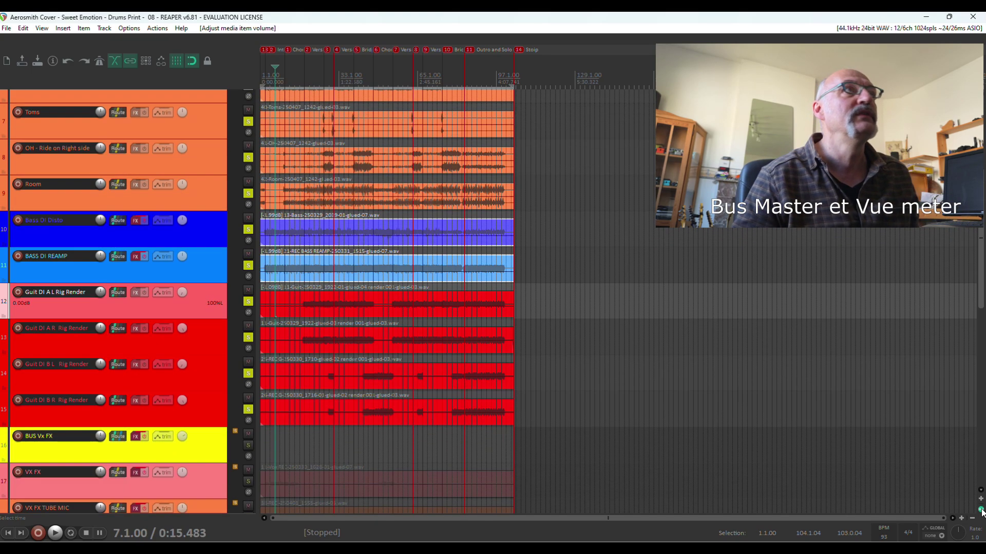
{"action": "left_click", "coordinate": [980, 509]}
{"action": "left_click", "coordinate": [981, 510]}
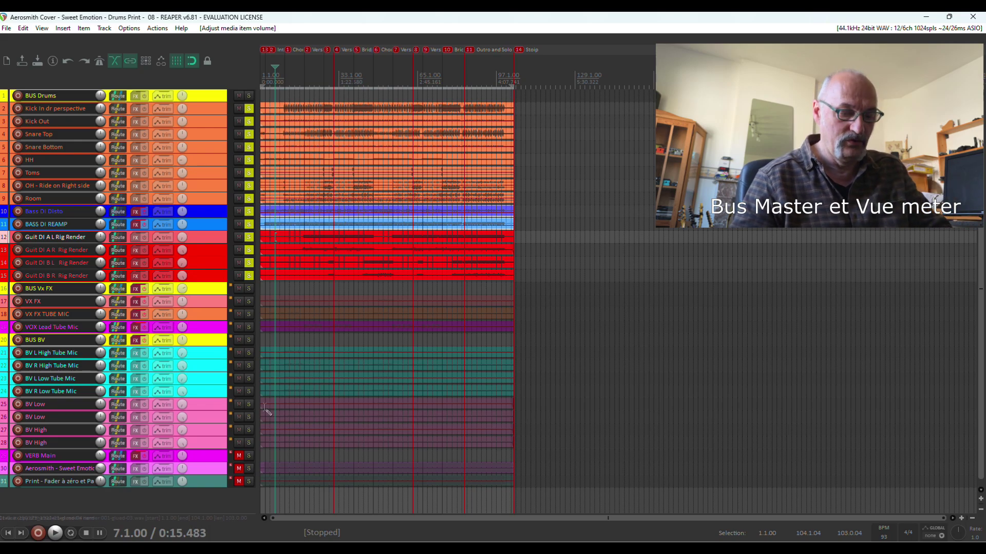
{"action": "key", "text": "ctrl+m"}
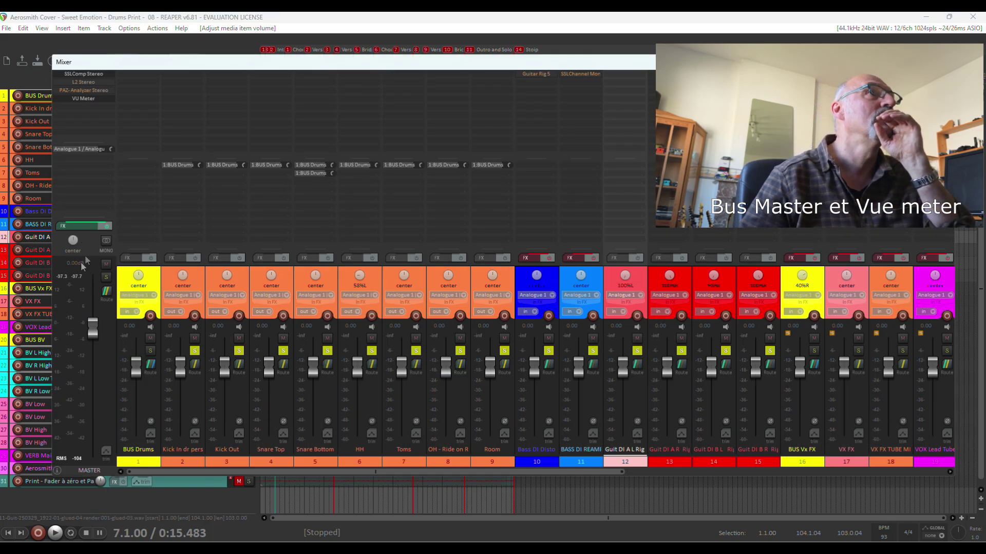
{"action": "left_click_drag", "start_coordinate": [378, 59], "coordinate": [376, 103]}
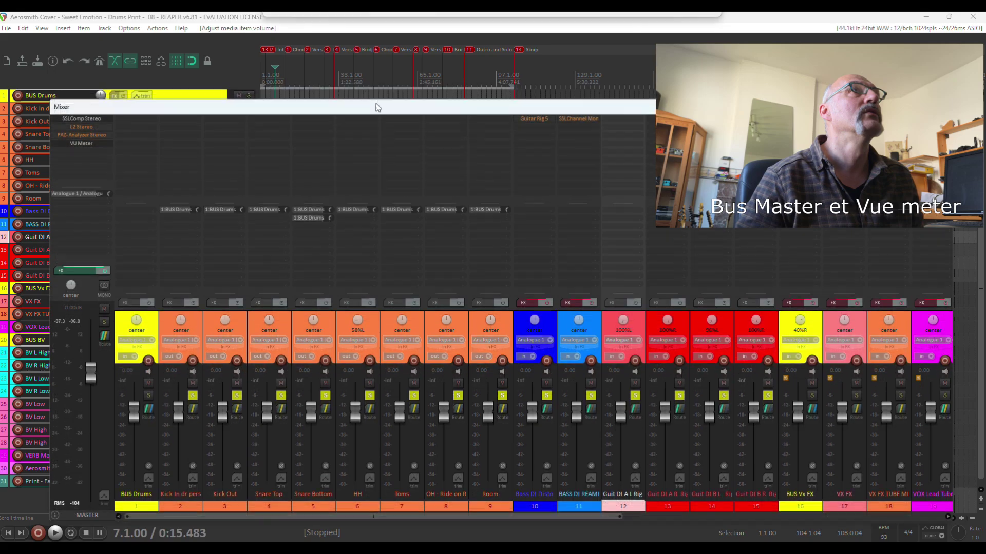
- Play the soloed tracks from bar 13 at Chorus 1 and reset the master bus clip indicator
{"action": "left_click", "coordinate": [290, 43]}
{"action": "key", "text": "space"}
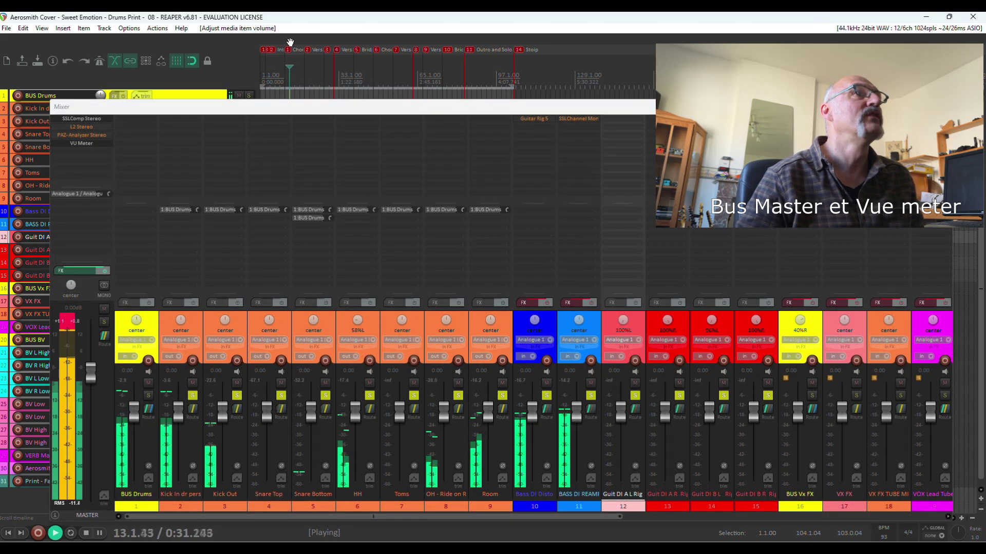
{"action": "left_click", "coordinate": [67, 322]}
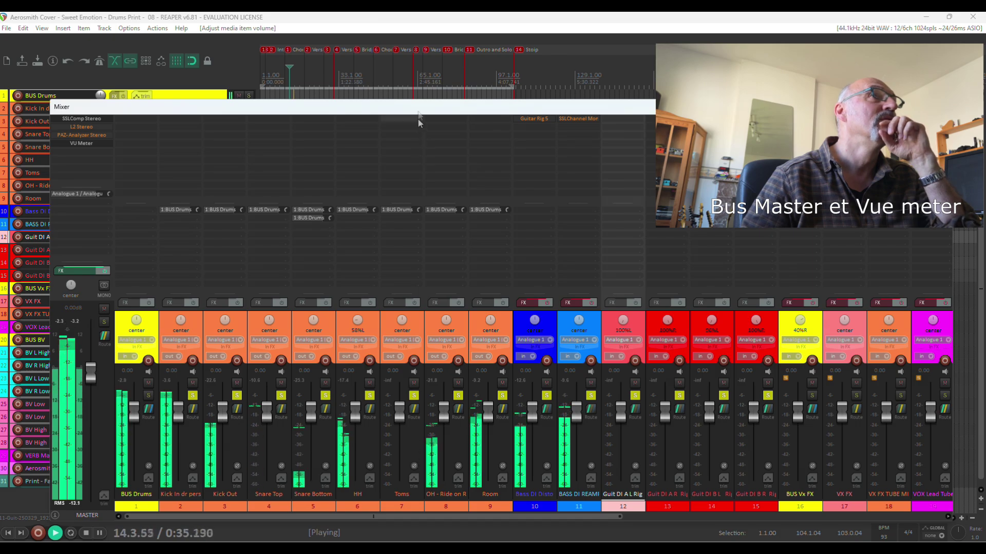
- Shrink the mixer window, shift it beside the track list and stop playback
{"action": "left_click_drag", "start_coordinate": [53, 101], "coordinate": [288, 192]}
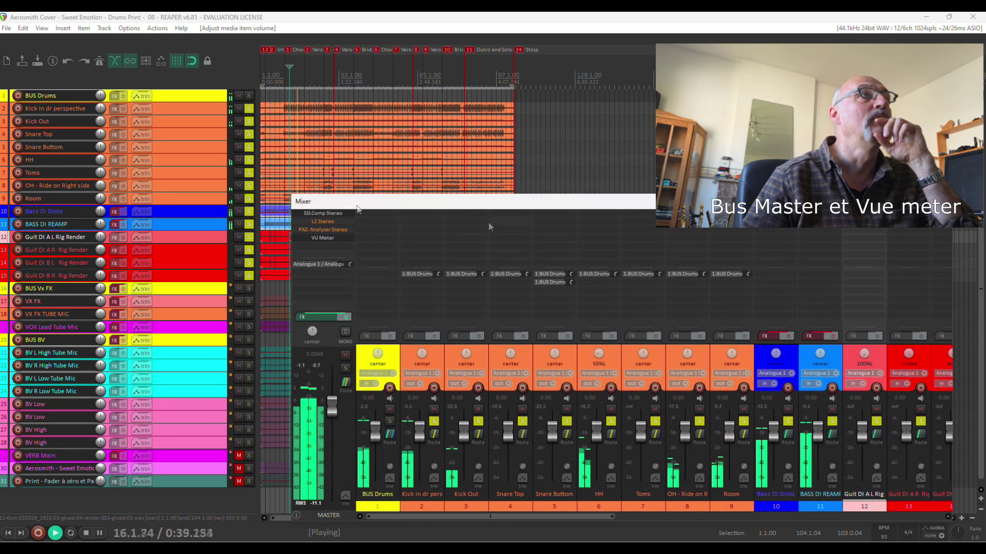
{"action": "left_click_drag", "start_coordinate": [511, 201], "coordinate": [449, 199]}
{"action": "key", "text": "space"}
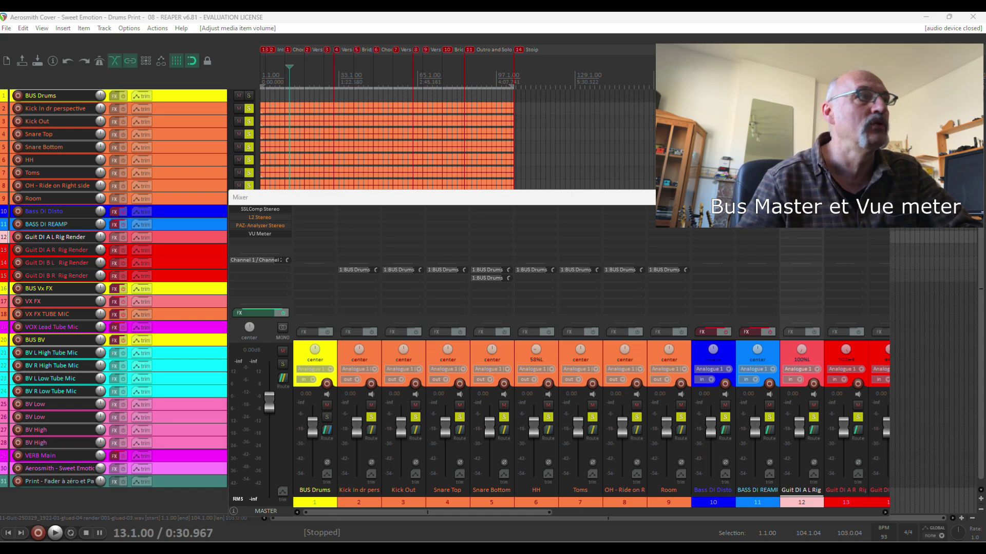
- Float the master track's VU Meter plug-in in a small window of its own and close the master FX chain
{"action": "left_click", "coordinate": [252, 313]}
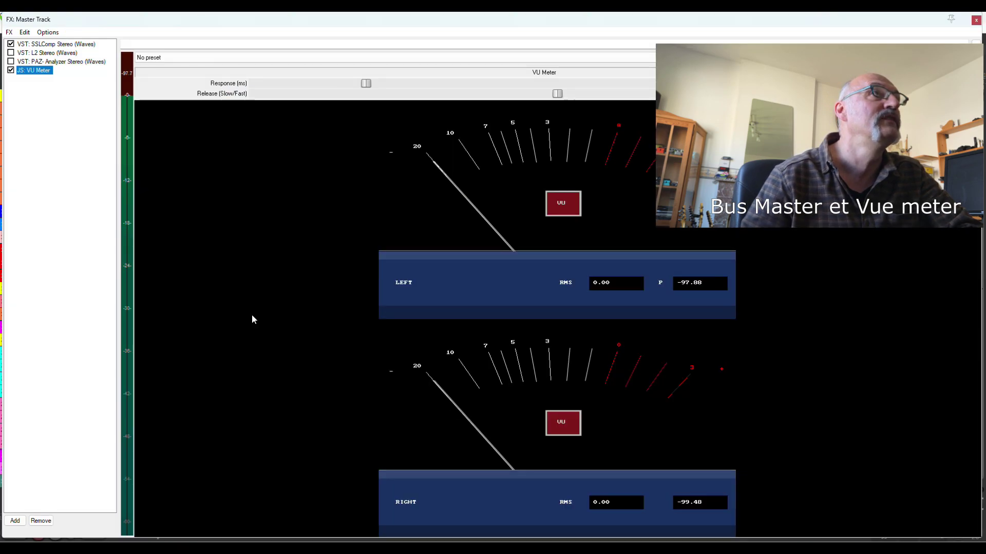
{"action": "double_click", "coordinate": [28, 71]}
{"action": "left_click_drag", "start_coordinate": [798, 128], "coordinate": [444, 87]}
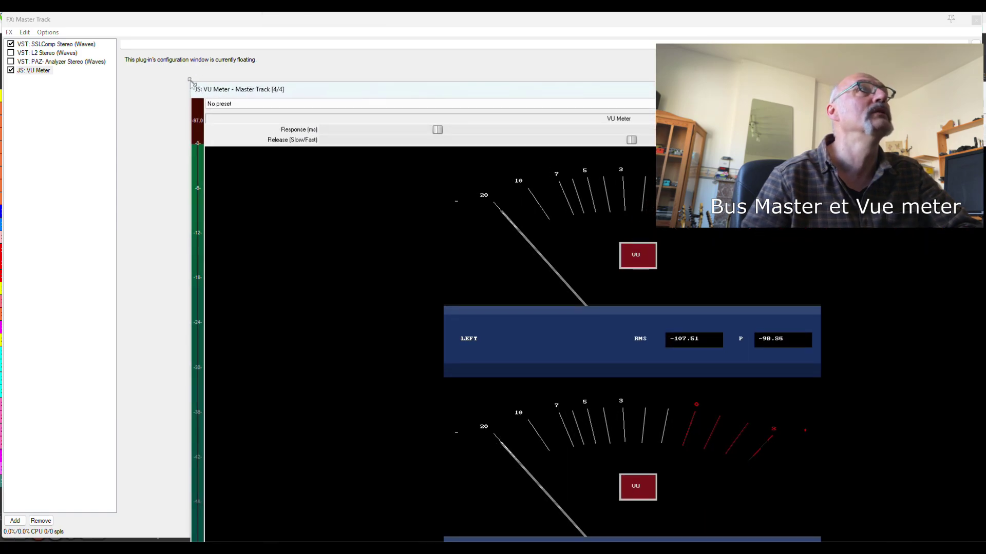
{"action": "left_click_drag", "start_coordinate": [189, 81], "coordinate": [840, 426]}
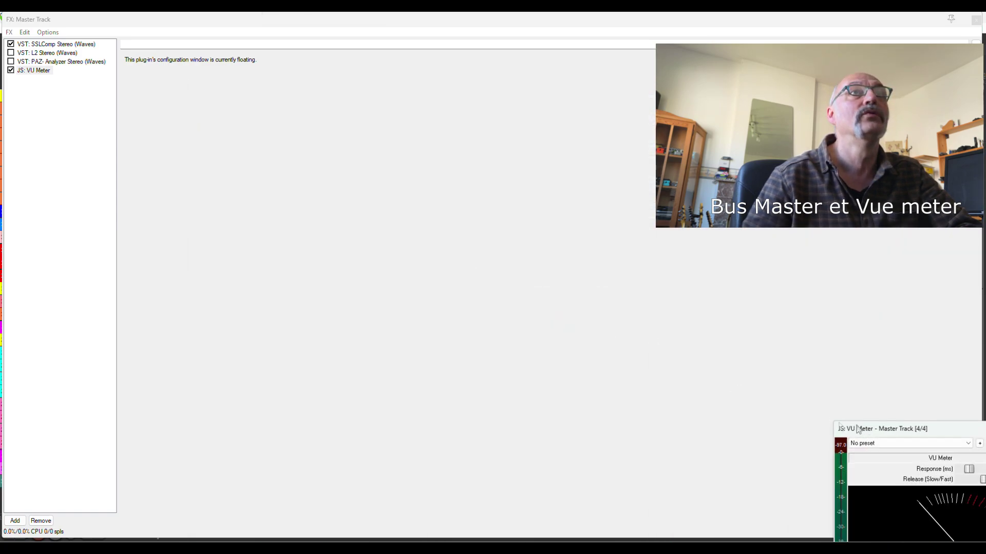
{"action": "left_click_drag", "start_coordinate": [903, 433], "coordinate": [771, 153]}
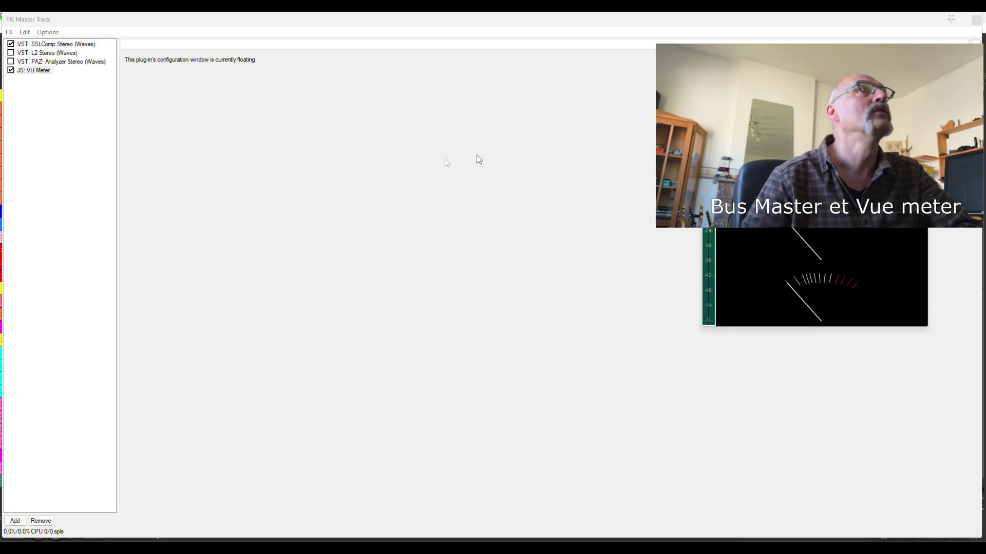
{"action": "left_click", "coordinate": [977, 19]}
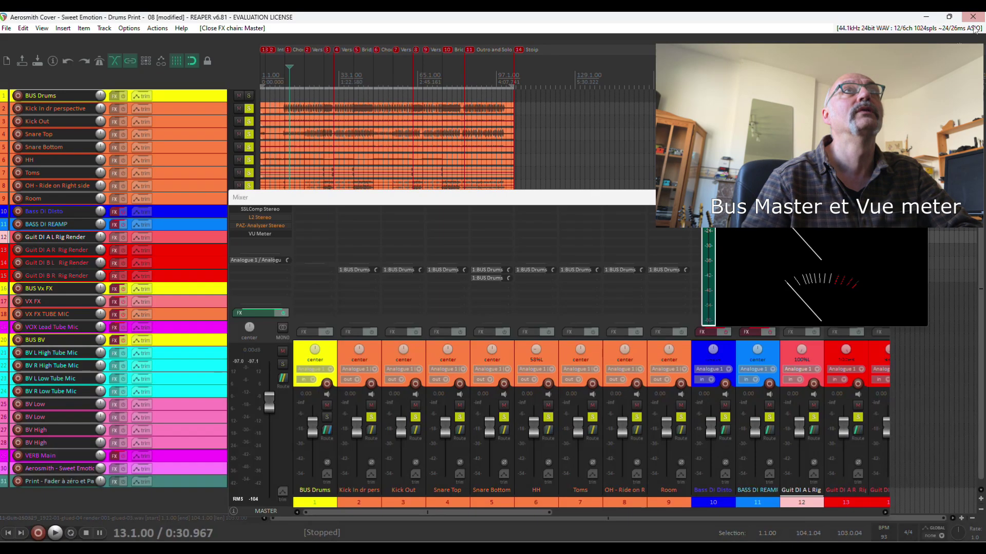
- Move the floating VU Meter to the upper part of the arrangement and close the mixer
{"action": "left_click_drag", "start_coordinate": [759, 218], "coordinate": [770, 77]}
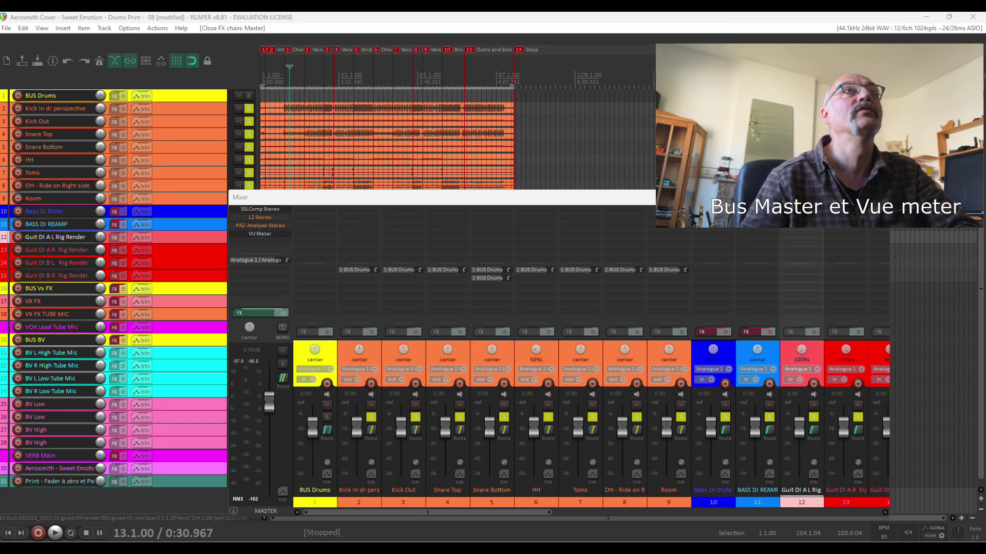
{"action": "left_click_drag", "start_coordinate": [719, 197], "coordinate": [621, 199]}
{"action": "key", "text": "ctrl+m"}
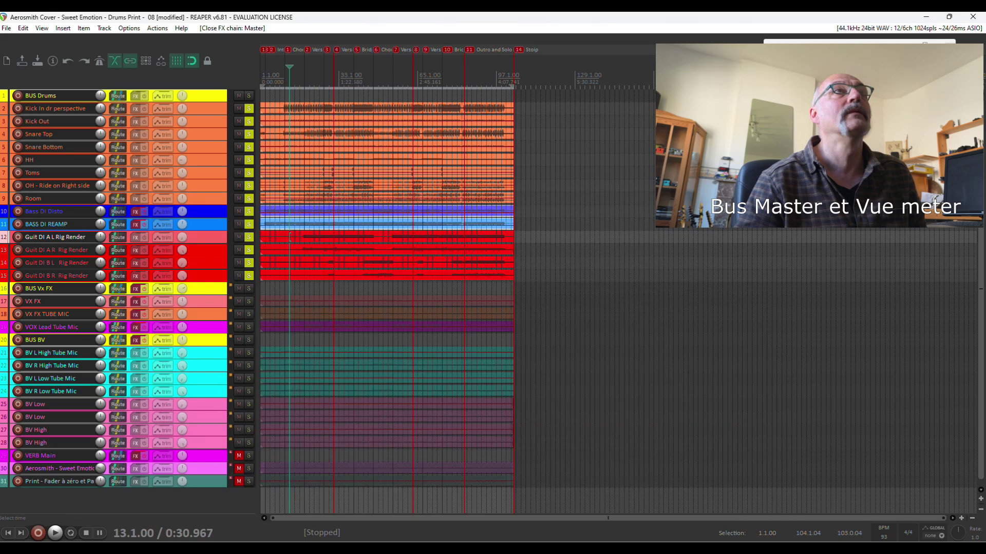
- Play the soloed tracks from bar 25 to check the master level on the VU Meter, and stop playback
{"action": "left_click", "coordinate": [320, 72]}
{"action": "key", "text": "space"}
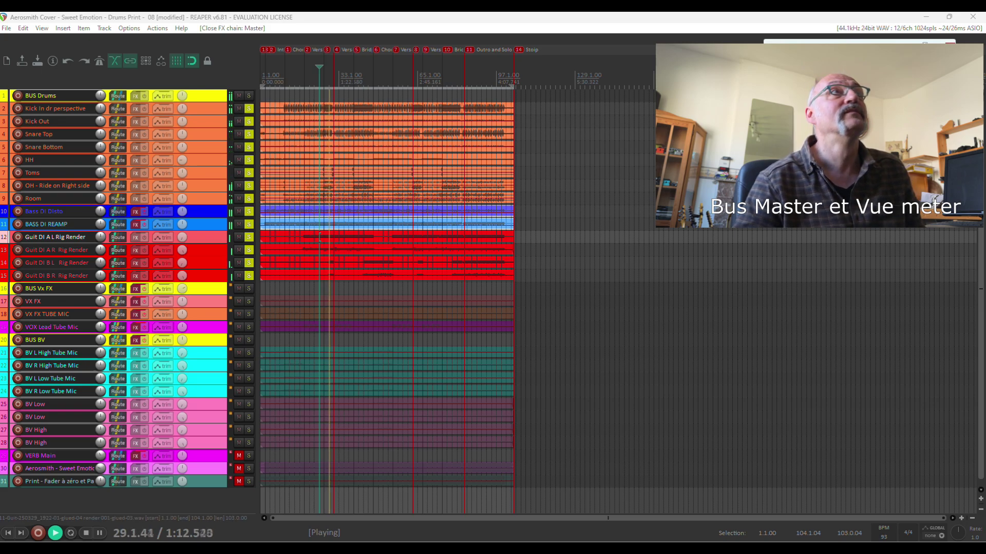
{"action": "key", "text": "space"}
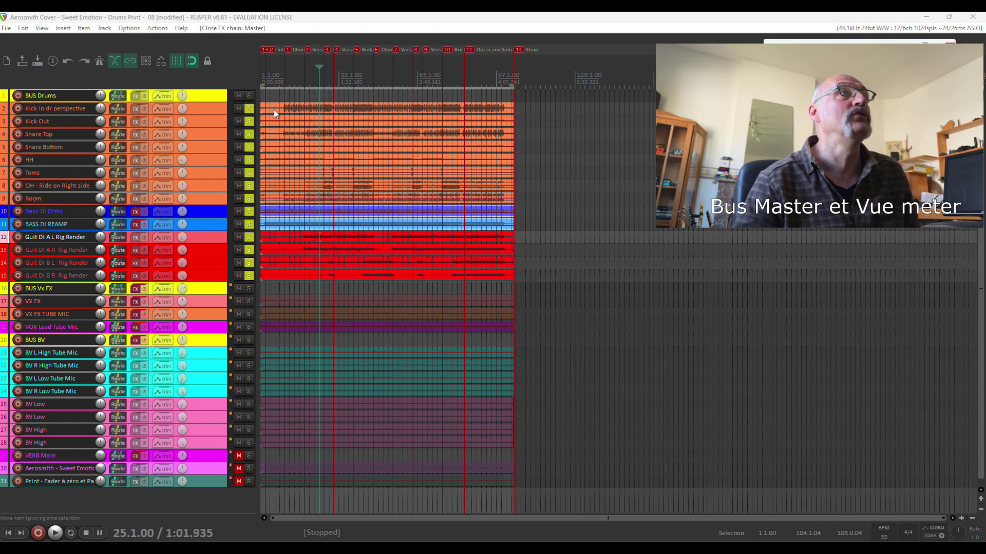
- Remove the solo from all the drum, bass and guitar tracks
{"action": "left_click", "coordinate": [210, 109]}
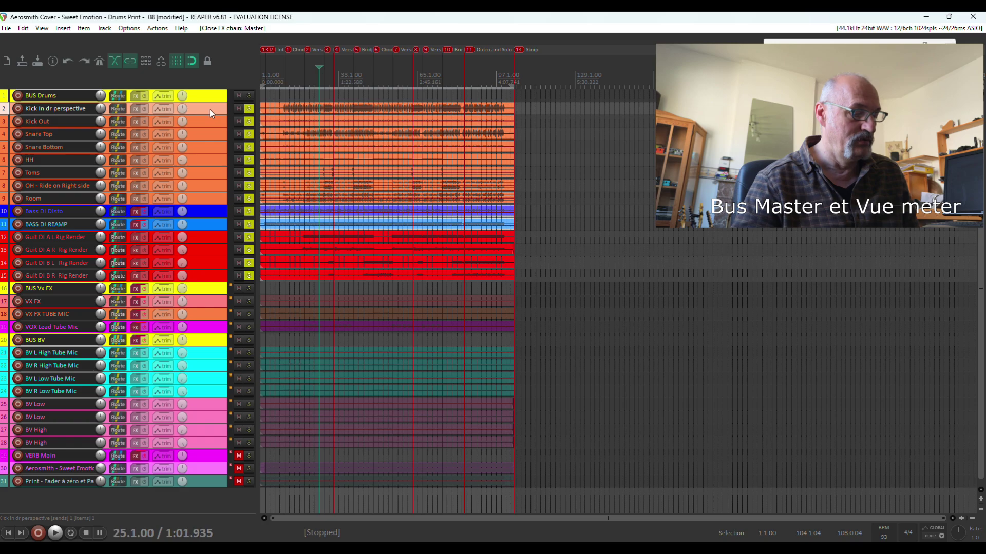
{"action": "left_click", "coordinate": [249, 108]}
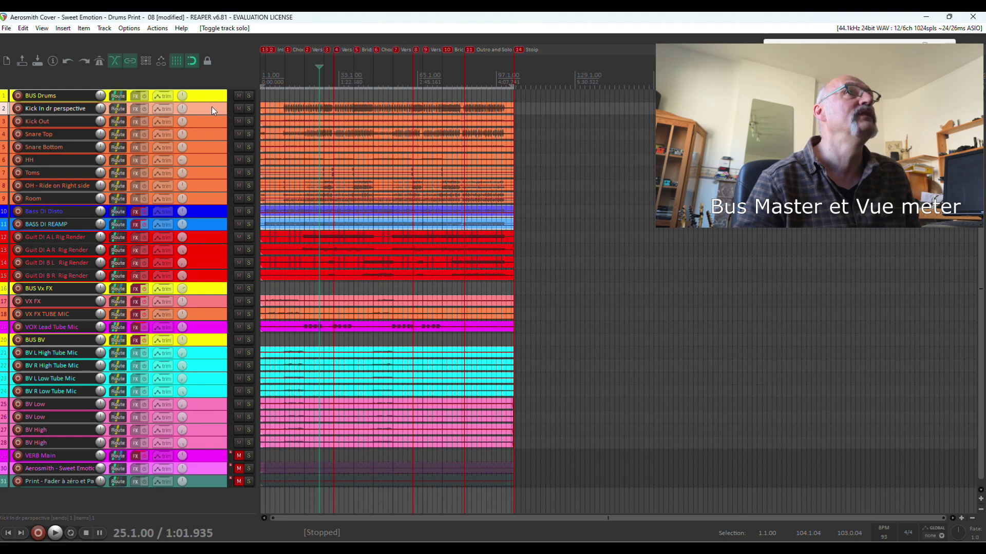
- Select all media items, enlarge the Kick In track, and lower the clip gain of every item together by about 0.3 dB
{"action": "left_click", "coordinate": [268, 106]}
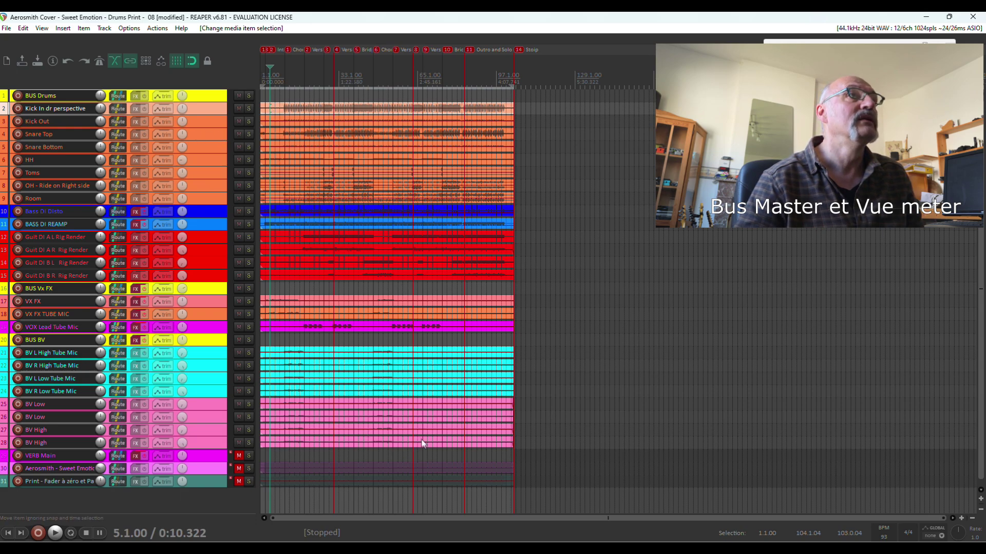
{"action": "key", "text": "ctrl+a"}
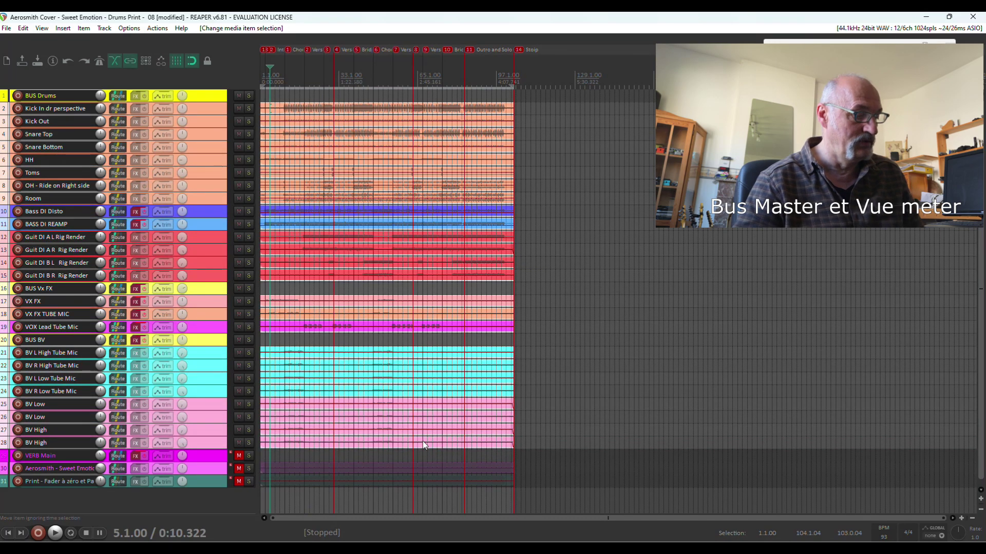
{"action": "scroll", "coordinate": [267, 74], "scroll_direction": "up", "scroll_amount": 2}
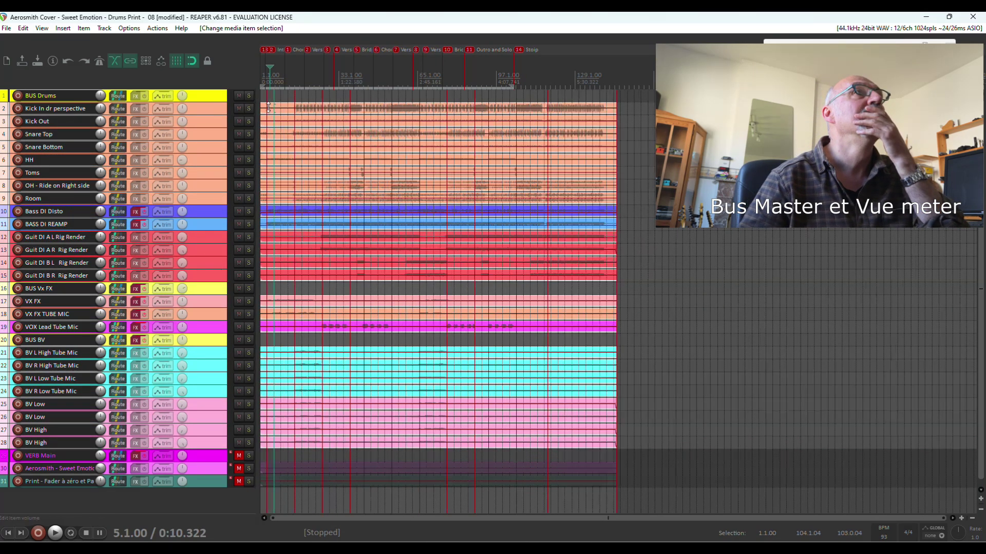
{"action": "left_click_drag", "start_coordinate": [206, 114], "coordinate": [324, 242]}
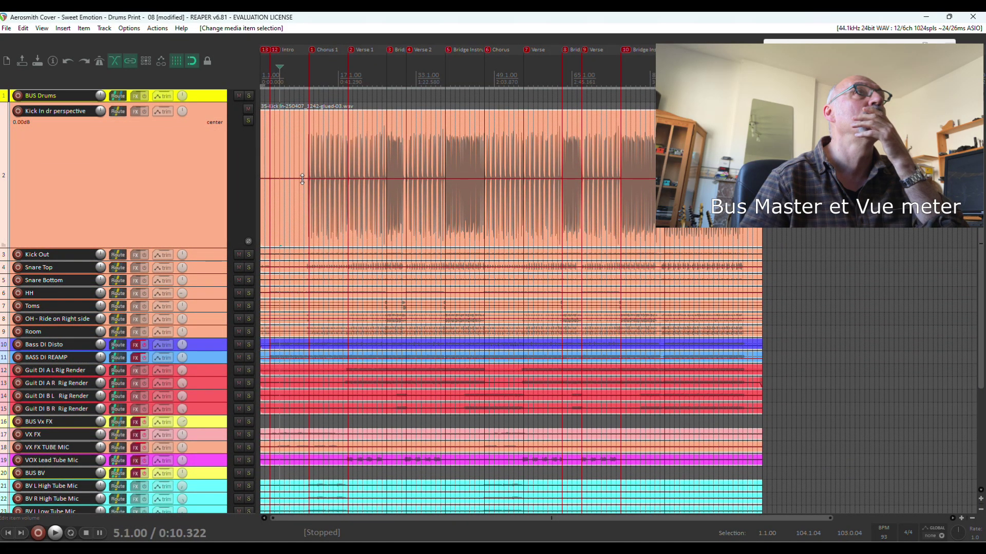
{"action": "left_click", "coordinate": [303, 178]}
{"action": "left_click_drag", "start_coordinate": [302, 178], "coordinate": [302, 182]}
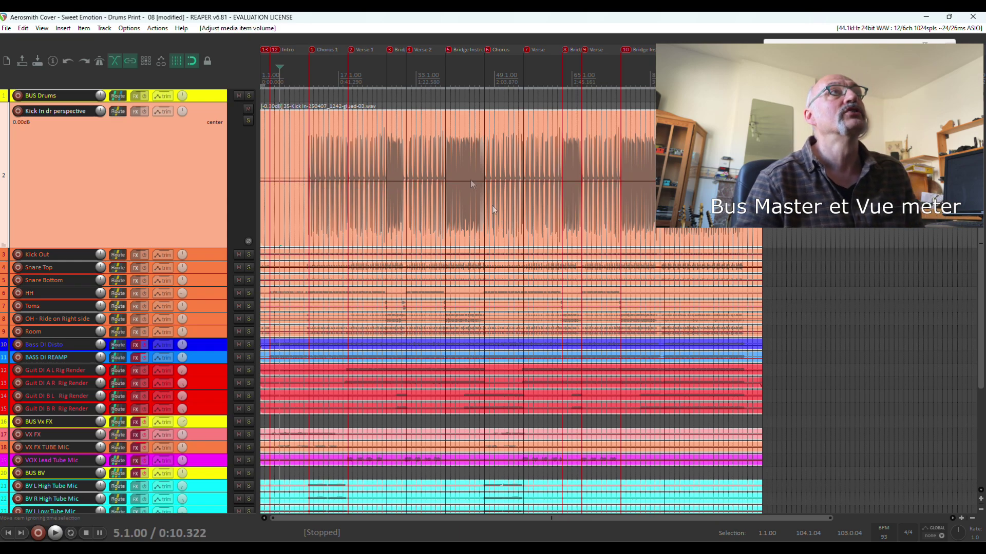
- Play from about bar 28 and lower the clip gain of all selected items further, to about -0.65 dB on the Kick In item
{"action": "left_click", "coordinate": [391, 68]}
{"action": "key", "text": "space"}
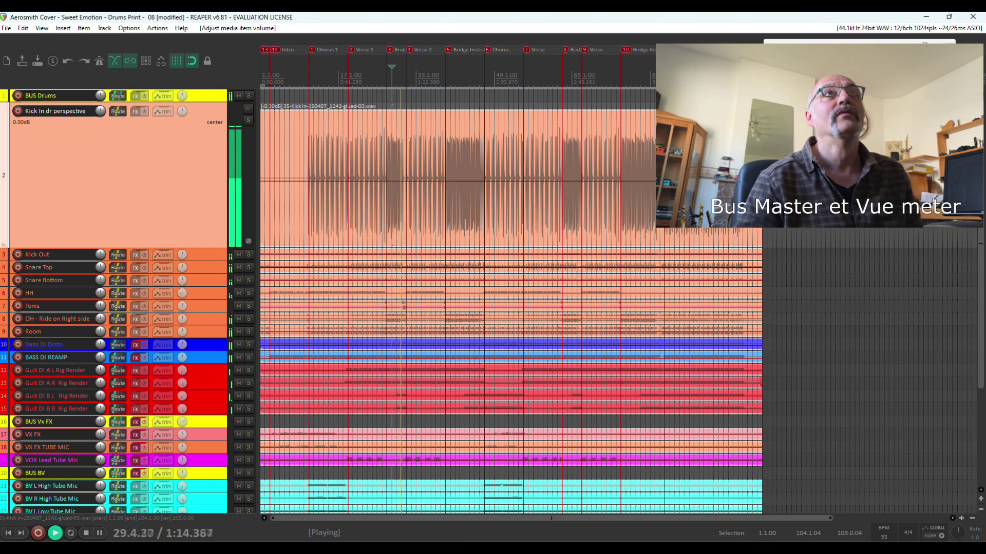
{"action": "left_click_drag", "start_coordinate": [443, 180], "coordinate": [443, 183]}
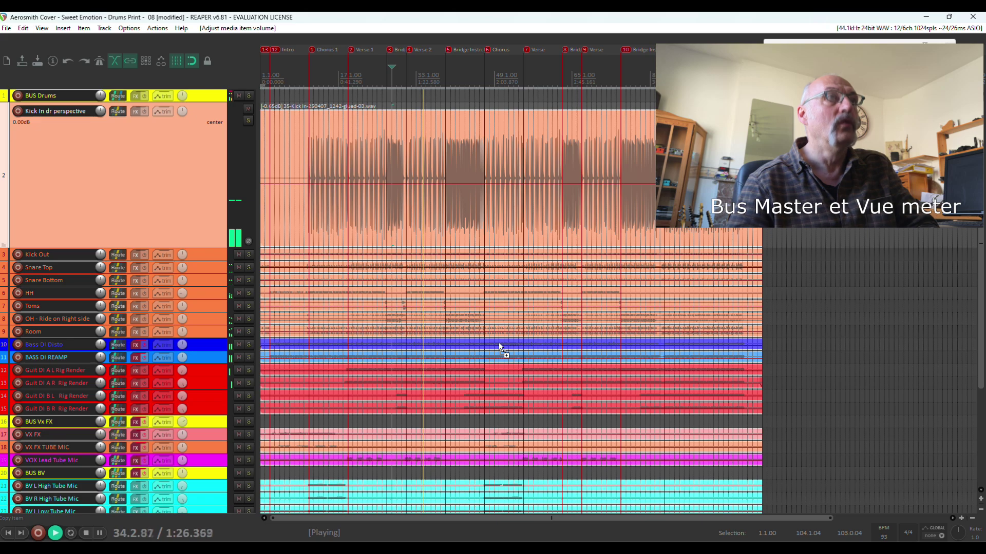
- Show the mixer, set the master fader to about -3.24 dB during playback, and stop the transport
{"action": "key", "text": "ctrl+m"}
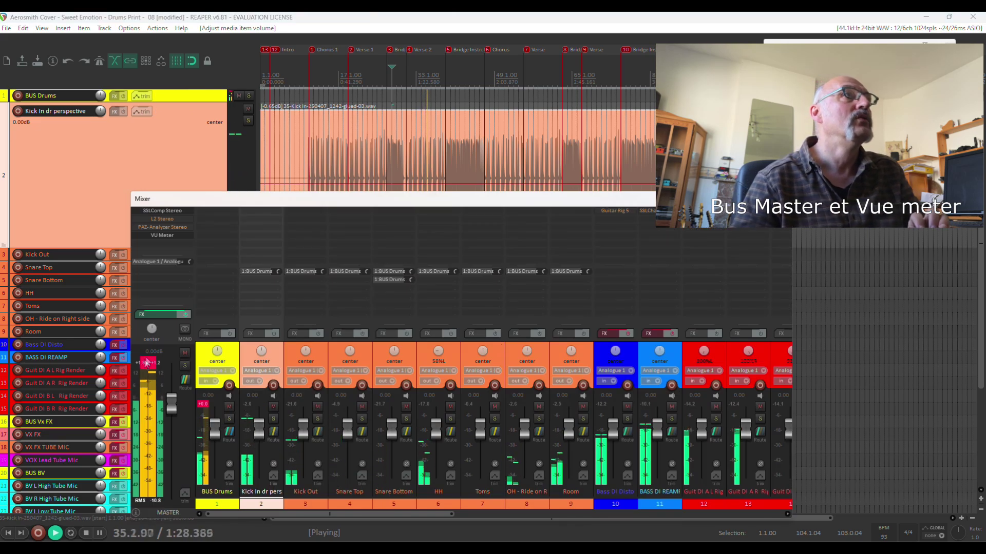
{"action": "left_click_drag", "start_coordinate": [172, 411], "coordinate": [172, 449]}
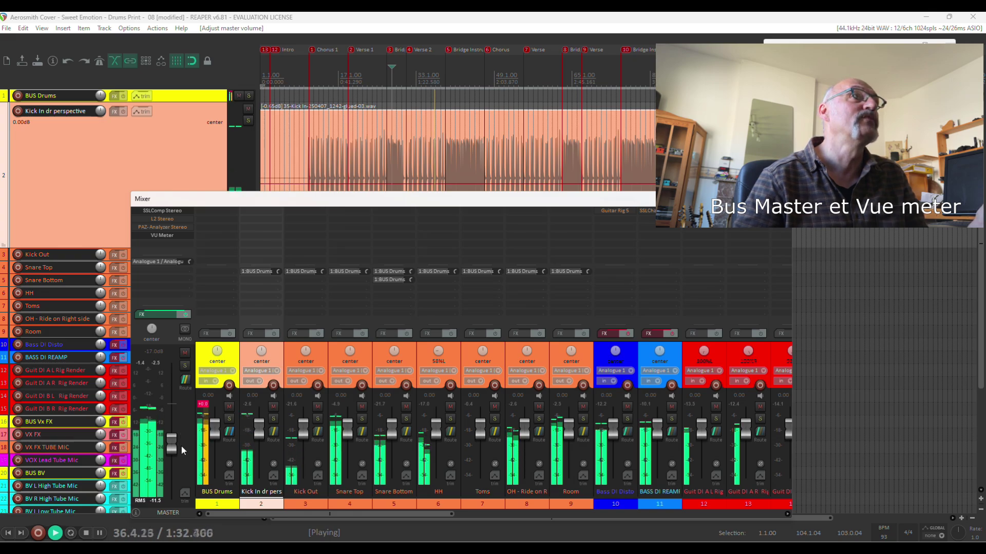
{"action": "left_click_drag", "start_coordinate": [171, 447], "coordinate": [171, 417]}
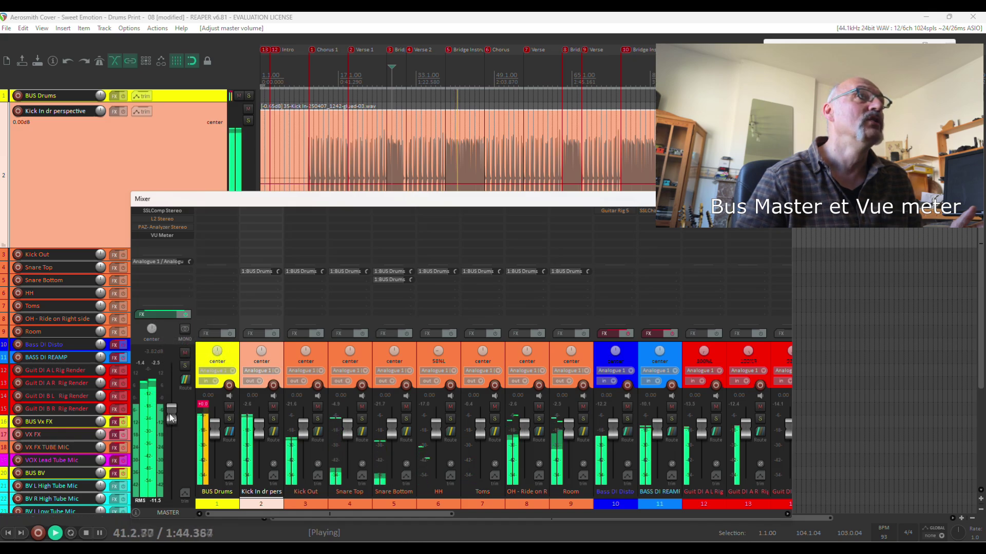
{"action": "left_click_drag", "start_coordinate": [171, 419], "coordinate": [172, 420]}
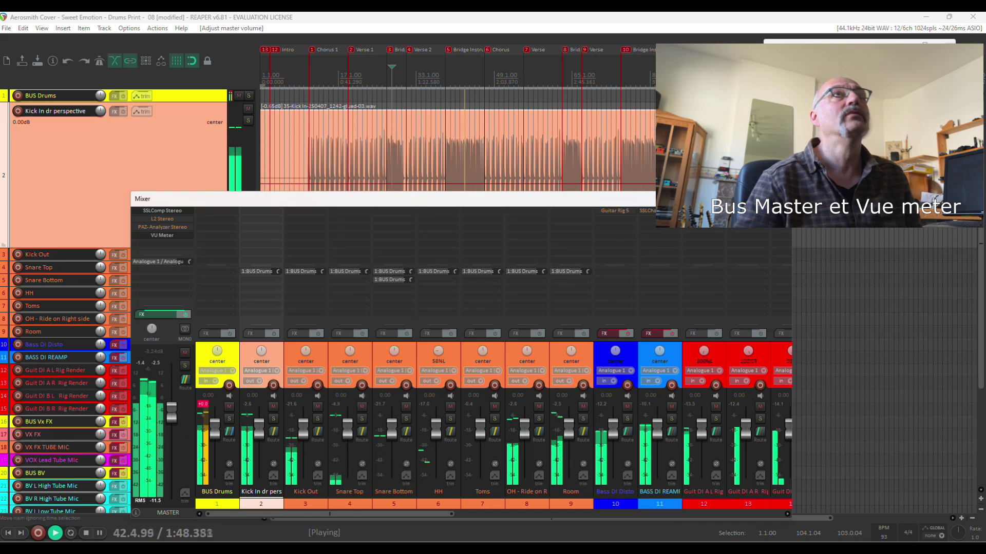
{"action": "key", "text": "space"}
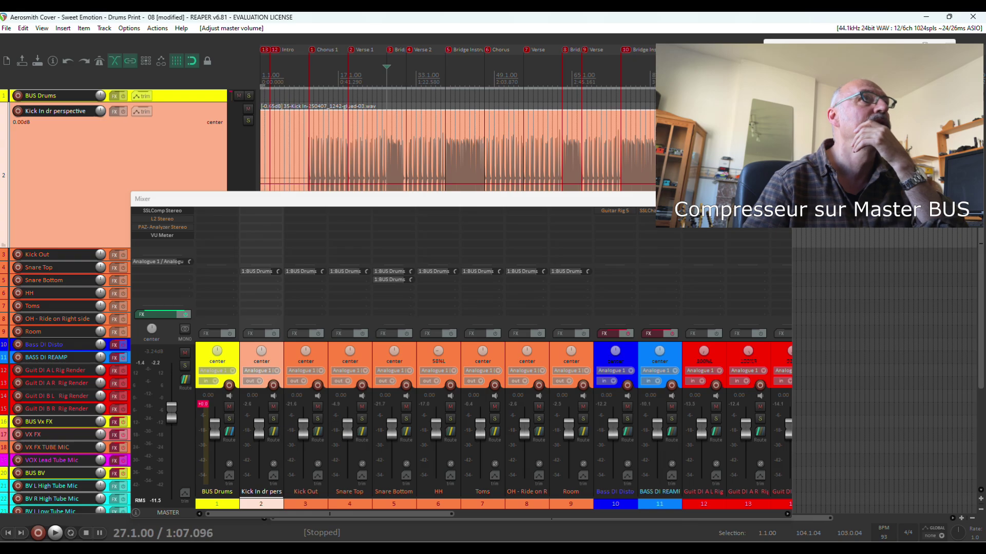
- Open the SSLComp Stereo compressor from the master FX chain and move its floating window over the arrangement beside the chain
{"action": "left_click", "coordinate": [159, 313]}
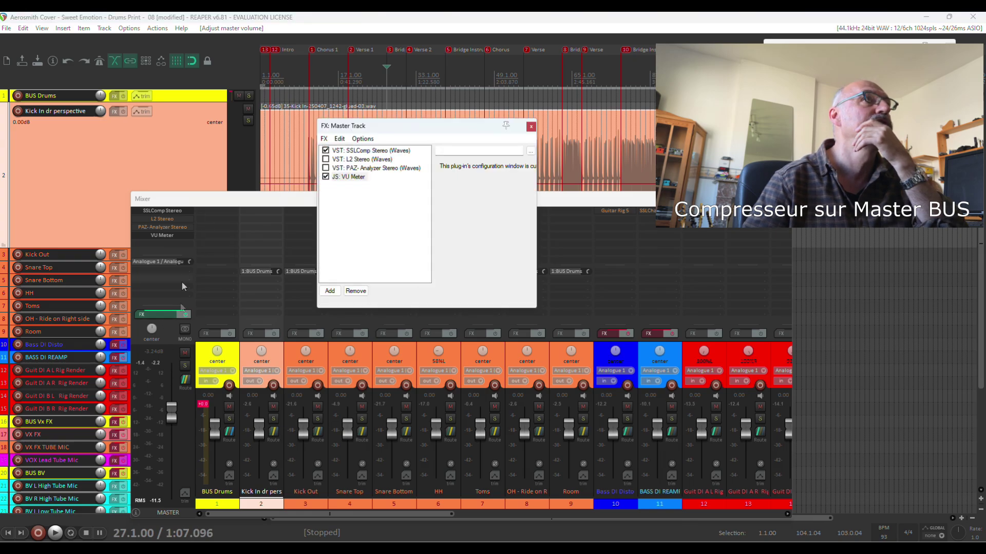
{"action": "double_click", "coordinate": [368, 153]}
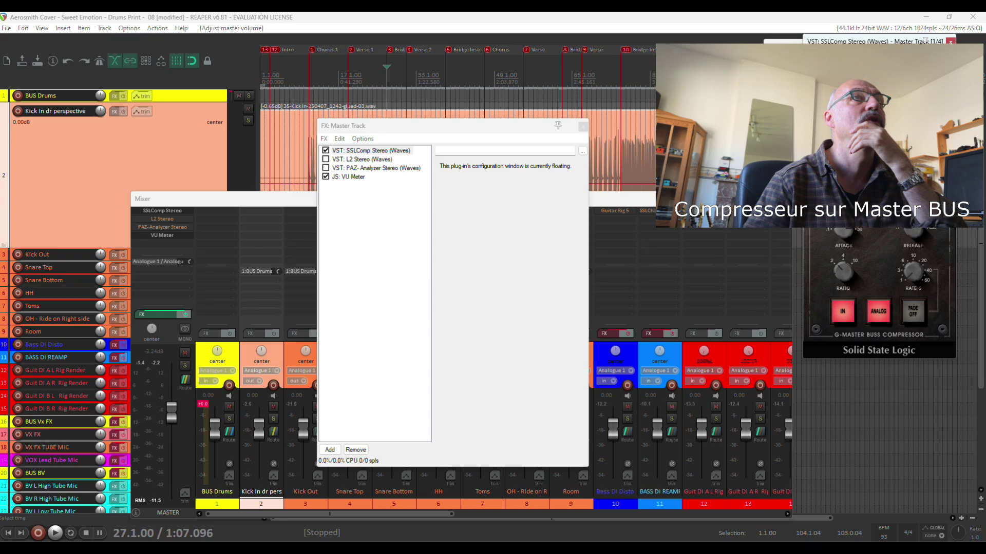
{"action": "left_click_drag", "start_coordinate": [926, 40], "coordinate": [694, 90]}
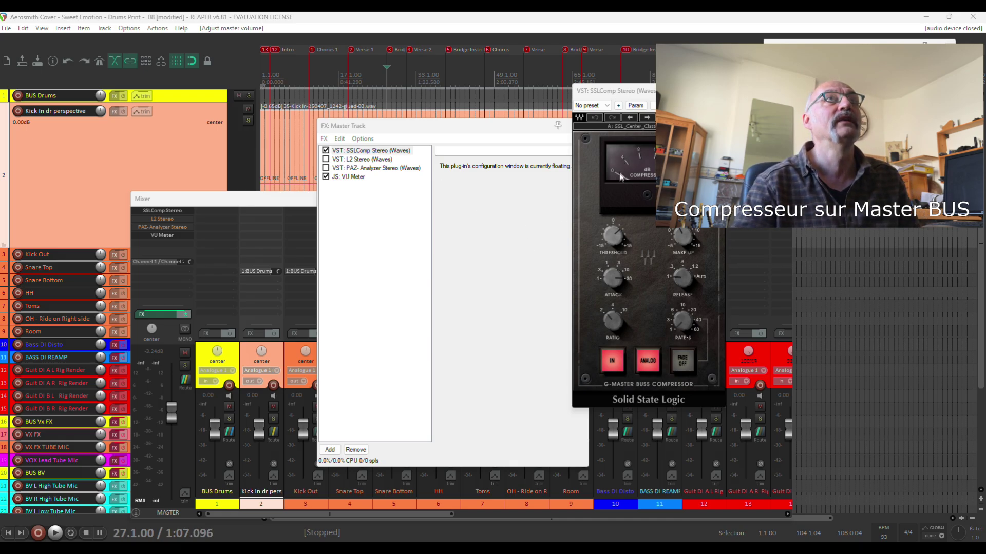
- Play the mix from bar 16 with the compressor in view, closing the master FX chain and the mixer
{"action": "left_click", "coordinate": [332, 62]}
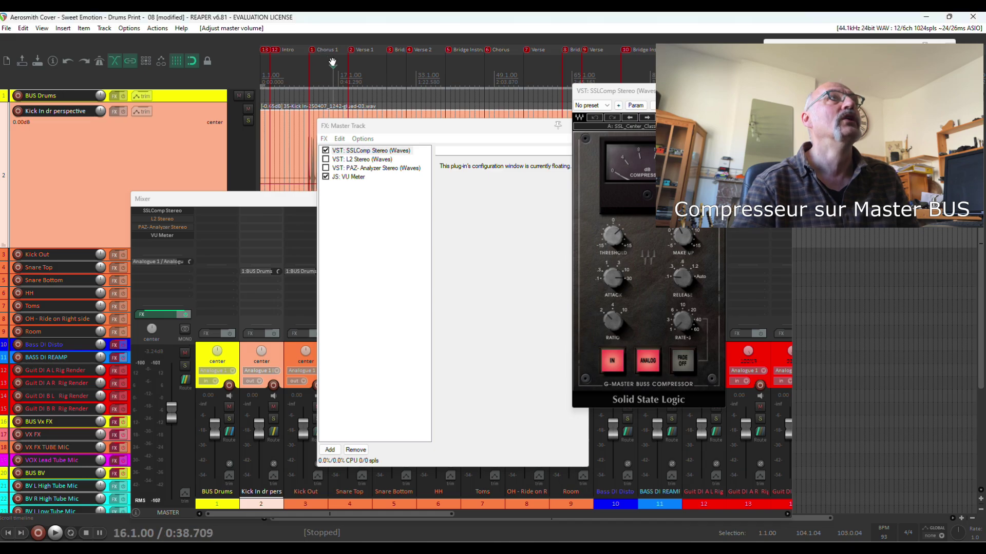
{"action": "key", "text": "space"}
{"action": "left_click_drag", "start_coordinate": [544, 126], "coordinate": [246, 138]}
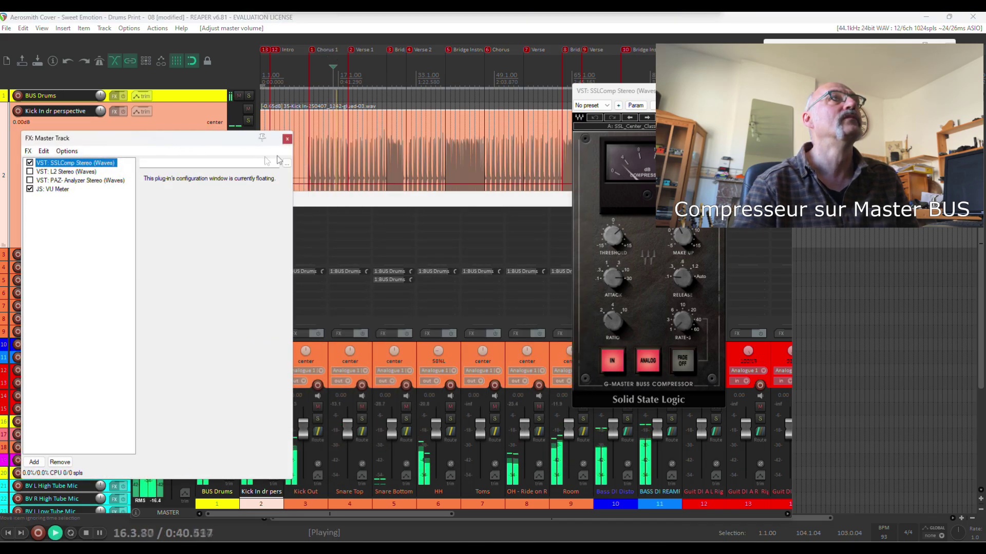
{"action": "left_click", "coordinate": [287, 138]}
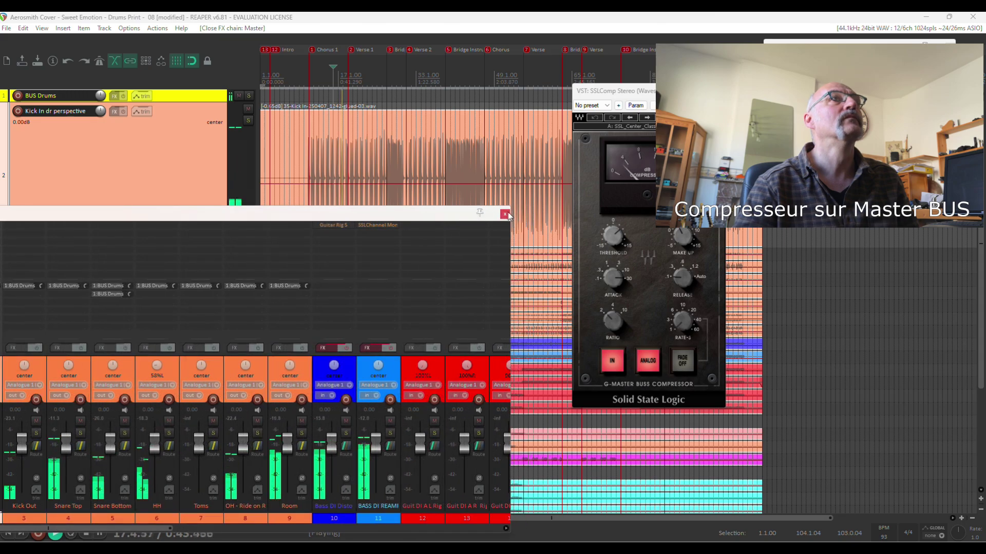
{"action": "left_click", "coordinate": [504, 211]}
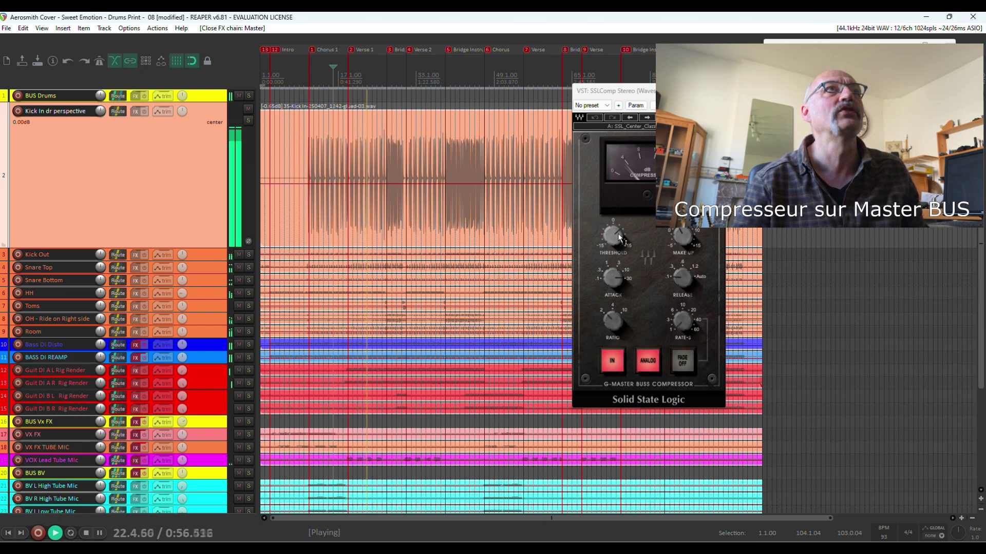
- Fine-tune the threshold of the master bus compressor during playback and stop the transport
{"action": "mouse_move", "coordinate": [617, 235]}
{"action": "mouse_move", "coordinate": [617, 234]}
{"action": "left_mouse_down"}
{"action": "mouse_move", "coordinate": [617, 251]}
{"action": "mouse_move", "coordinate": [617, 214]}
{"action": "mouse_move", "coordinate": [618, 235]}
{"action": "left_mouse_up"}
{"action": "key", "text": "space"}
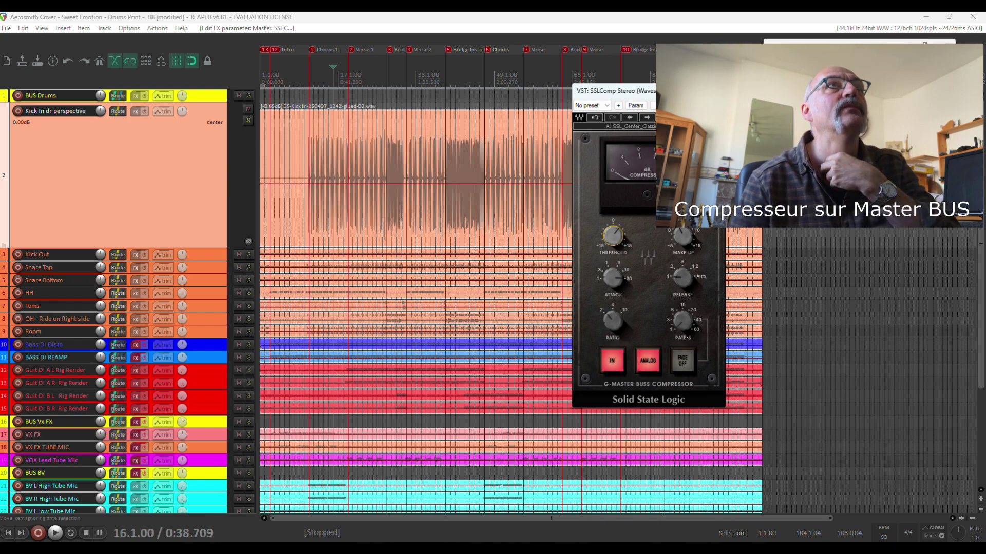
- Load Dave Aron's SSL_Center_Classic_Compressor preset in the master compressor, and close the floating compressor and VU Meter windows
{"action": "left_click", "coordinate": [688, 117]}
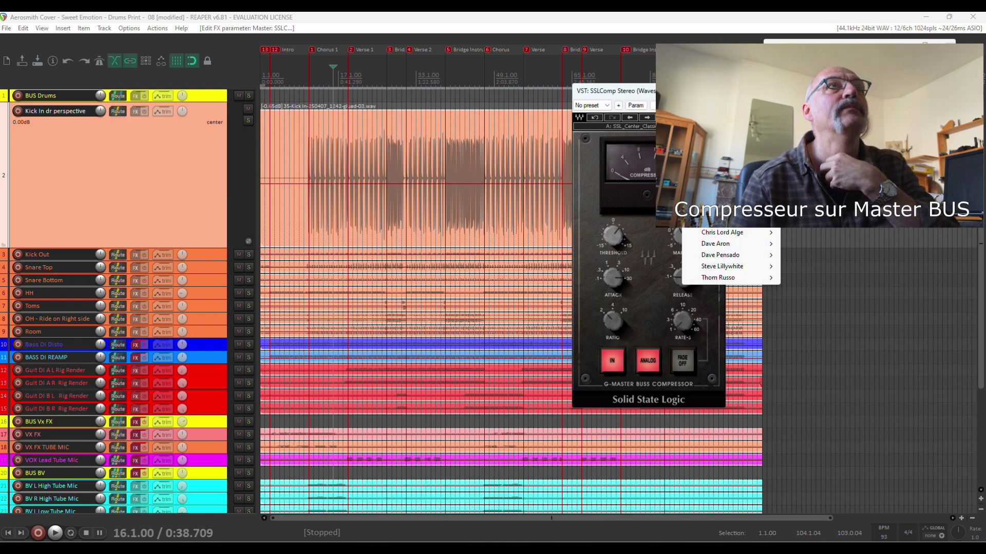
{"action": "mouse_move", "coordinate": [747, 246]}
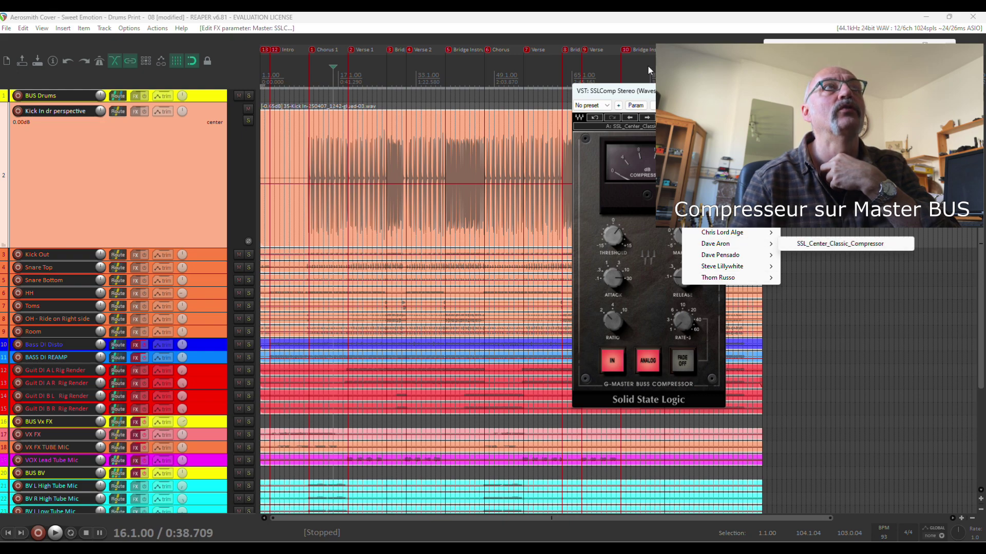
{"action": "left_click", "coordinate": [826, 245]}
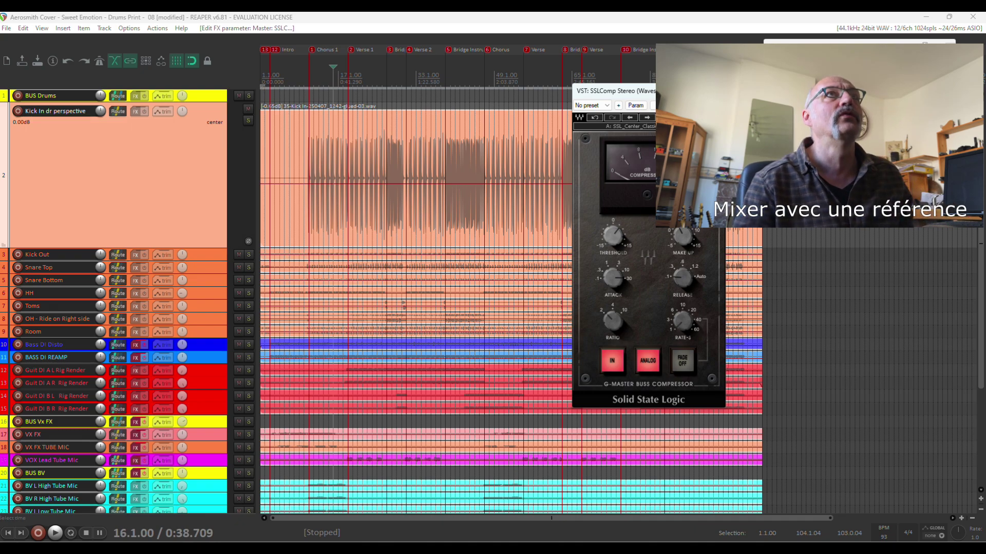
{"action": "key", "text": "Escape"}
{"action": "key", "text": "Escape"}
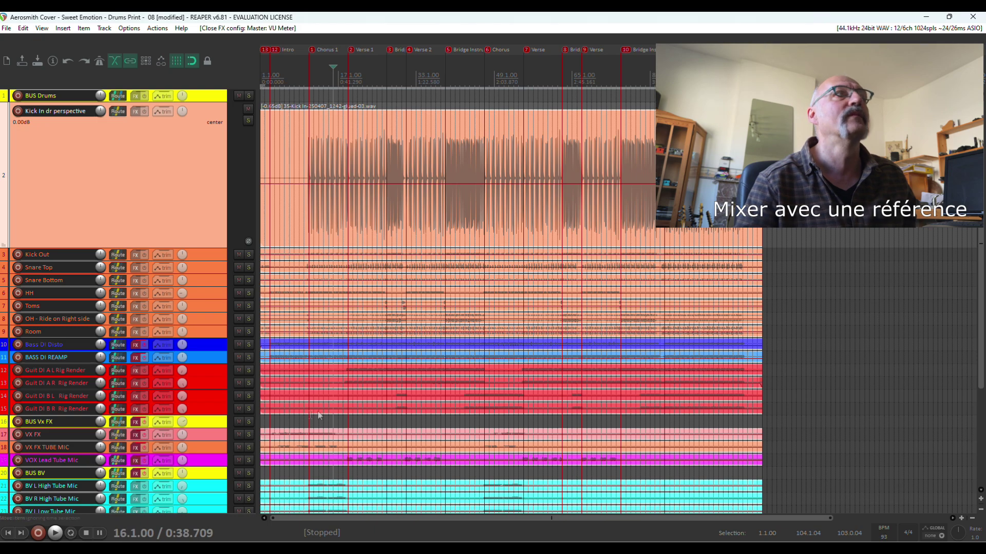
- Shrink the enlarged track, return the edit cursor to the start of the project, and save the project
{"action": "left_click", "coordinate": [980, 510]}
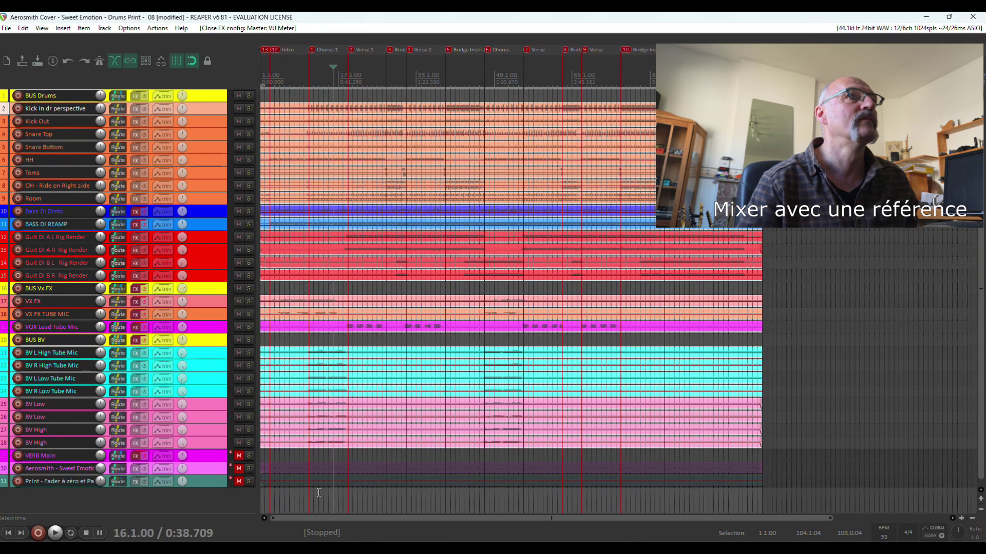
{"action": "left_click", "coordinate": [275, 75]}
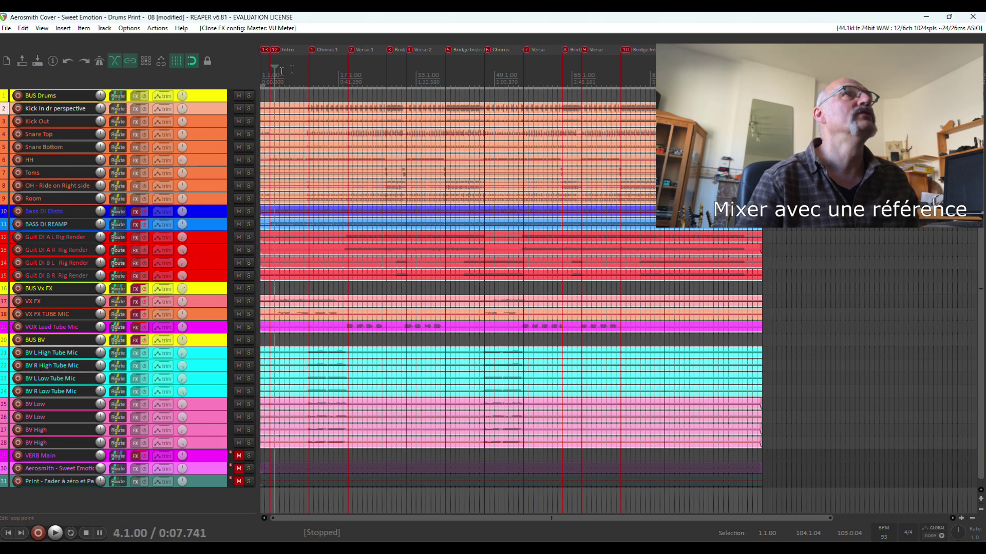
{"action": "key", "text": "Home"}
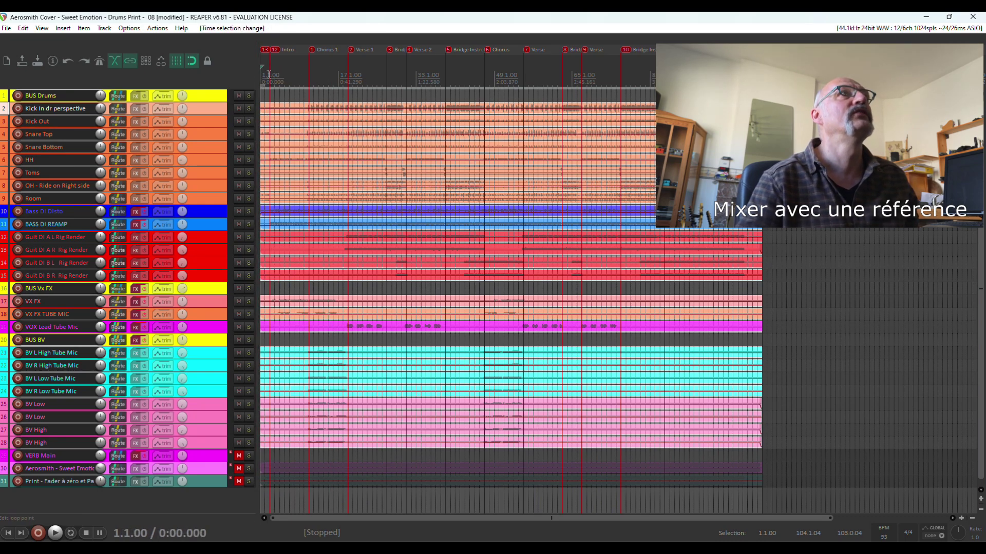
{"action": "scroll", "coordinate": [263, 57], "scroll_direction": "up", "scroll_amount": 3}
{"action": "scroll", "coordinate": [264, 58], "scroll_direction": "down", "scroll_amount": 3}
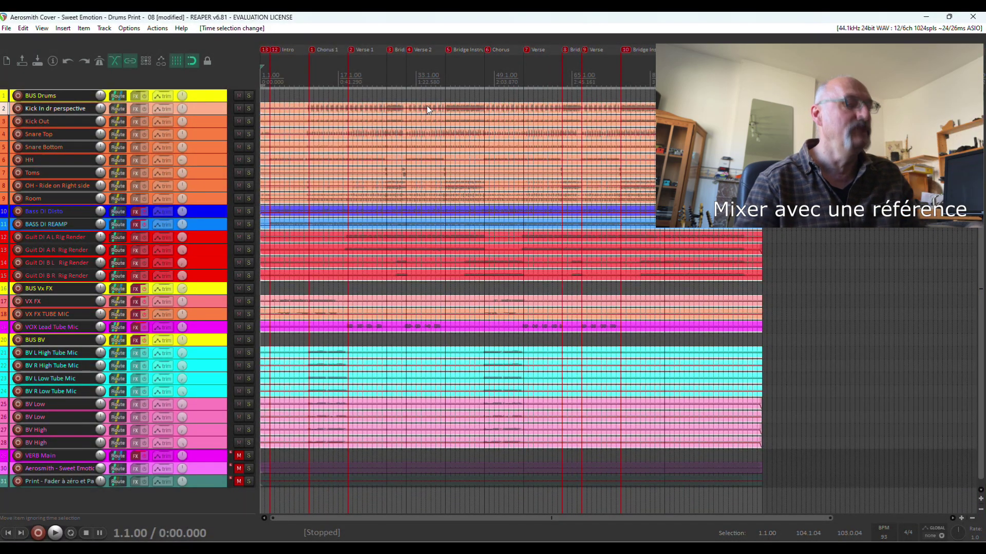
{"action": "key", "text": "ctrl+s"}
- Play from bar 25 to check the master level in the mixer, hide the mixer again, and stop playback
{"action": "left_click", "coordinate": [378, 61]}
{"action": "key", "text": "space"}
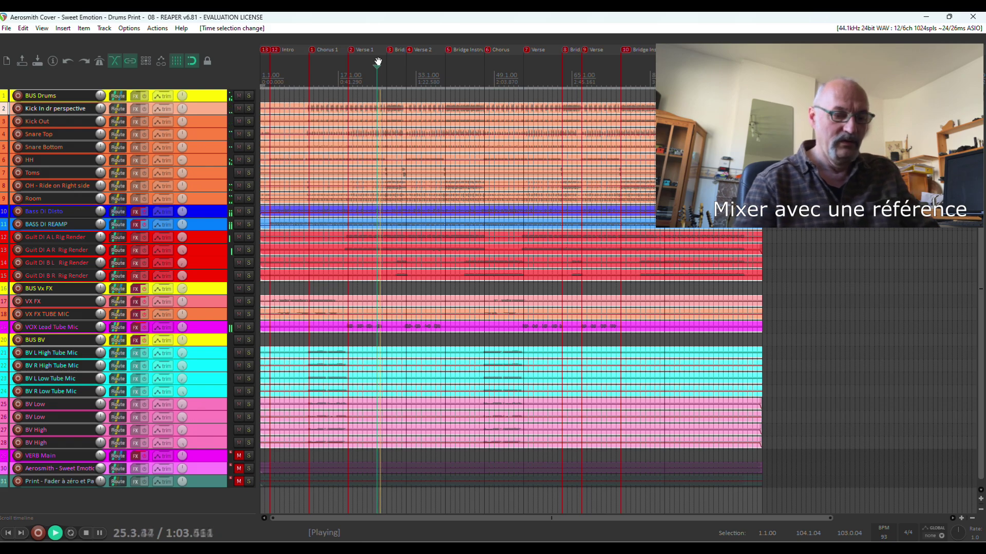
{"action": "key", "text": "ctrl+m"}
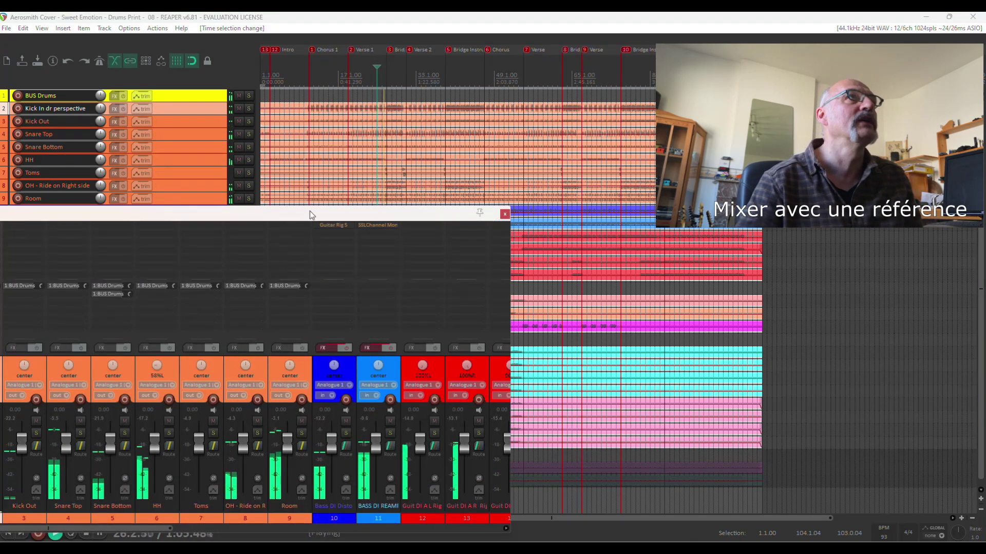
{"action": "left_click_drag", "start_coordinate": [309, 214], "coordinate": [588, 111]}
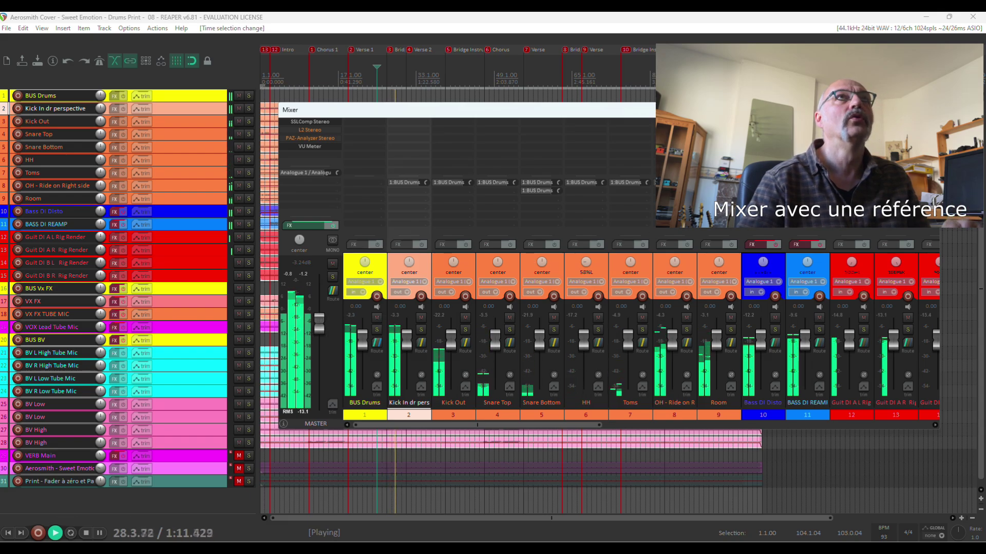
{"action": "key", "text": "ctrl+m"}
{"action": "key", "text": "space"}
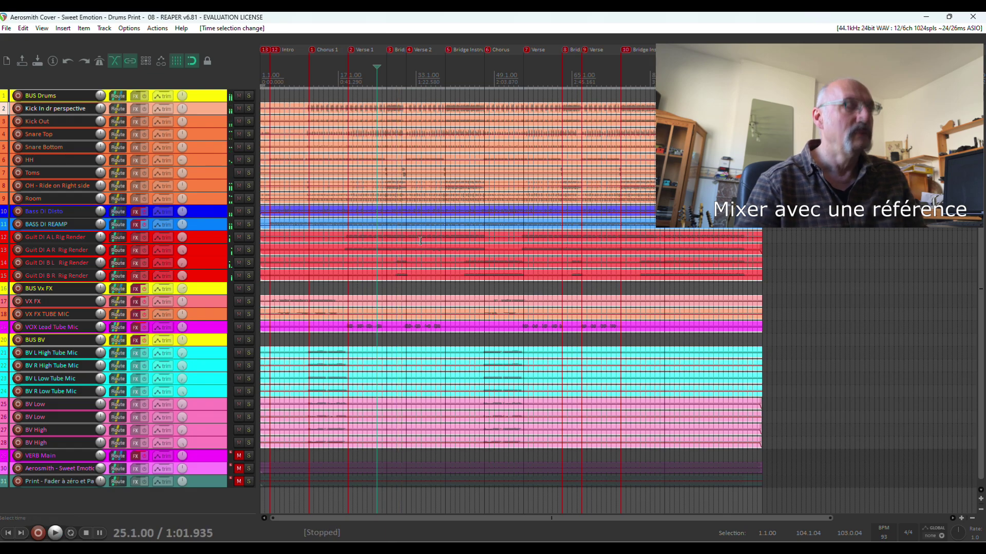
- Render the master mix over the time selection as a 24-bit PCM WAV in Downloads, keeping the proposed file name, and close the render windows
{"action": "left_click", "coordinate": [6, 29]}
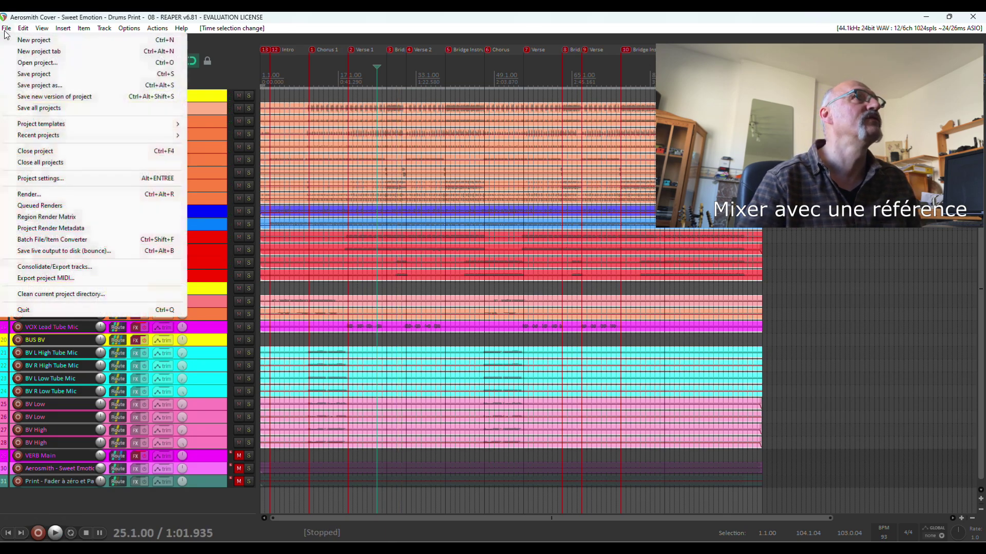
{"action": "key", "text": "Escape"}
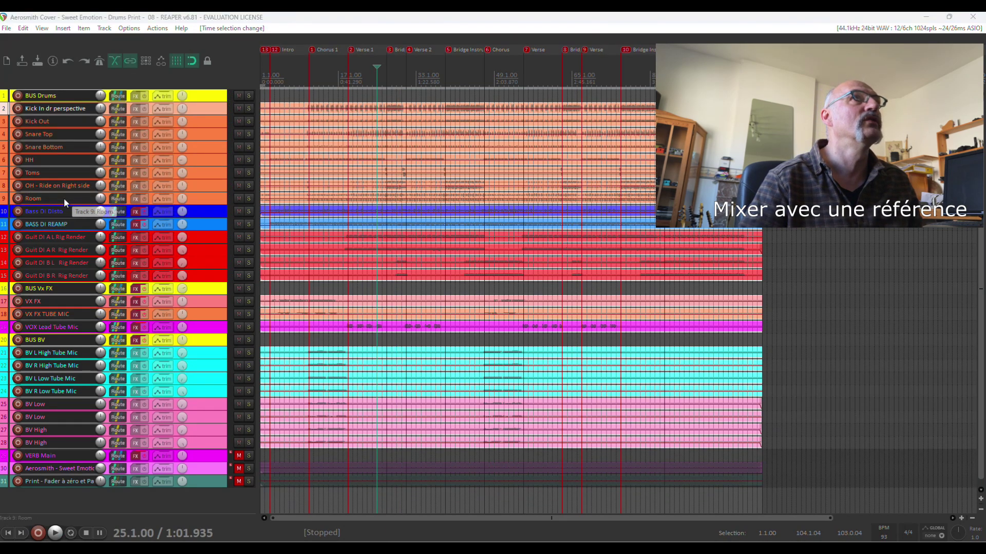
{"action": "key", "text": "ctrl+alt+r"}
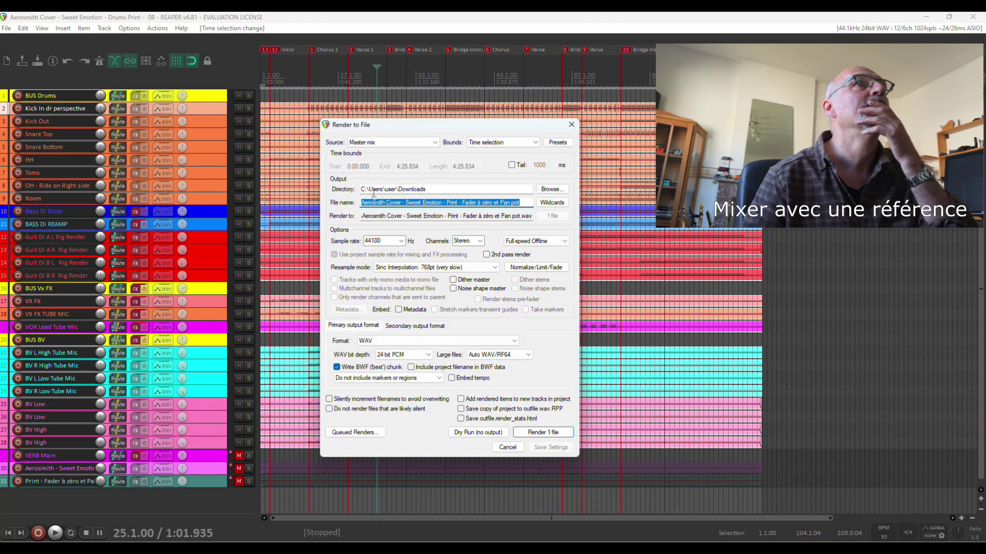
{"action": "left_click", "coordinate": [370, 203]}
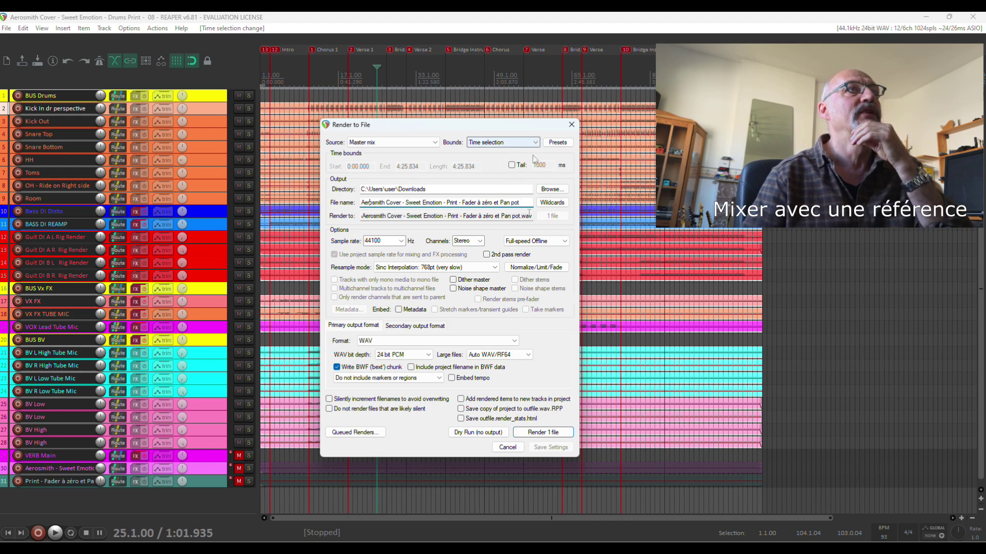
{"action": "left_click", "coordinate": [545, 433]}
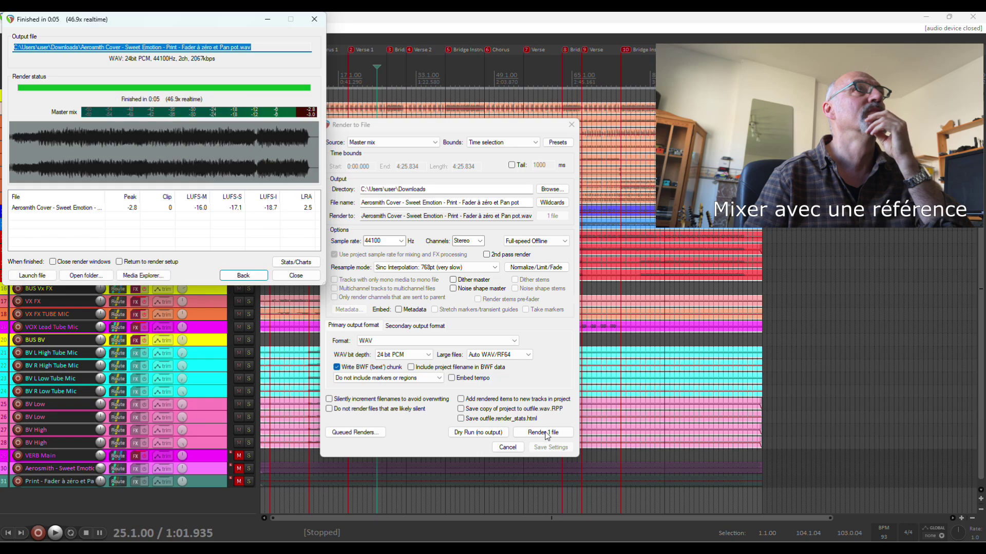
{"action": "left_click", "coordinate": [276, 277]}
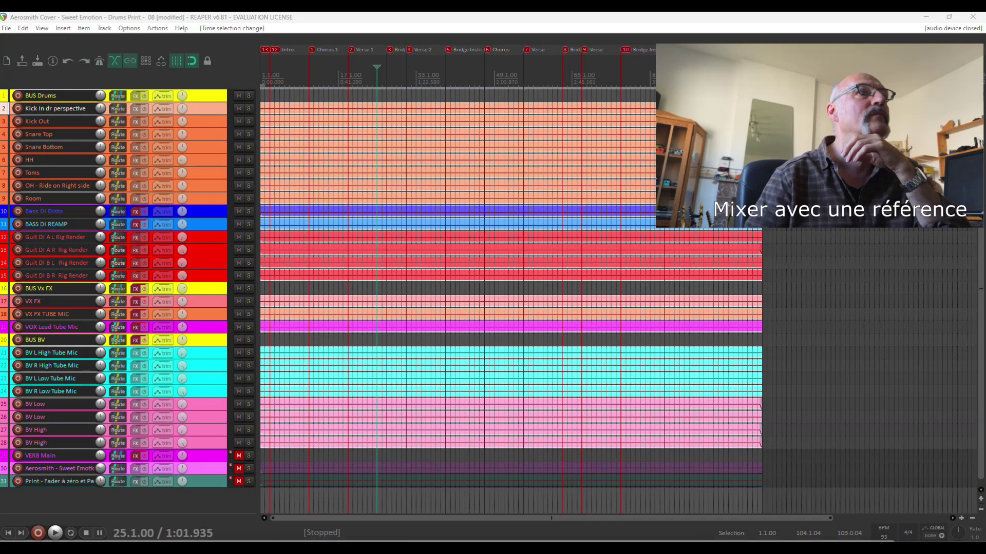
- Play the rendered WAV from the Downloads folder in the media player, skip to about 1:06, and close the player
{"action": "key", "text": "super+e"}
{"action": "left_click", "coordinate": [324, 200]}
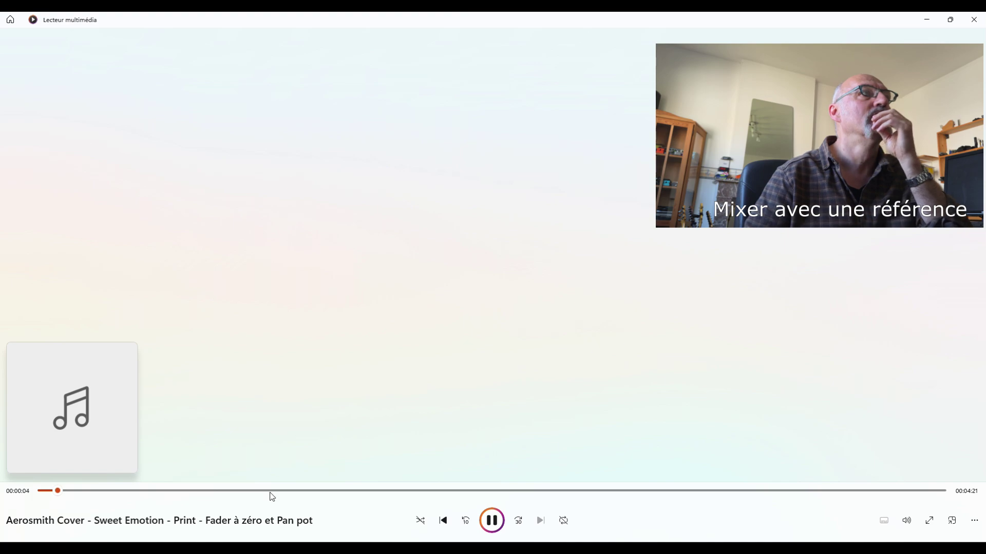
{"action": "left_click", "coordinate": [270, 493]}
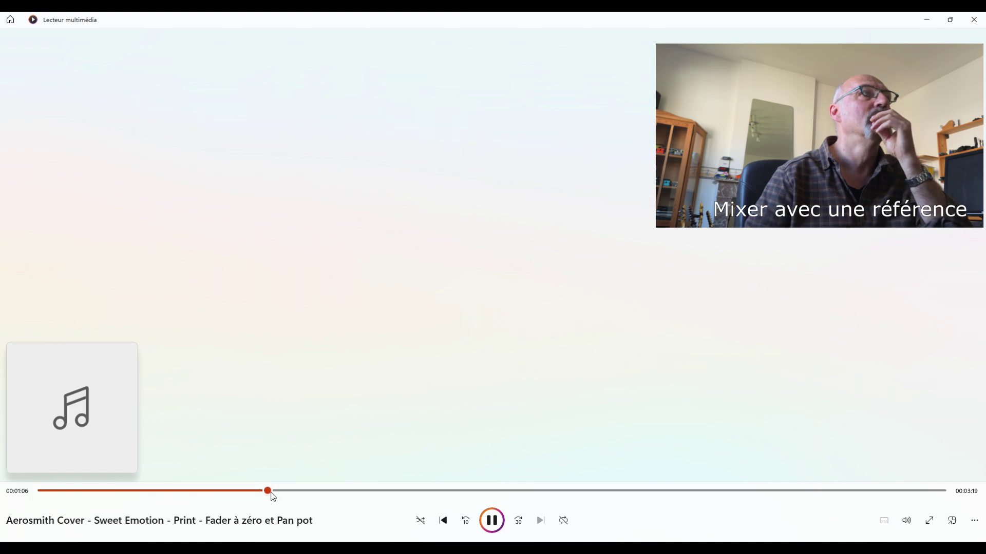
{"action": "left_click", "coordinate": [975, 25]}
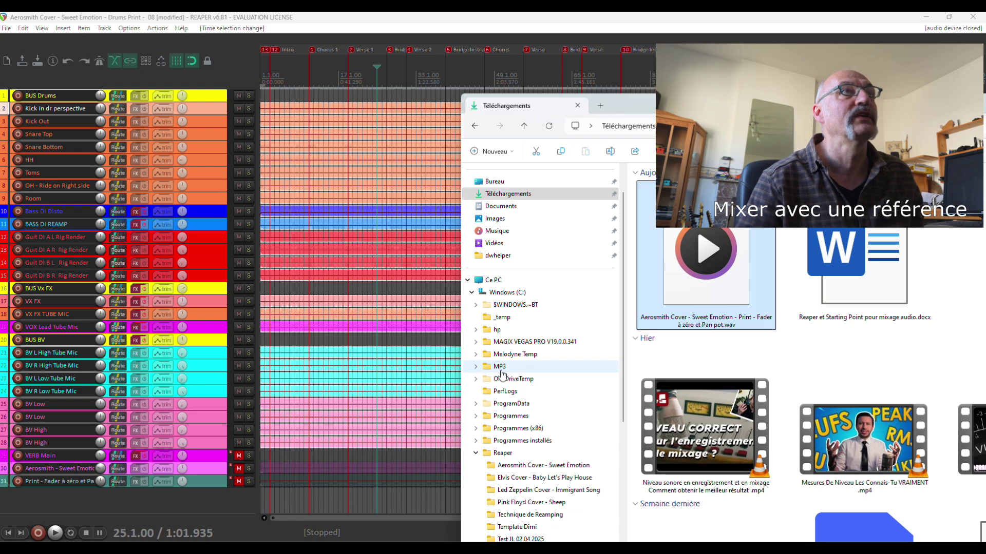
- Rename the rendered WAV in Downloads as "Aerosmith Cover - Sweet Emotion - Print - Fader à zéro et Pan pot 08 04 2025"
{"action": "left_click", "coordinate": [719, 326]}
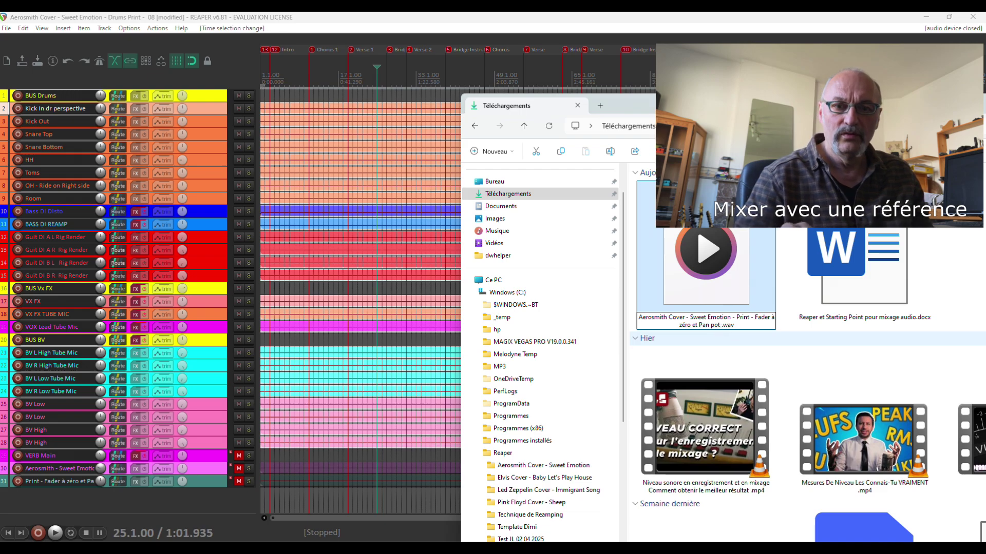
{"action": "type", "text": "08 04"}
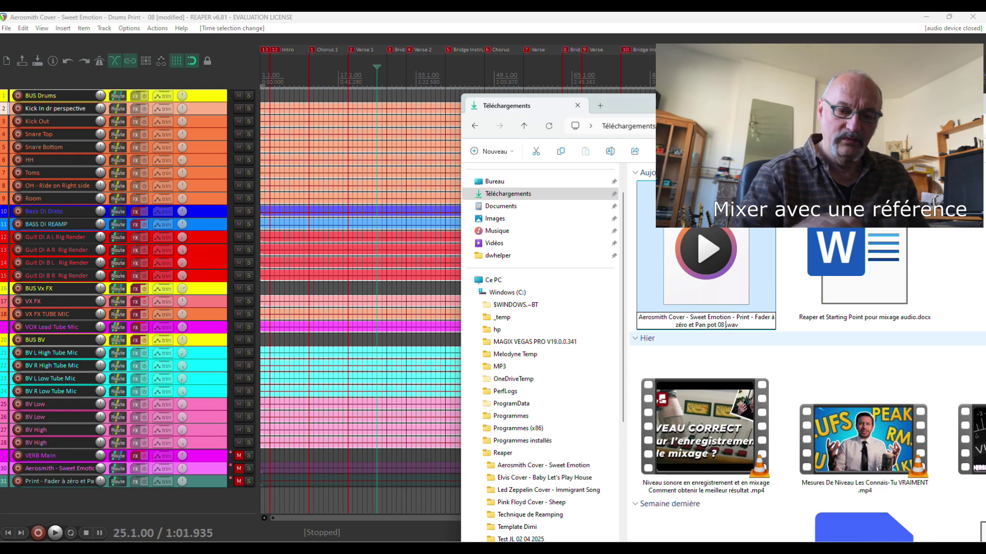
{"action": "type", "text": " 2025"}
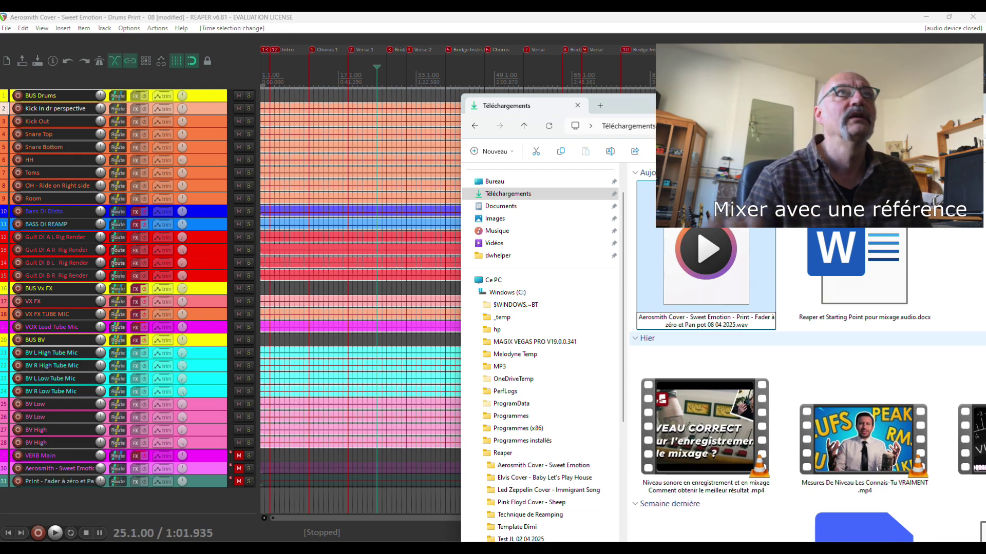
{"action": "key", "text": "Return"}
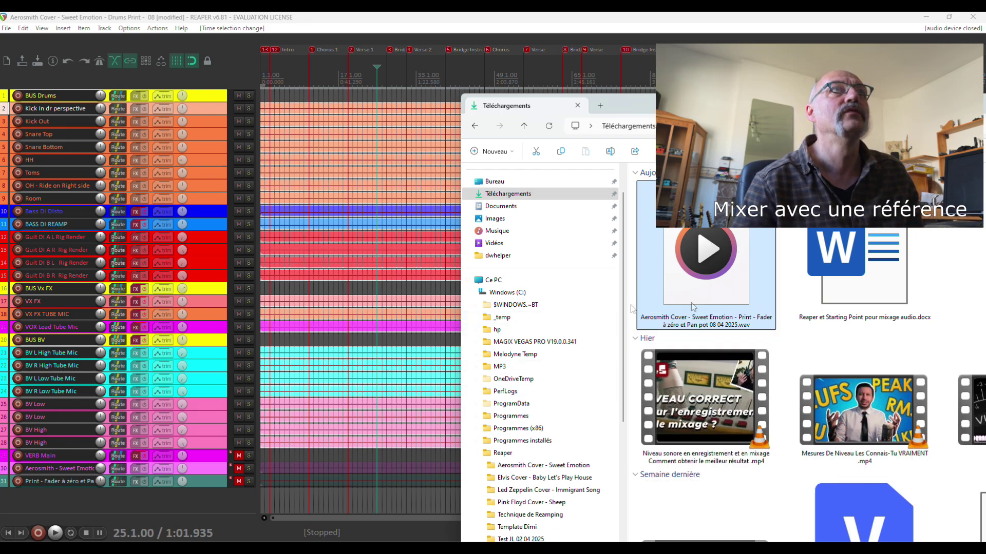
- Move the renamed WAV into Reaper's "Aerosmith Cover - Sweet Emotion" project folder and open that folder
{"action": "scroll", "coordinate": [513, 360], "scroll_direction": "down", "scroll_amount": 2}
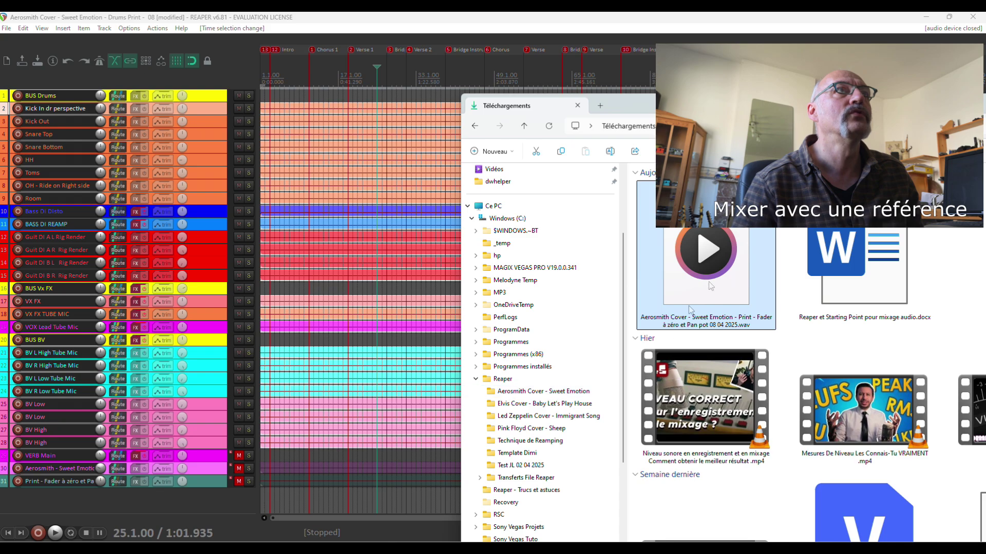
{"action": "left_click_drag", "start_coordinate": [727, 275], "coordinate": [569, 392]}
{"action": "left_click", "coordinate": [544, 392]}
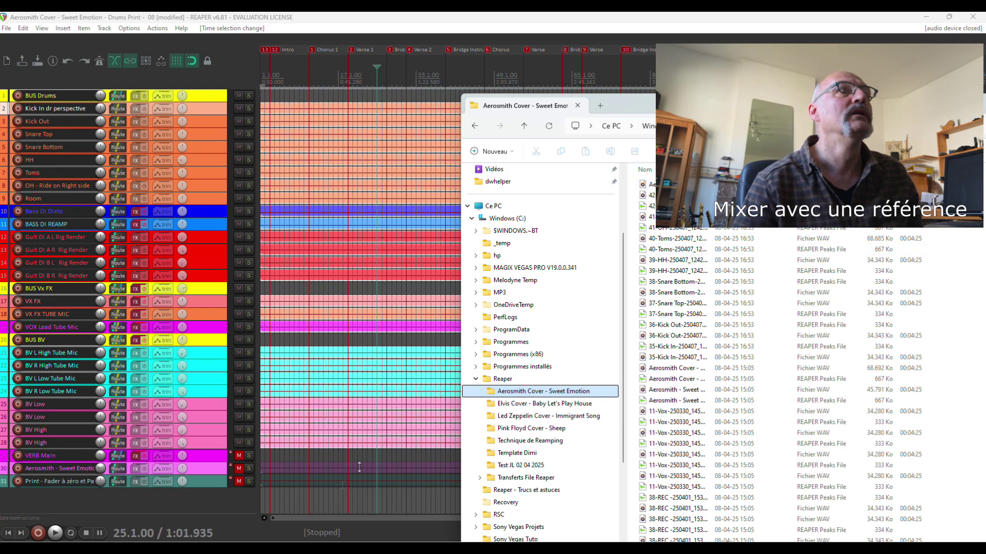
- Import the dated WAV from the project folder onto a new track below the others in REAPER and align it with the project start
{"action": "left_click_drag", "start_coordinate": [648, 184], "coordinate": [288, 503]}
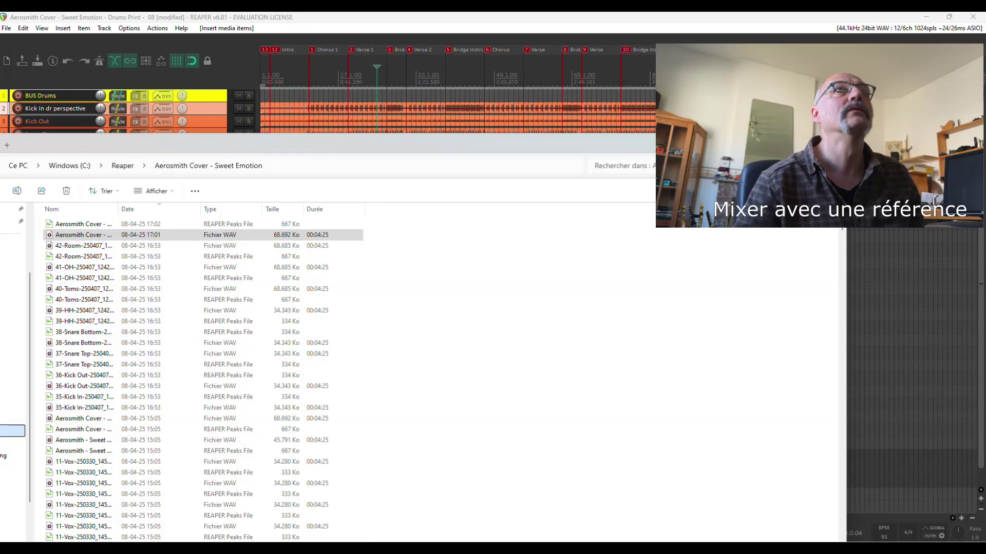
{"action": "key", "text": "alt+Tab"}
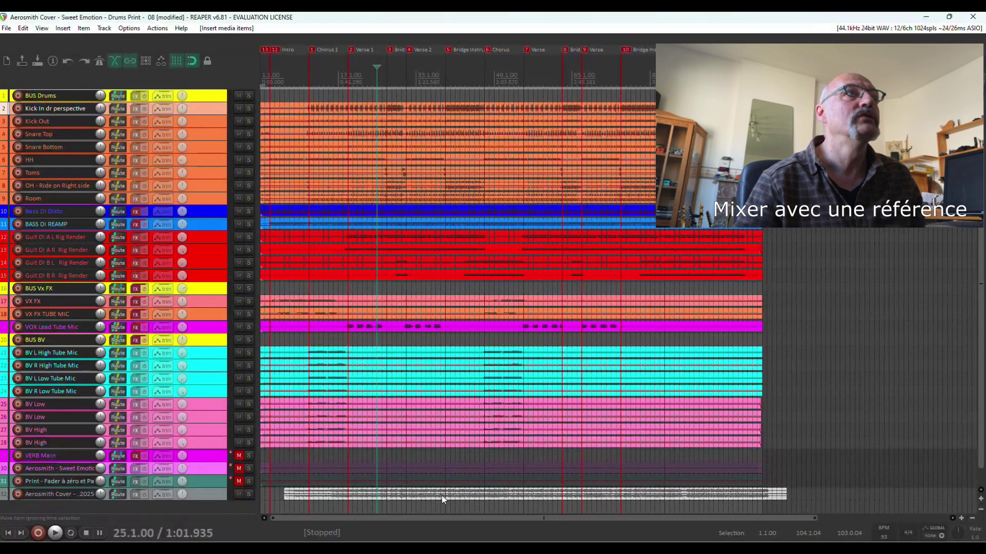
{"action": "left_click_drag", "start_coordinate": [440, 495], "coordinate": [357, 497]}
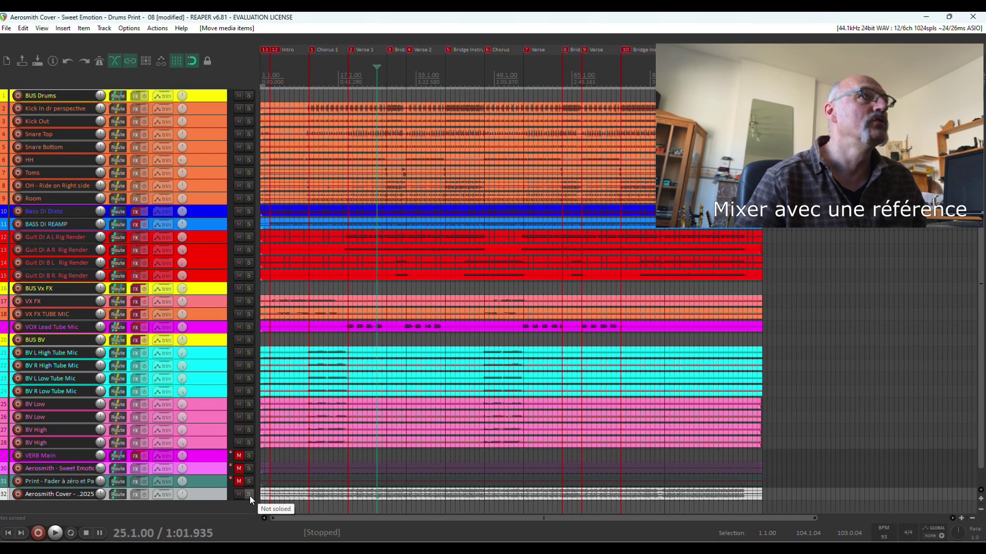
- Solo the newly imported print track, play it from bar 4, and stop playback
{"action": "left_click", "coordinate": [248, 495]}
{"action": "left_click", "coordinate": [273, 480]}
{"action": "key", "text": "space"}
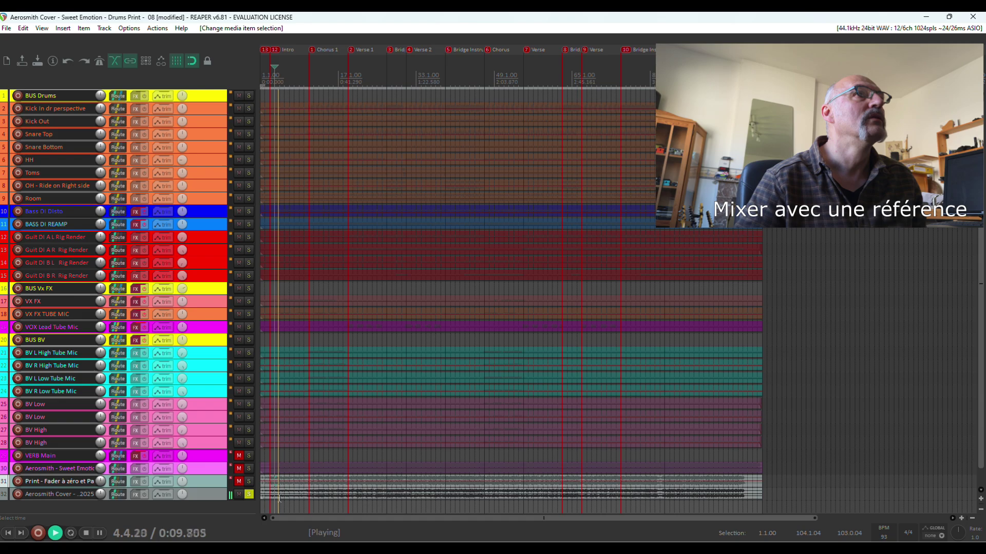
{"action": "key", "text": "space"}
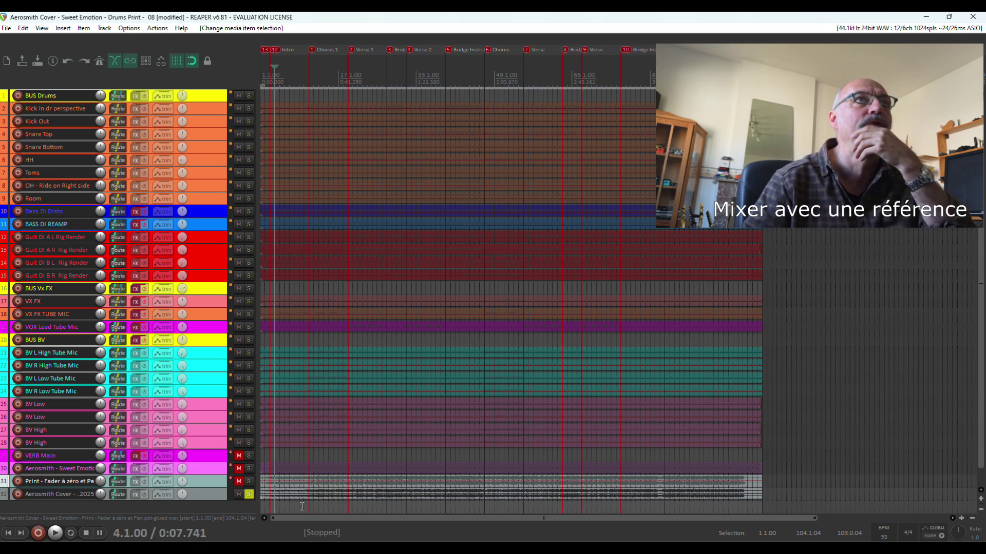
- Listen to the soloed print from bar 17, stop playback, and save the project
{"action": "left_click", "coordinate": [303, 505]}
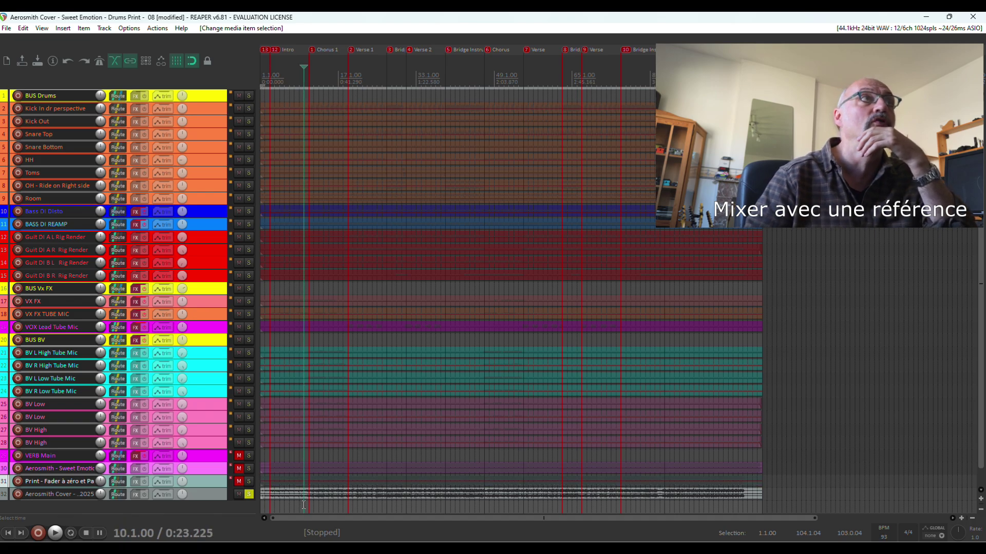
{"action": "left_click", "coordinate": [338, 504]}
{"action": "key", "text": "space"}
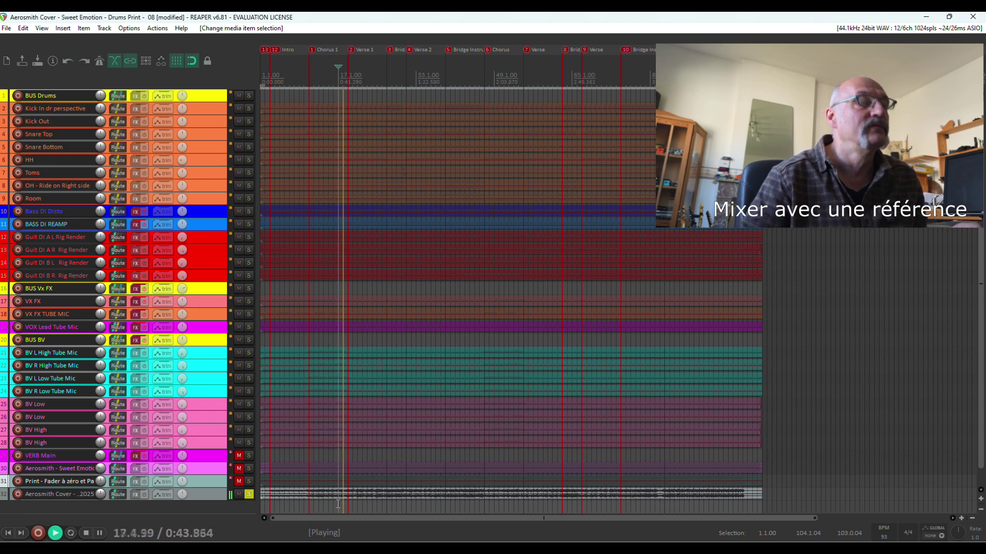
{"action": "key", "text": "space"}
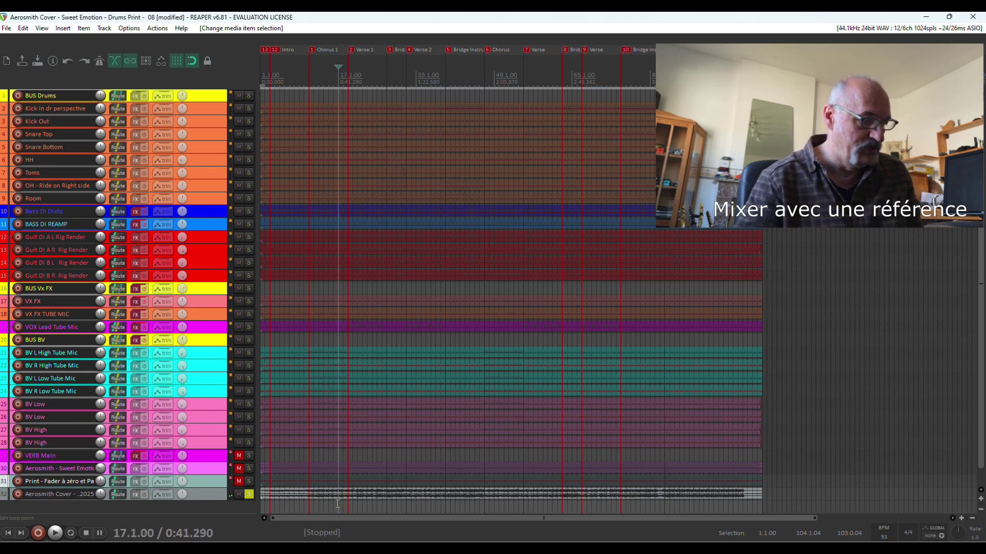
{"action": "key", "text": "ctrl+s"}
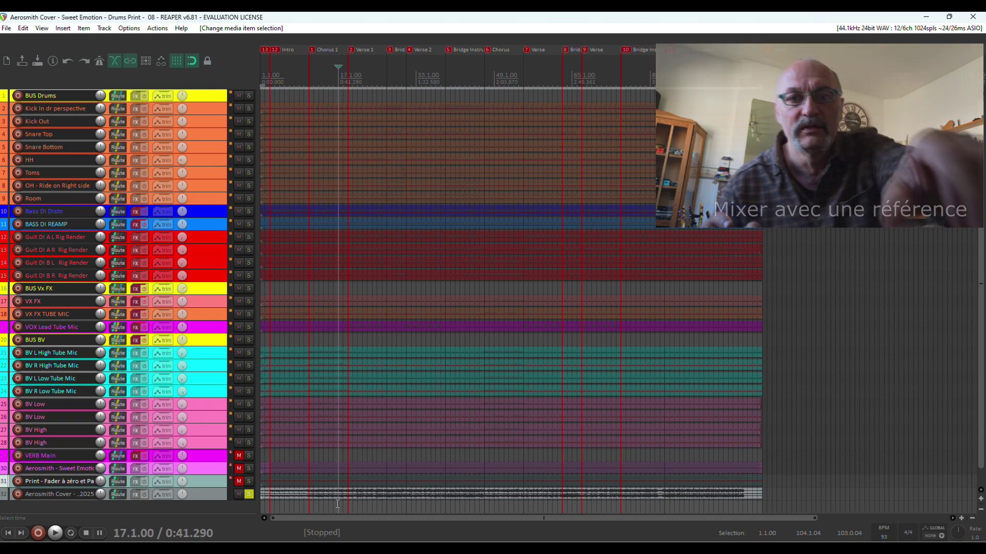